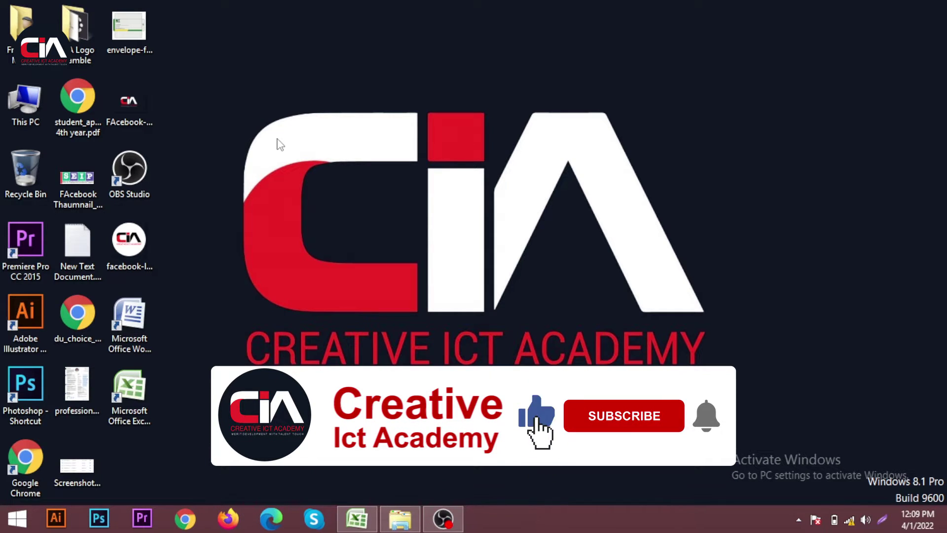
Refresh the desktop twice and restore the Book1 Excel workbook from the taskbar
right_click(242, 75)
left_click(282, 114)
right_click(238, 72)
left_click(260, 105)
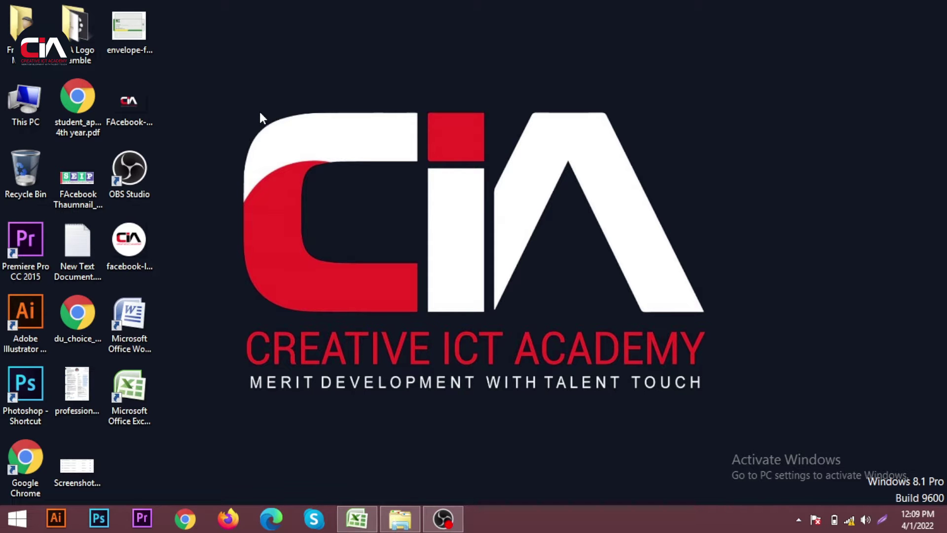
left_click(356, 518)
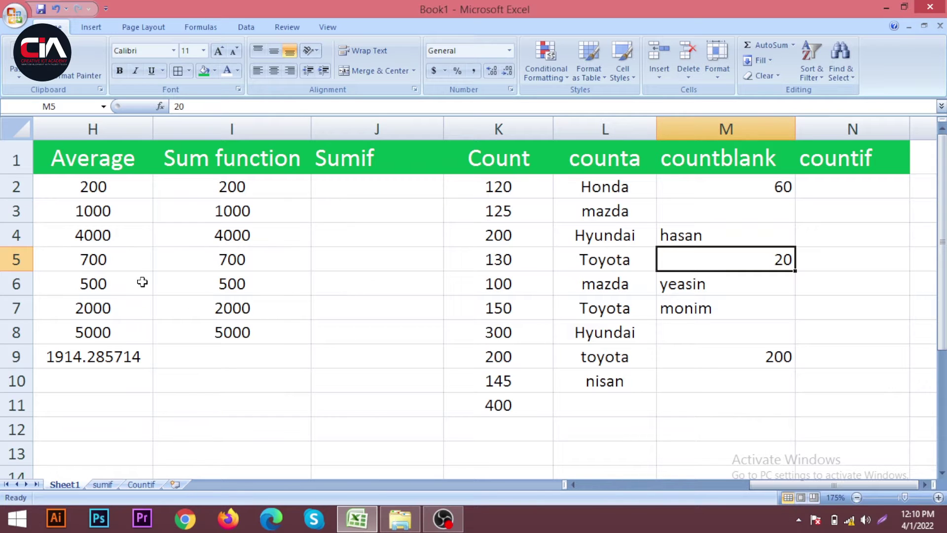
Delete the =AVERAGE(H2:H8) result from H9, leaving the cell empty
left_click(72, 357)
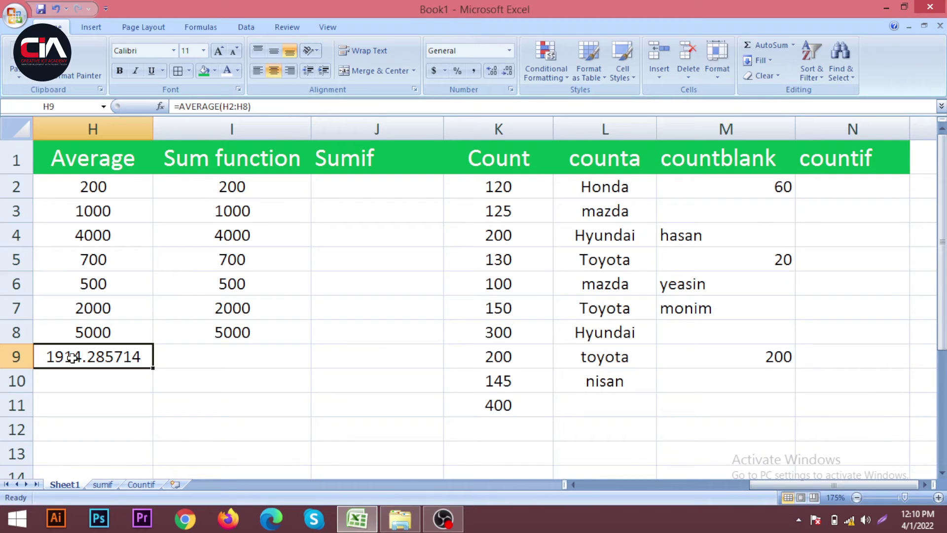
key("Delete")
left_click(207, 355)
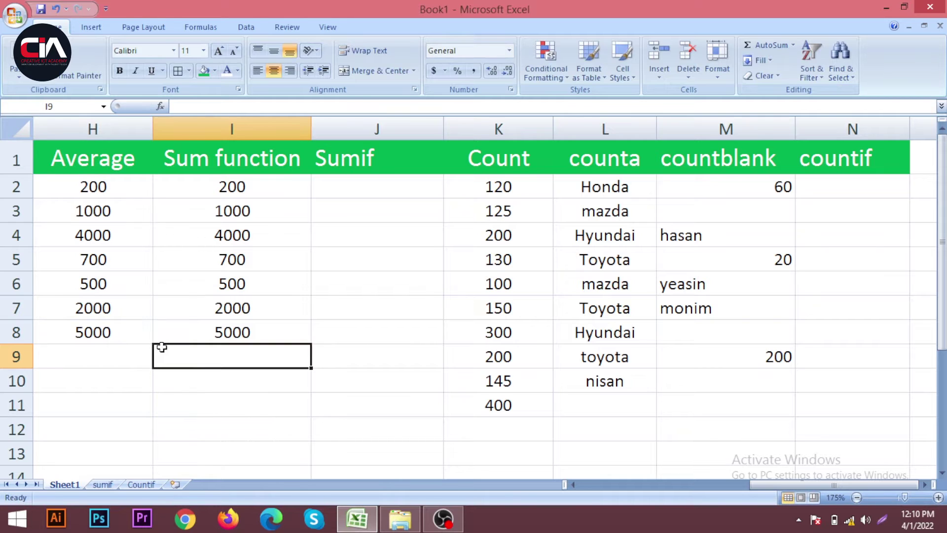
left_click(119, 358)
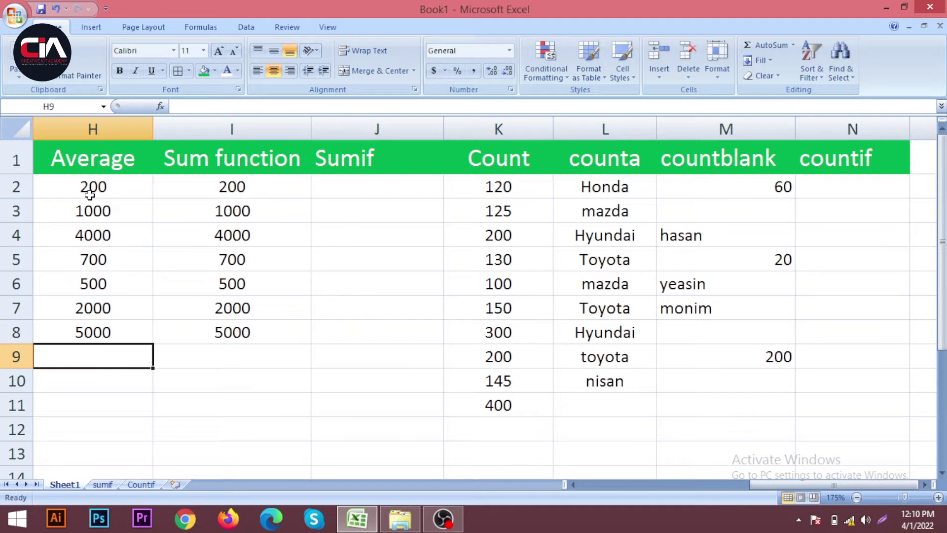
left_click(161, 348)
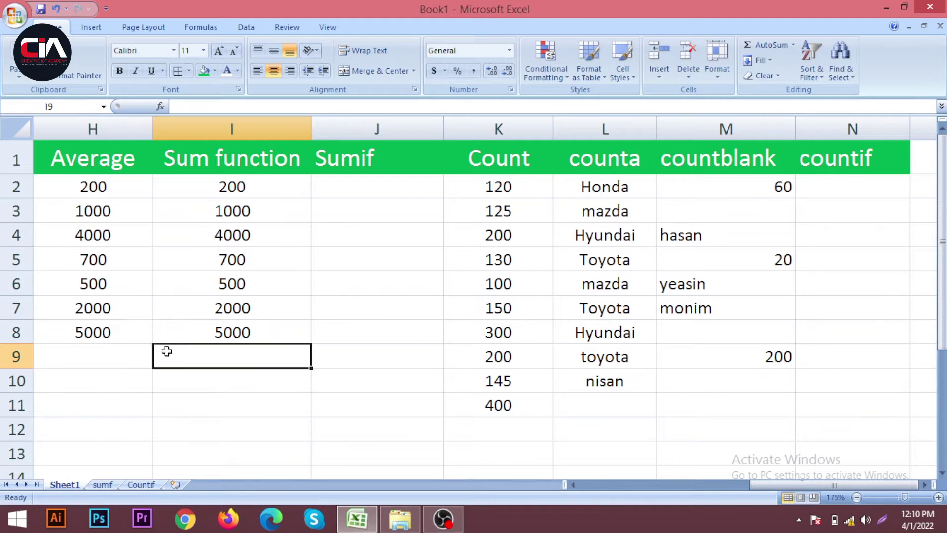
left_click(122, 358)
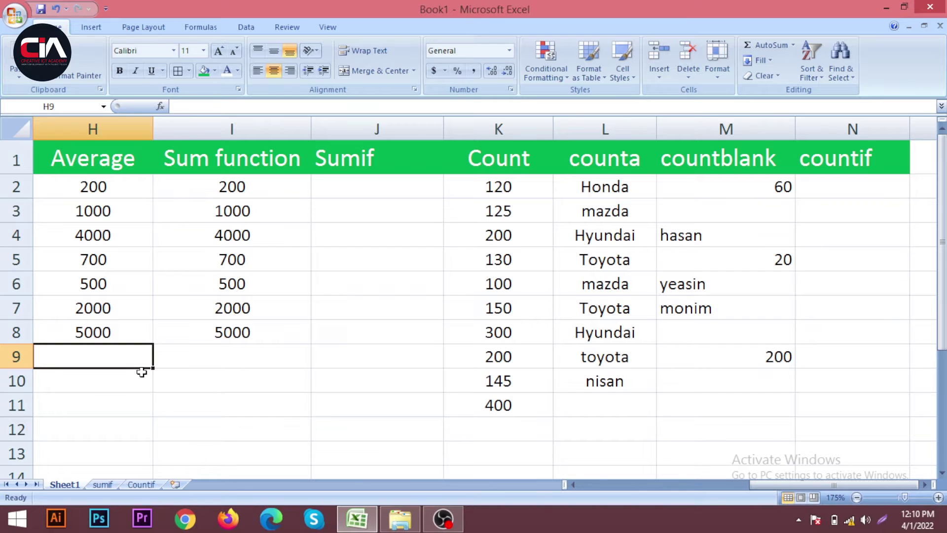
left_click(199, 366)
left_click(133, 357)
Review the Average column H2:H8, then begin a new formula in H10
left_click(132, 382)
left_click(123, 355)
left_click(45, 167)
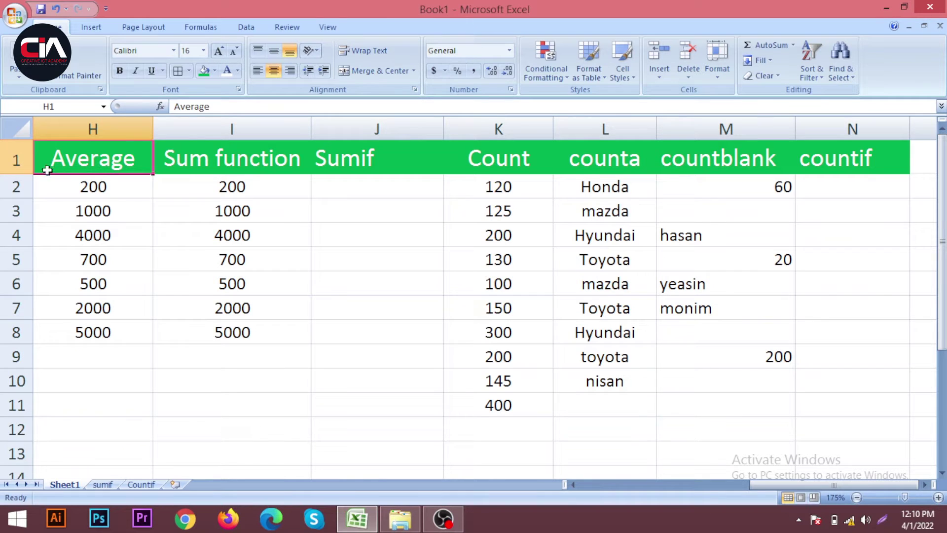
left_click(118, 358)
left_click_drag(98, 189, 98, 343)
left_click(99, 351)
left_click_drag(103, 186, 104, 370)
left_click(104, 370)
left_click(128, 334)
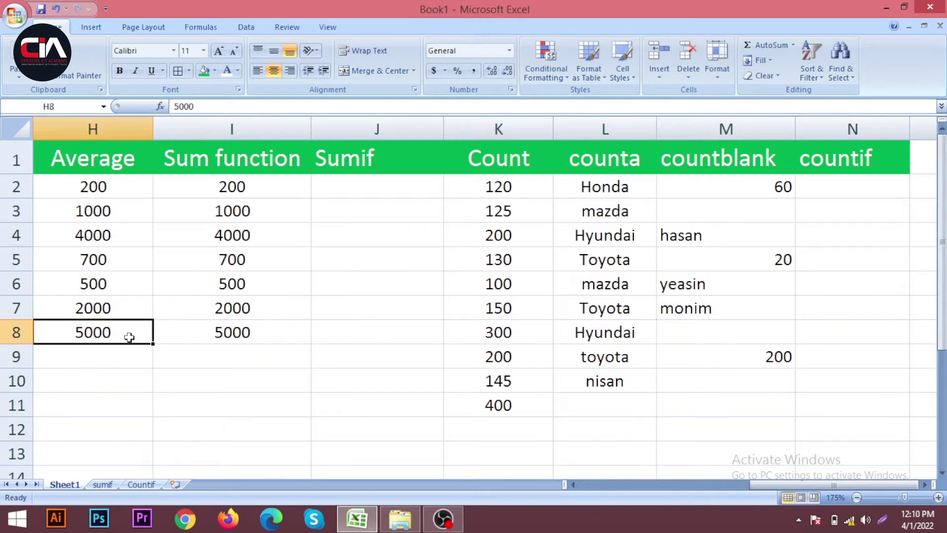
left_click(98, 358)
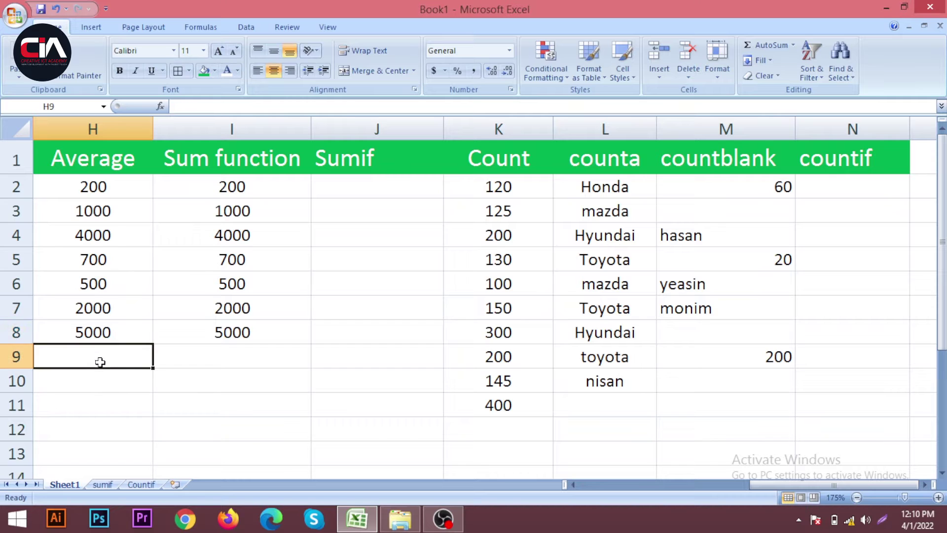
left_click(103, 379)
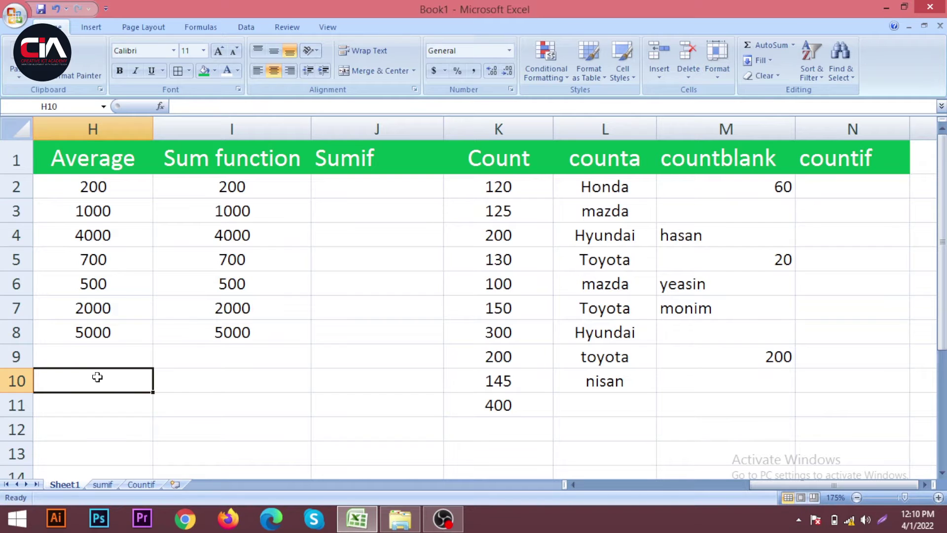
type("=")
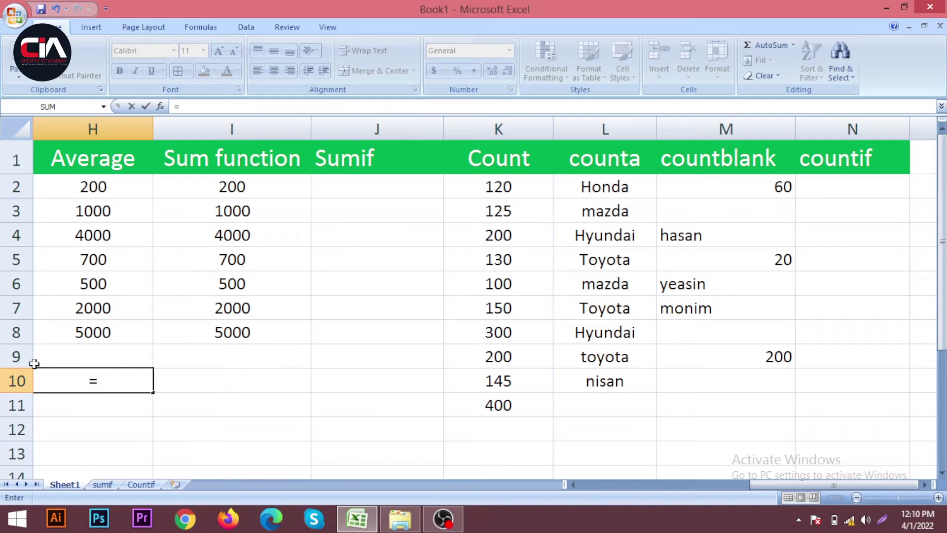
Enter =AVERAGE(200,100,500,100) in H10, showing 225, and recheck the formula
type("ave")
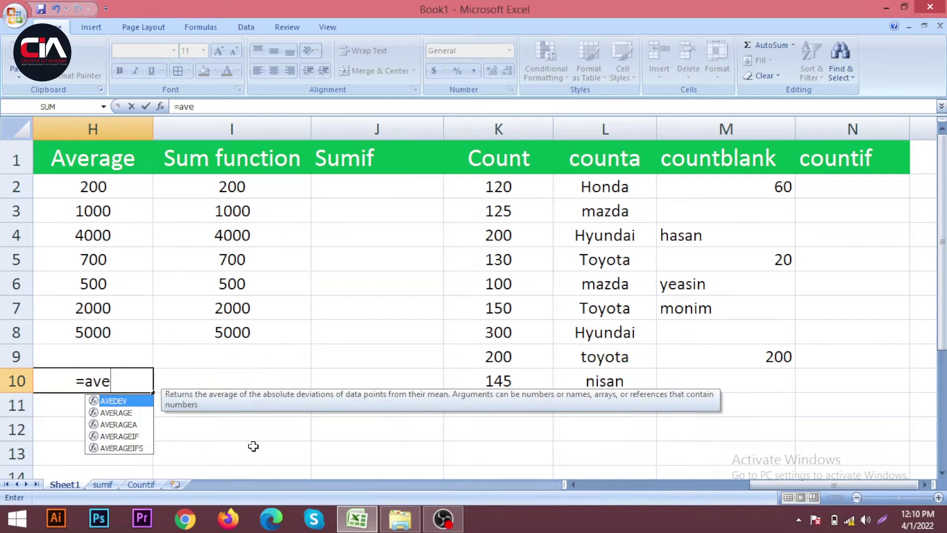
type("rage")
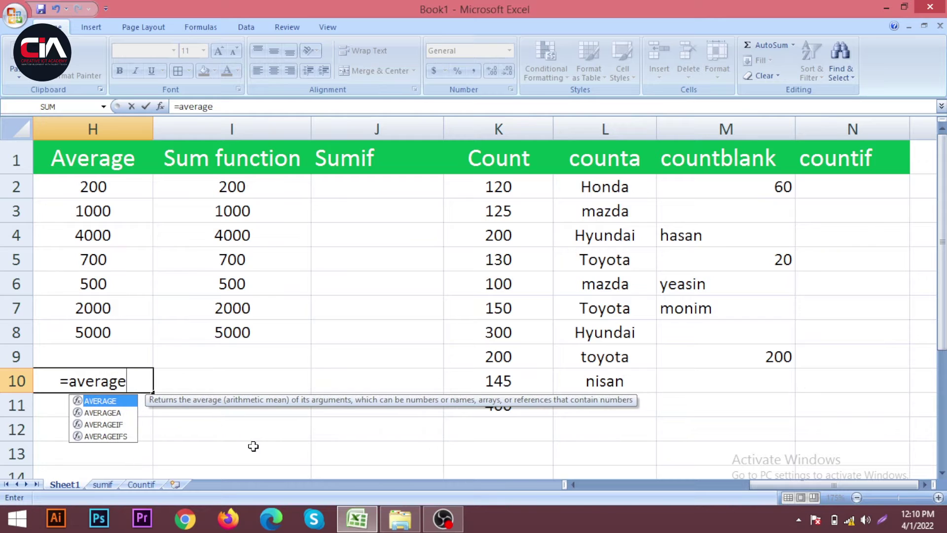
type("(")
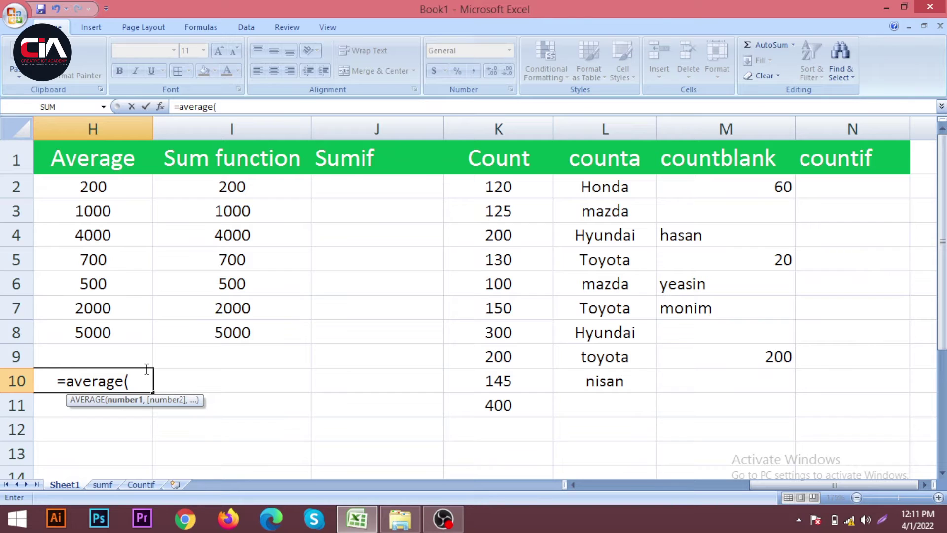
type("200")
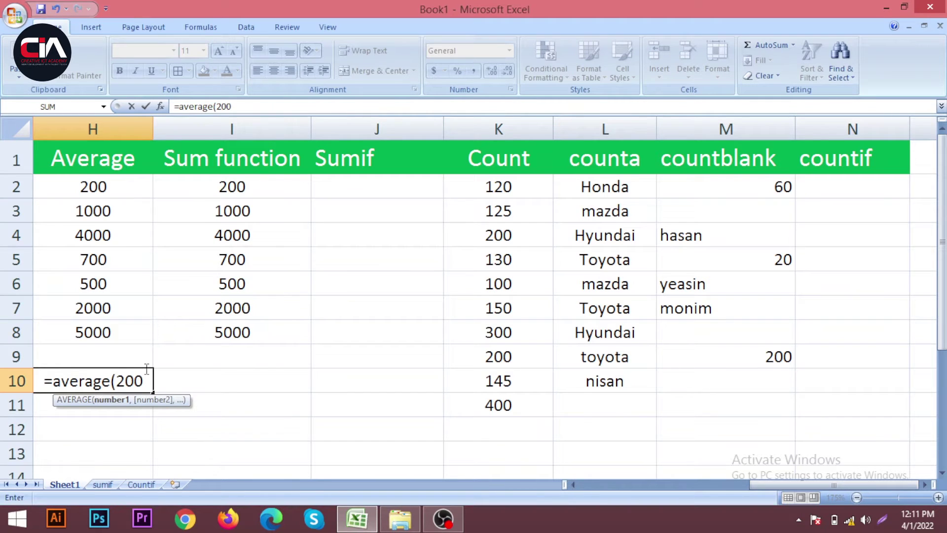
type(",1")
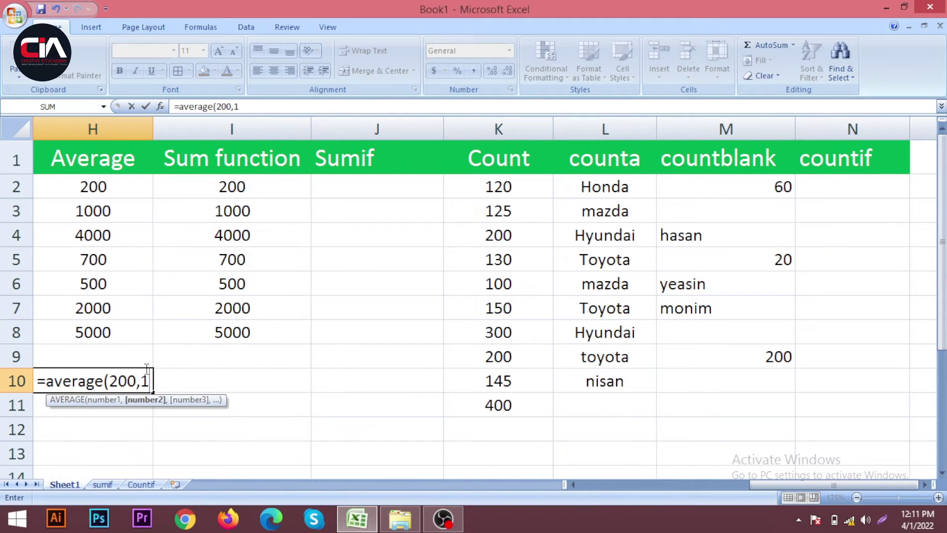
type("00,")
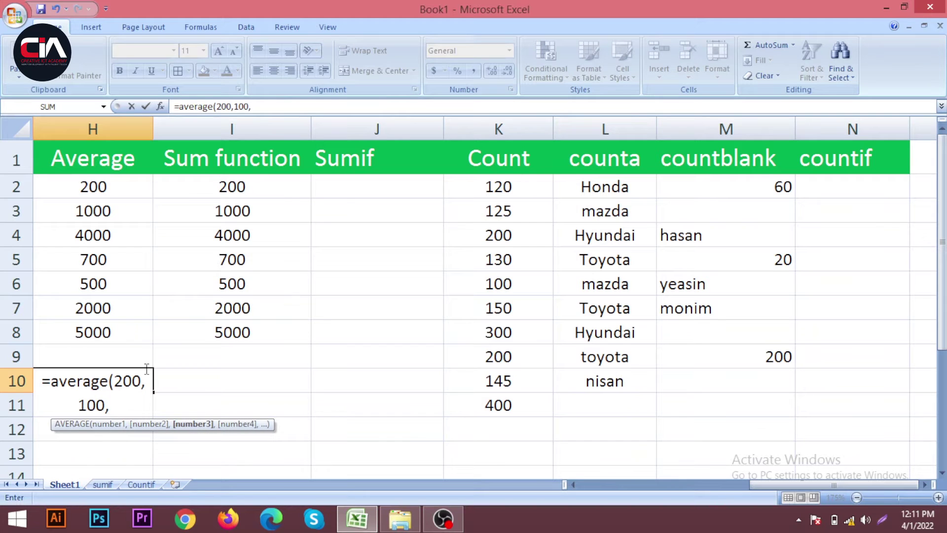
type("500")
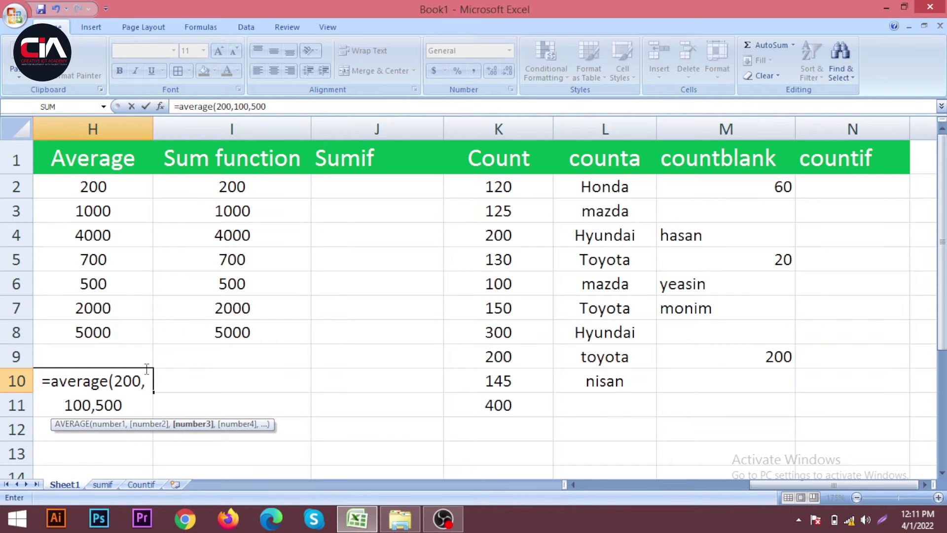
type(",100")
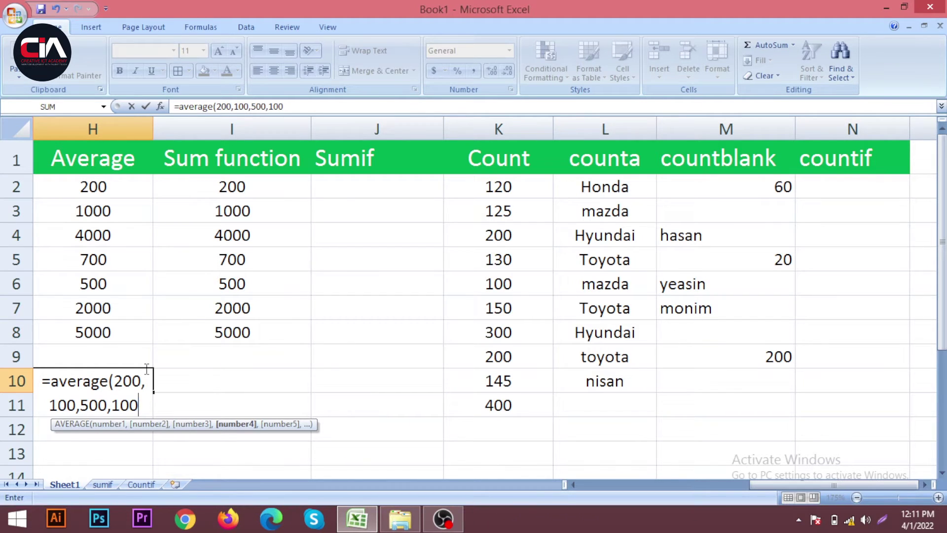
type(")")
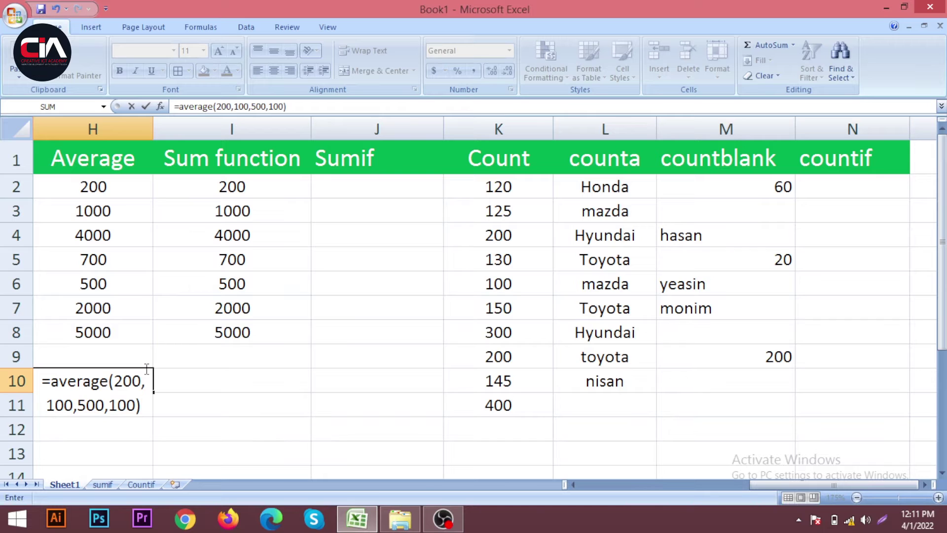
key("Return")
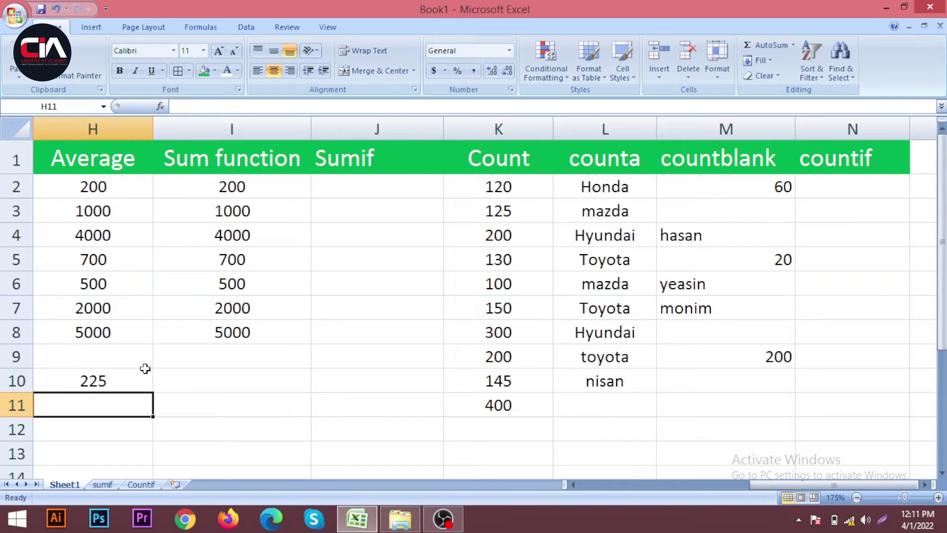
double_click(117, 381)
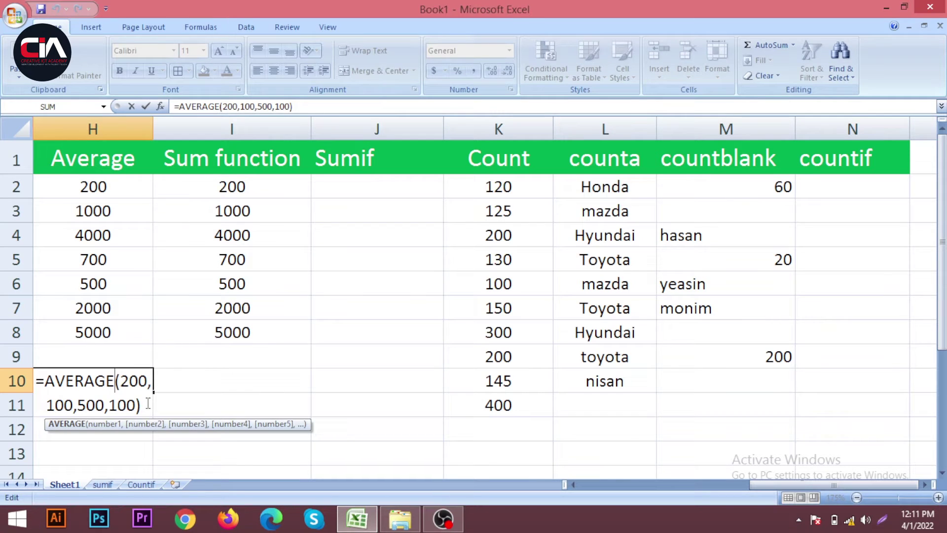
key("Return")
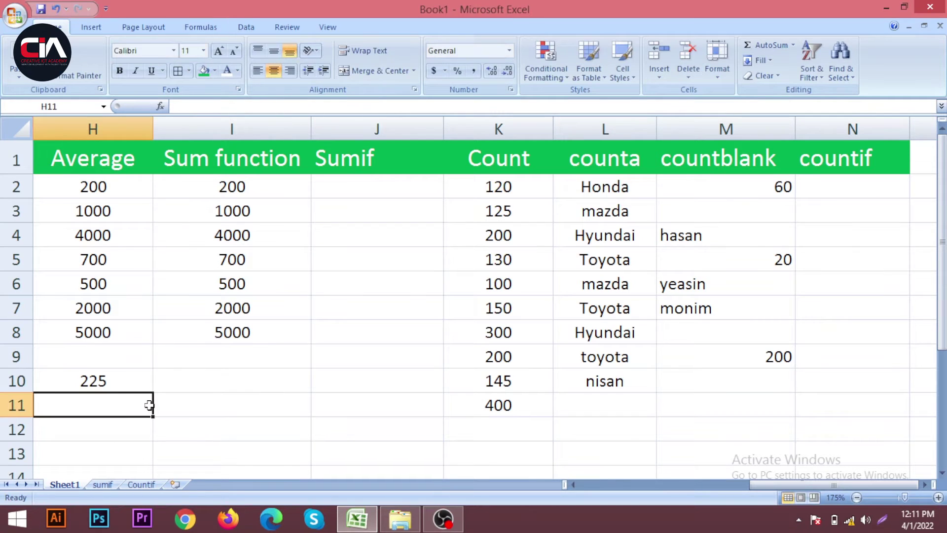
left_click(119, 382)
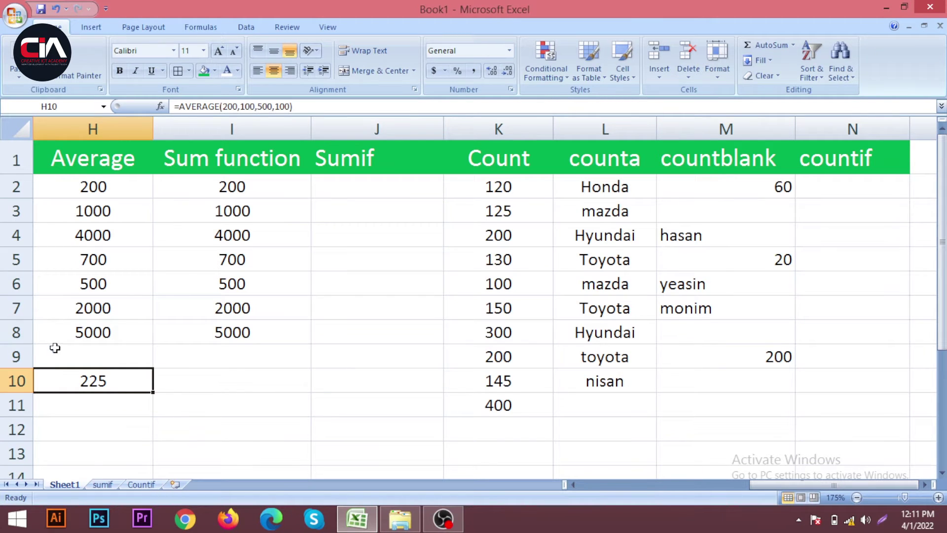
Start an AVERAGE formula in H9, removing the stray typed reference and comma
left_click(78, 349)
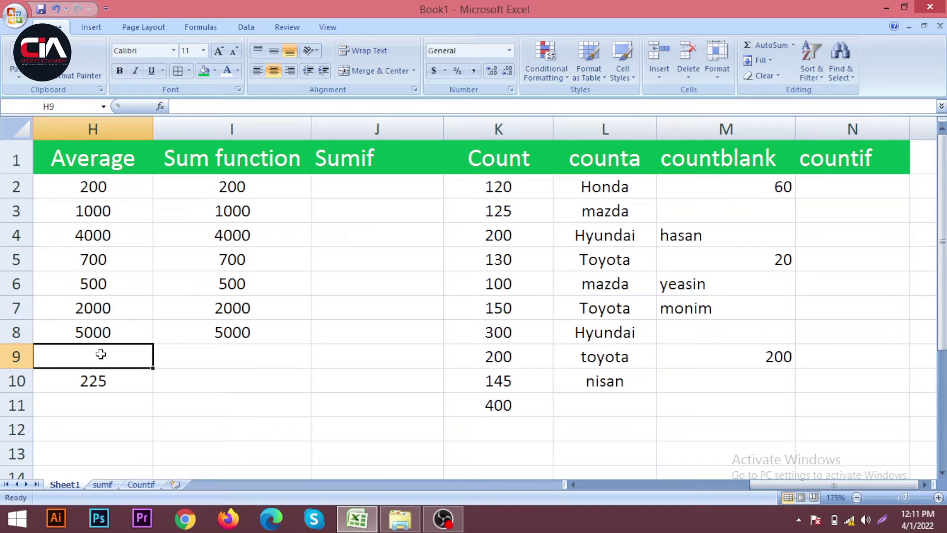
type("=")
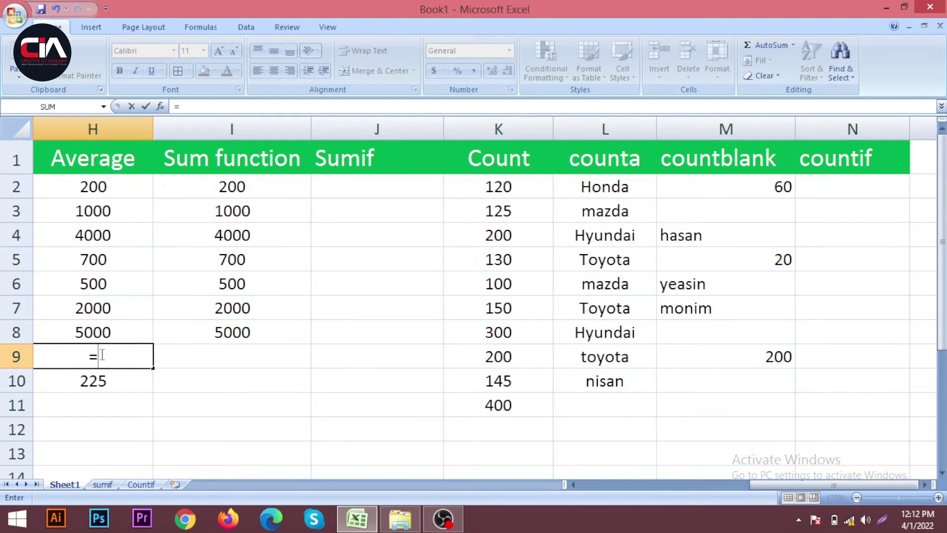
type("aver")
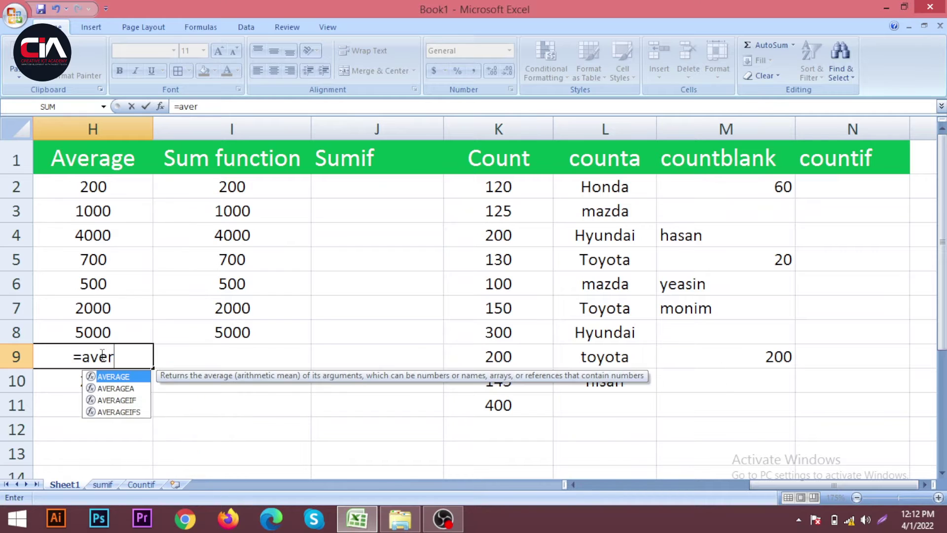
type("age")
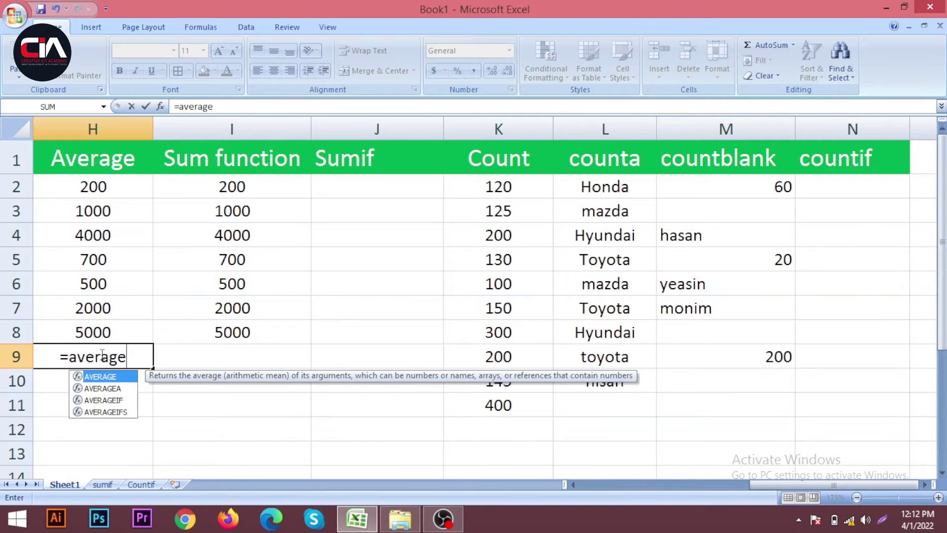
type("(")
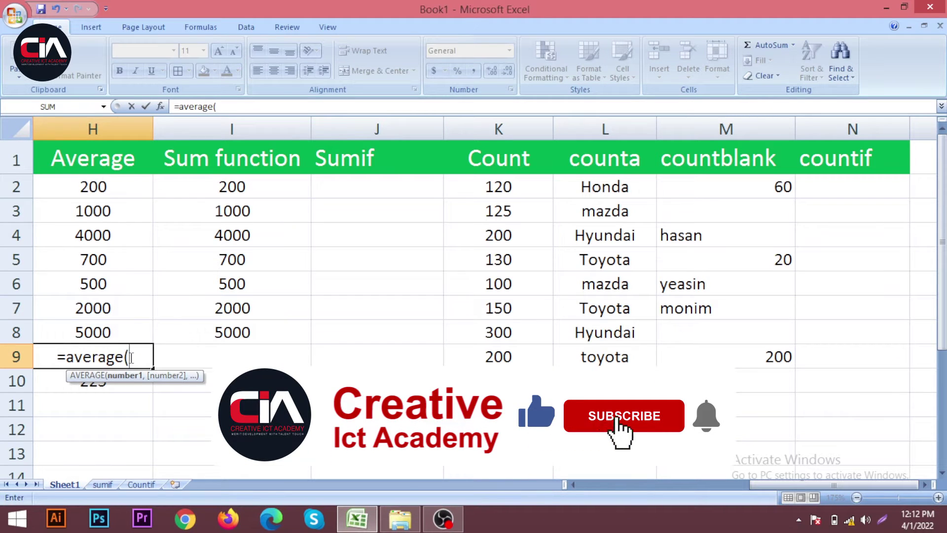
type("h2")
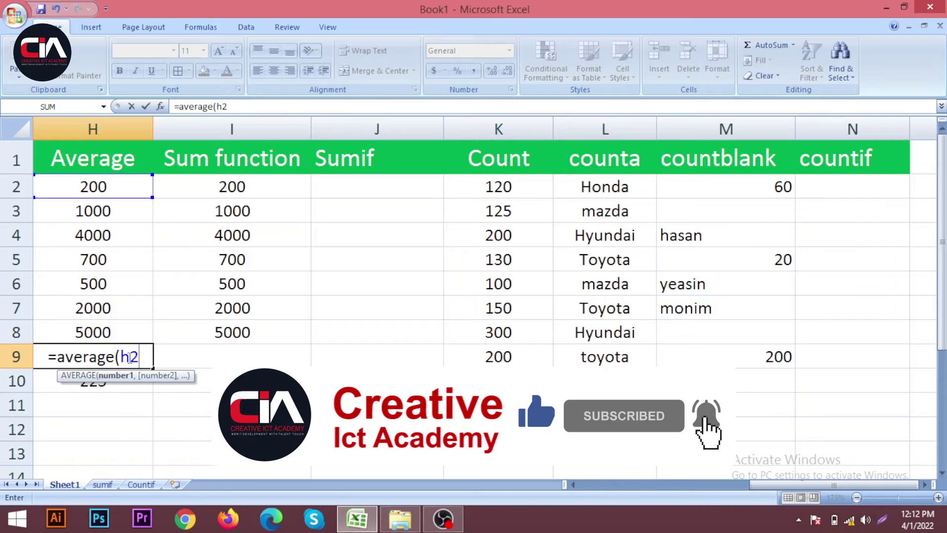
key("BackSpace")
key("BackSpace")
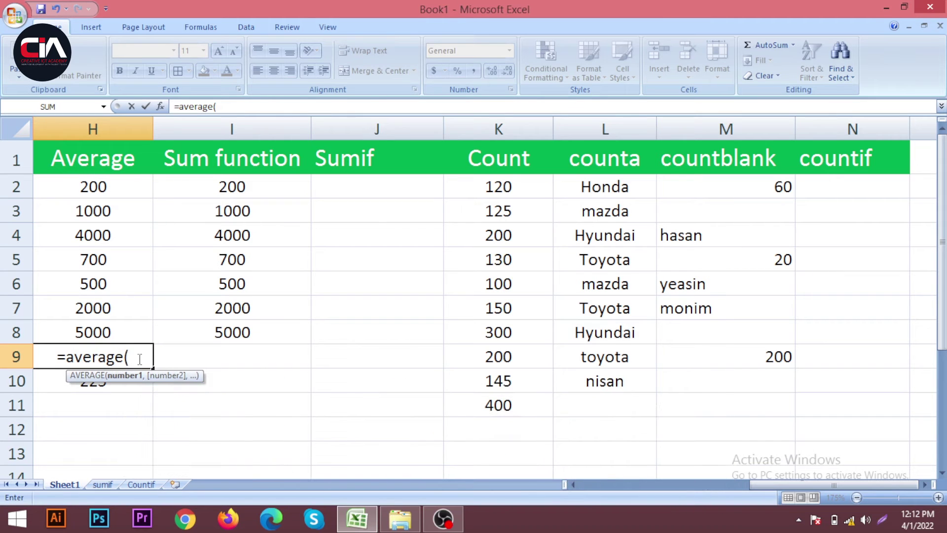
left_click(118, 186)
type(",")
key("BackSpace")
Complete H9 as =AVERAGE(H2:H8), giving 1914.285714, and verify the range
left_click_drag(129, 188, 134, 331)
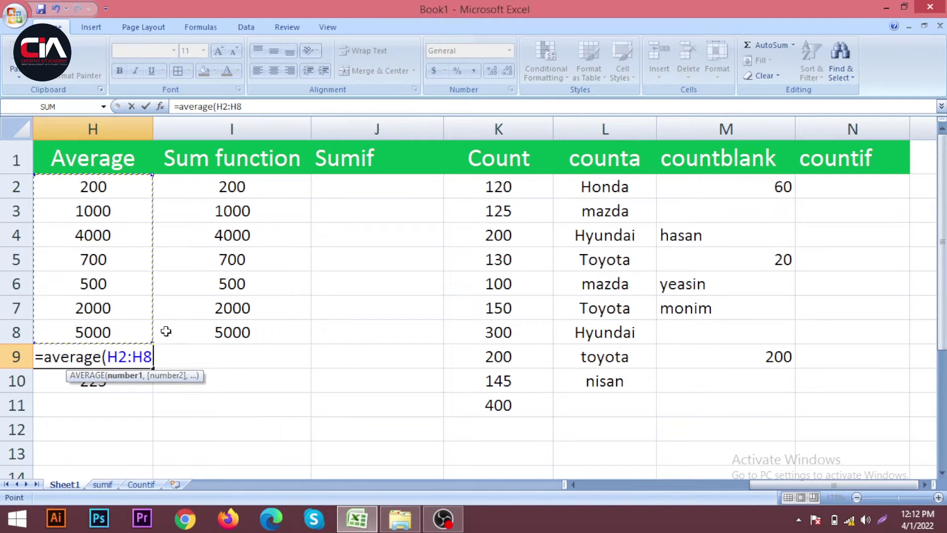
type(")")
key("Return")
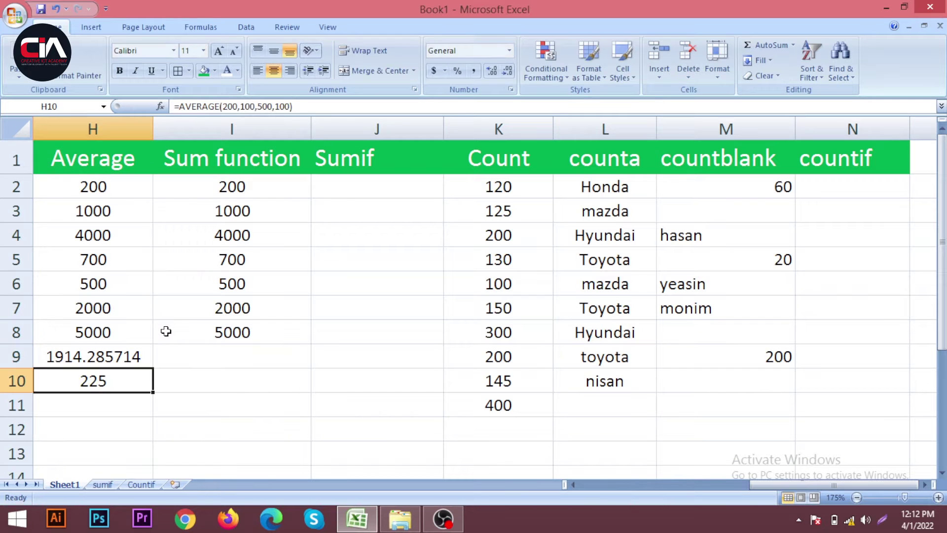
left_click(75, 356)
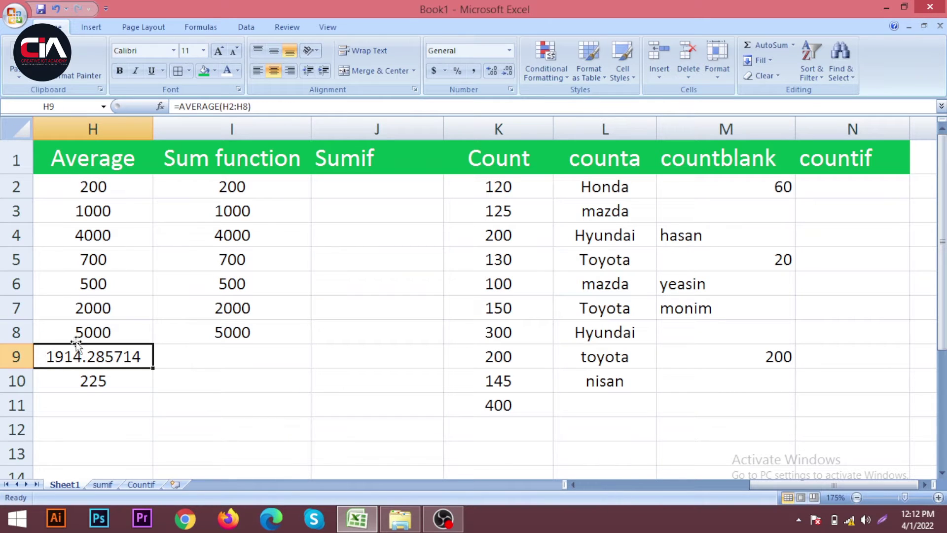
left_click_drag(99, 187, 110, 330)
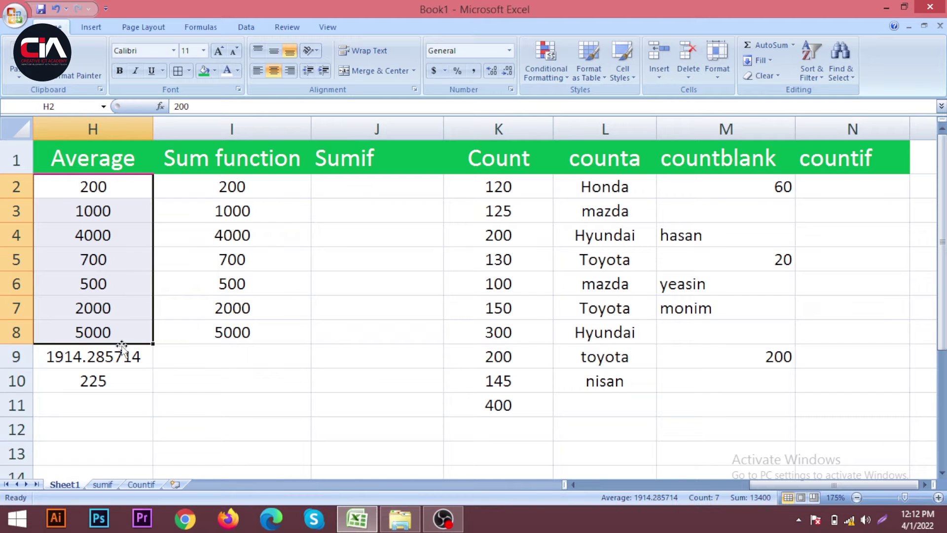
Replace the 500 in H6 with 100
left_click(69, 365)
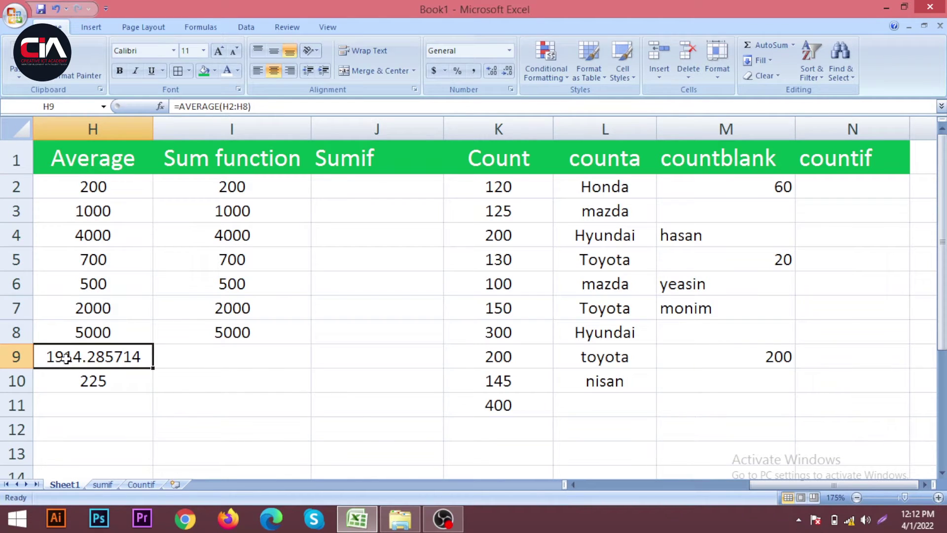
left_click(94, 284)
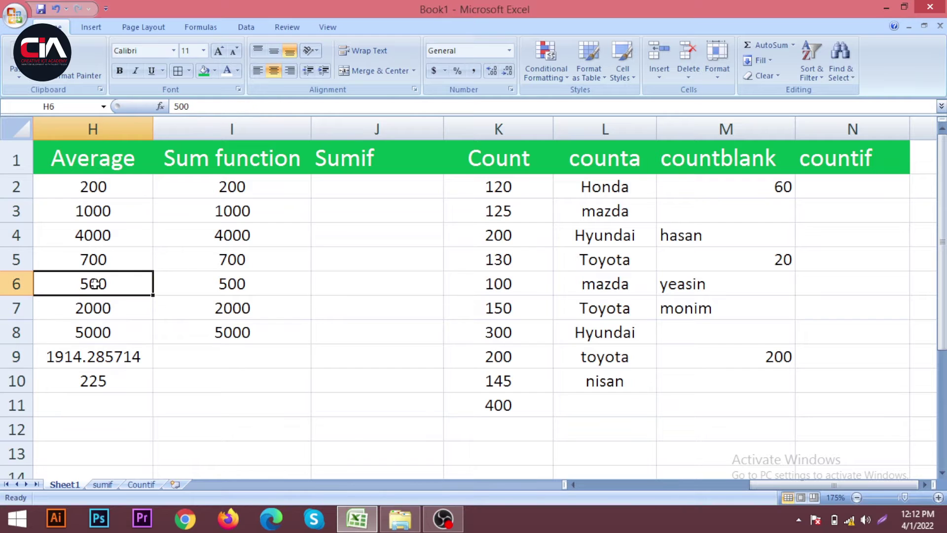
key("BackSpace")
left_click(188, 371)
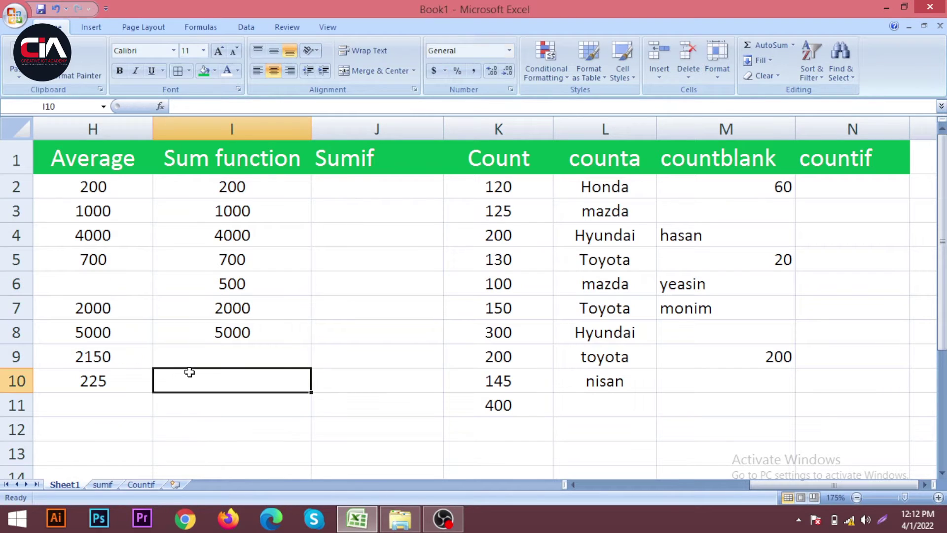
left_click(104, 280)
type("100")
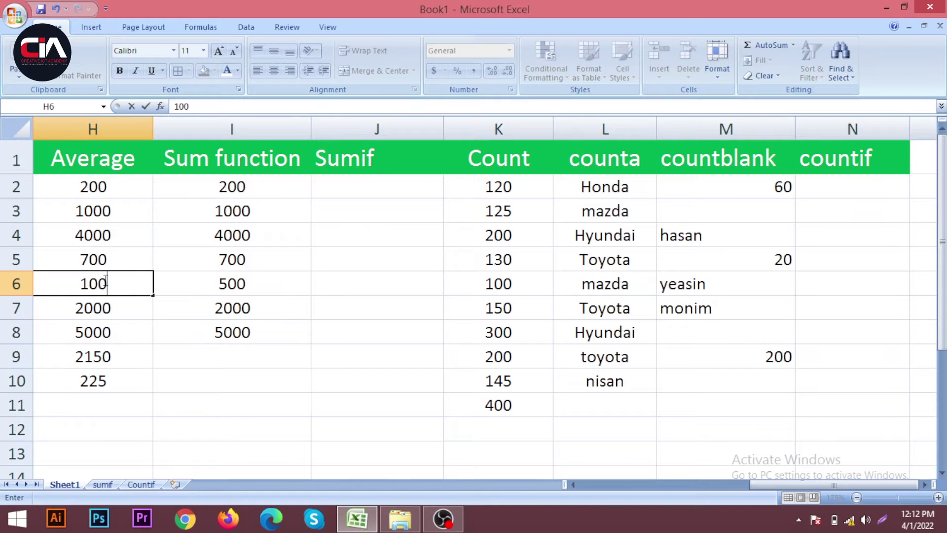
key("Return")
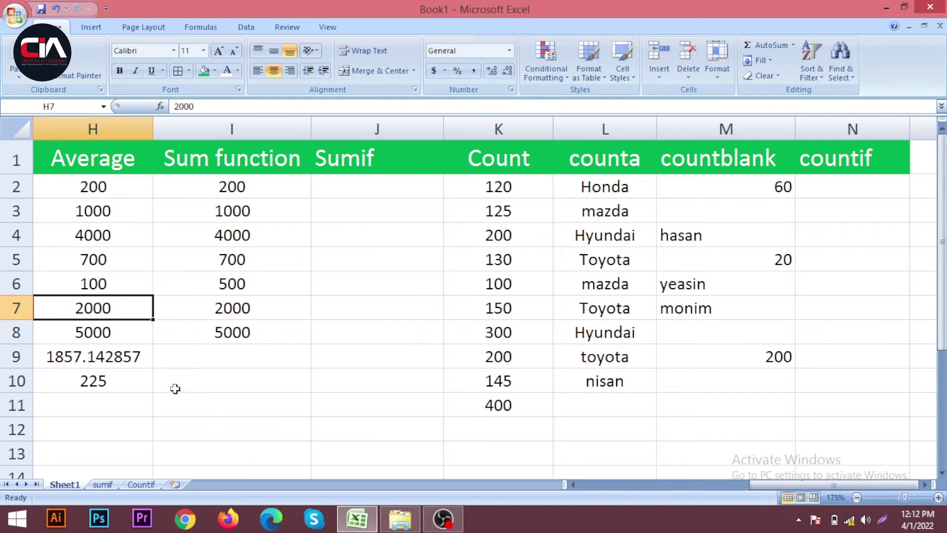
Check the recalculated H9 average 1857.142857 and H10, then start =SUM( in I9
left_click(67, 357)
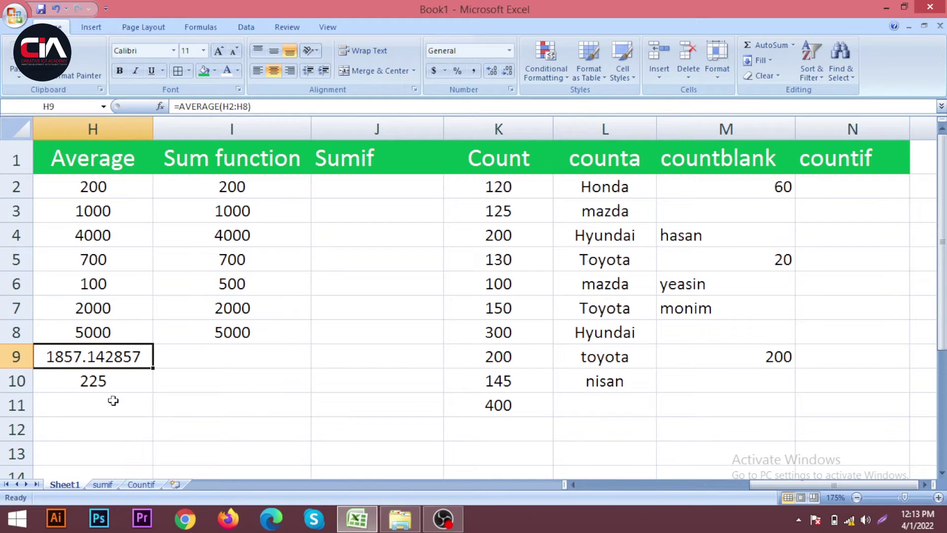
left_click(96, 386)
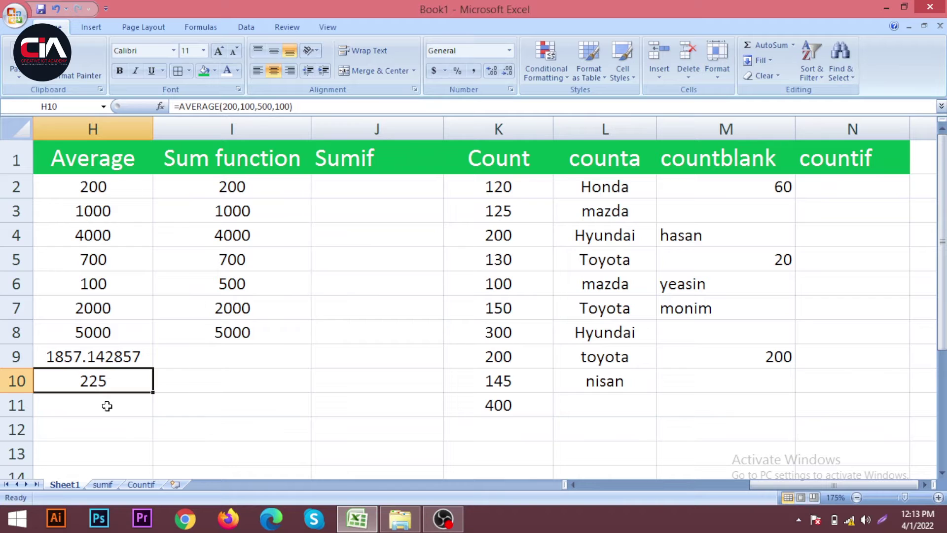
left_click(118, 361)
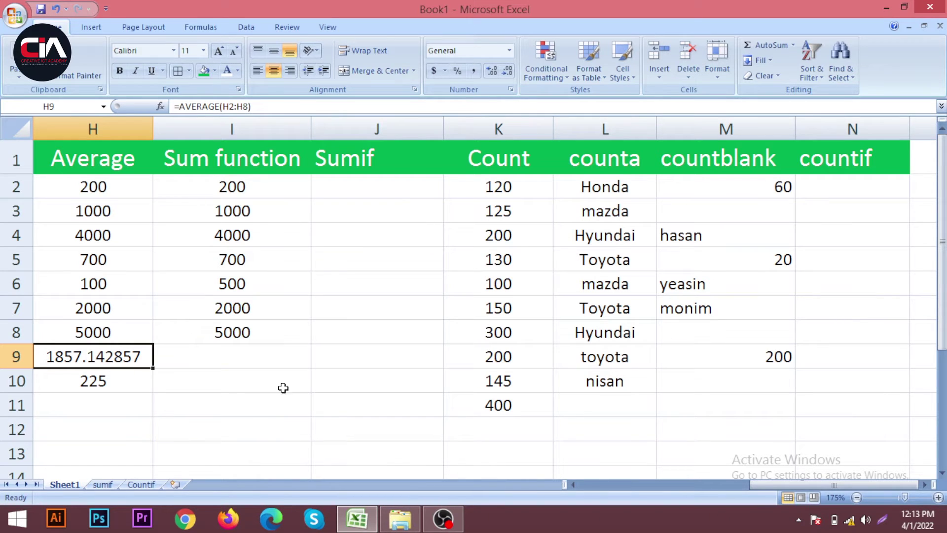
left_click(283, 360)
left_click(232, 390)
left_click(240, 350)
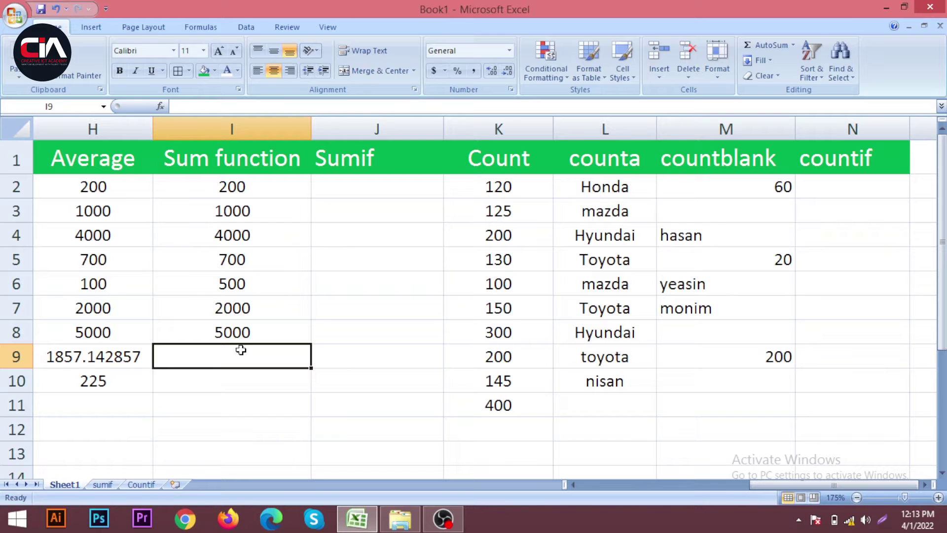
type("=s")
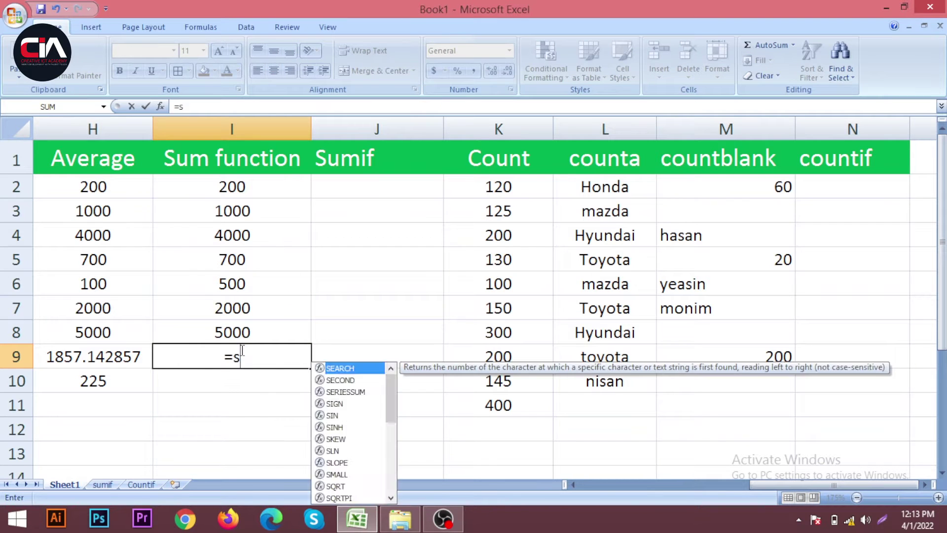
type("um(")
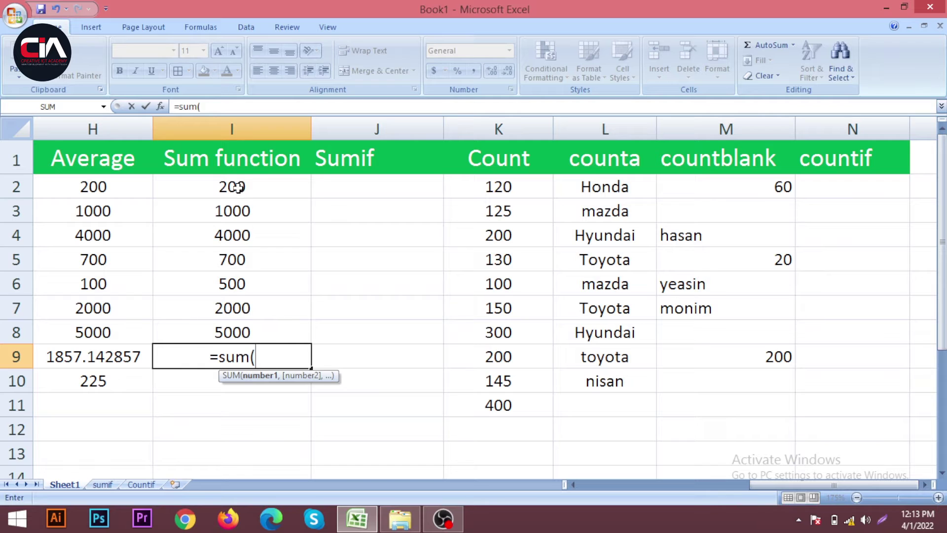
Complete I9 as =SUM(I2:I8), totalling the column to 13400
left_click_drag(238, 186, 268, 330)
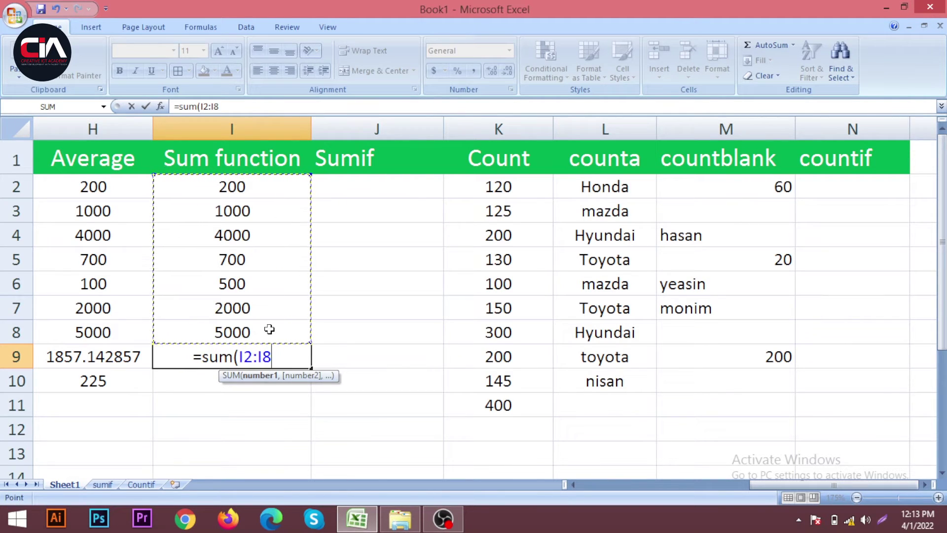
type(")")
key("Return")
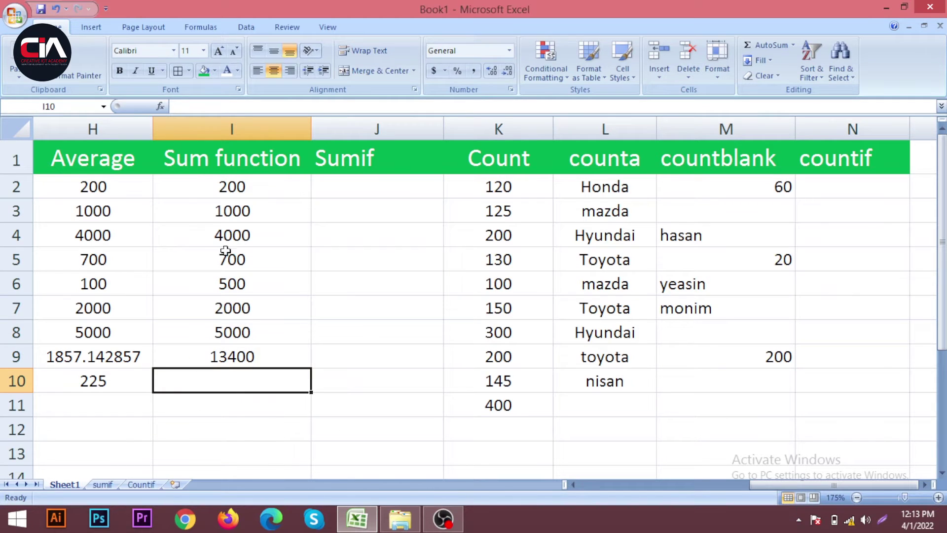
key("Return")
Enter =SUM(100,300,400,200) in I10, showing 1000
left_click(258, 378)
type("=")
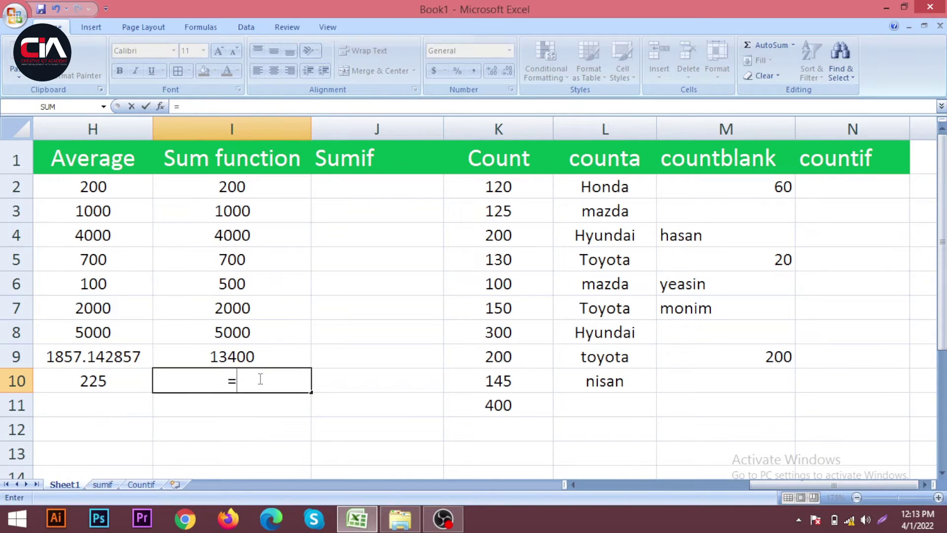
type("sum(")
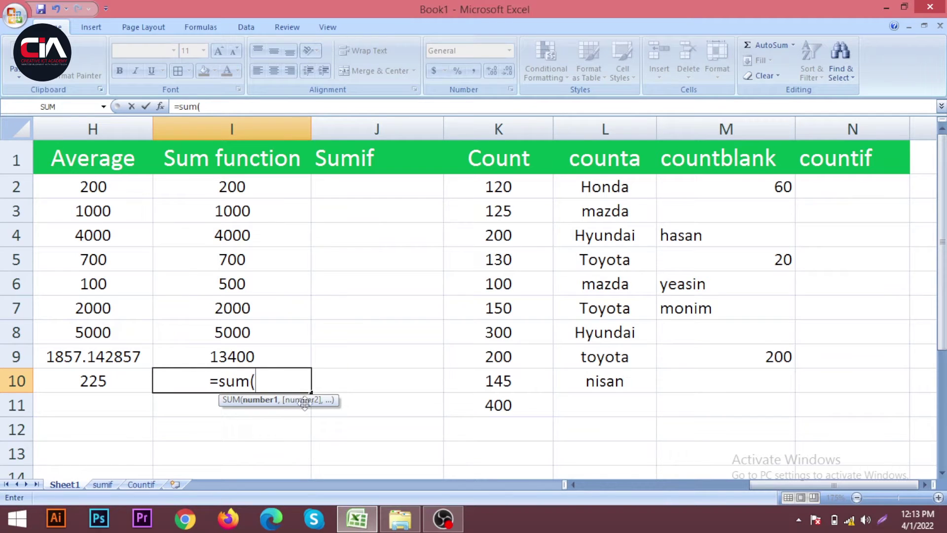
type("10")
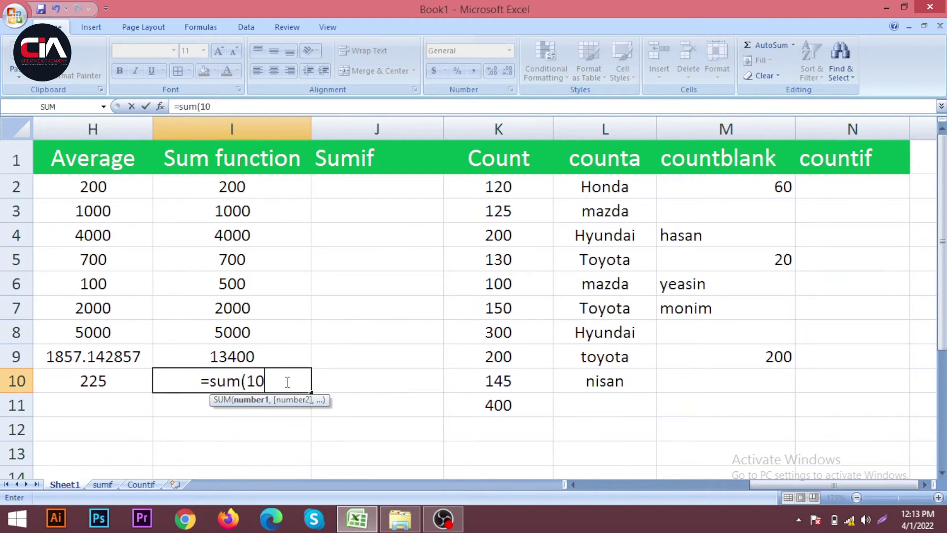
type("0,3")
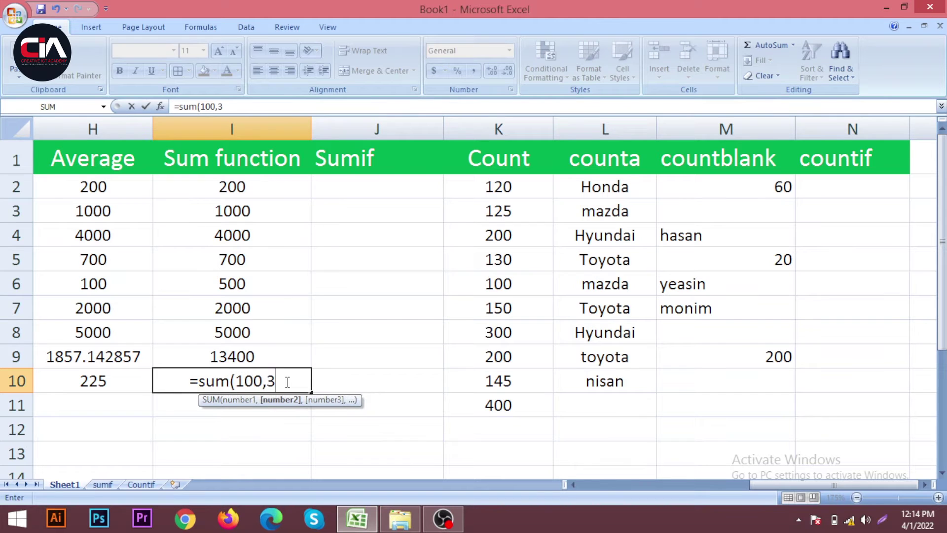
type("00,400,200")
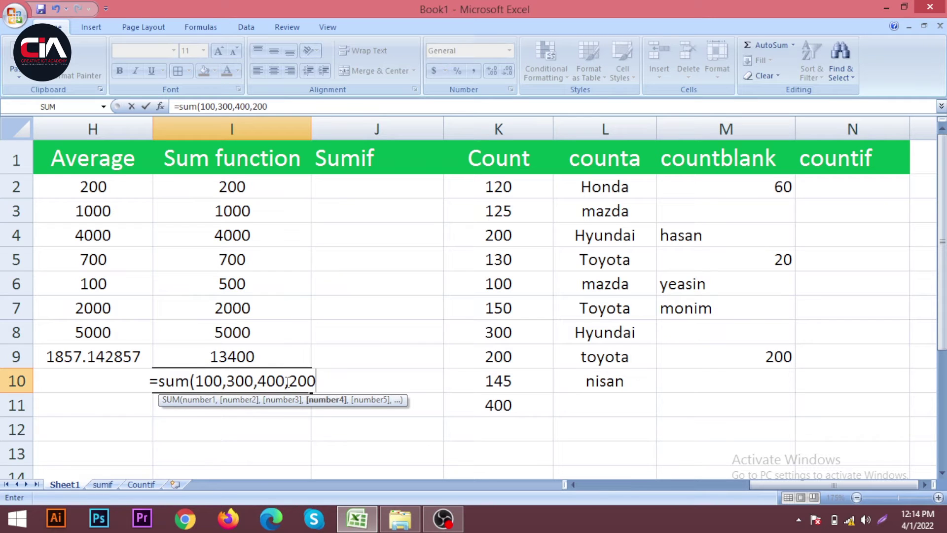
type(")")
key("Return")
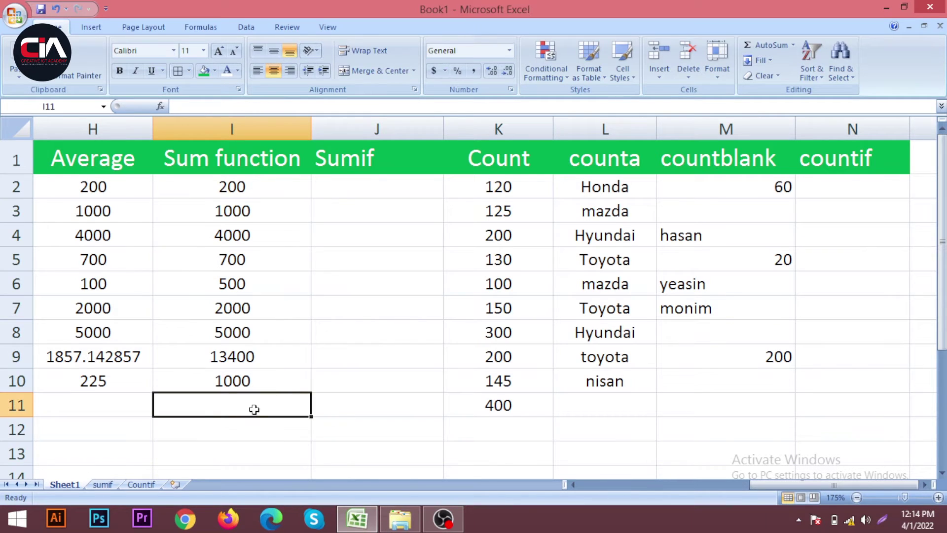
left_click(219, 381)
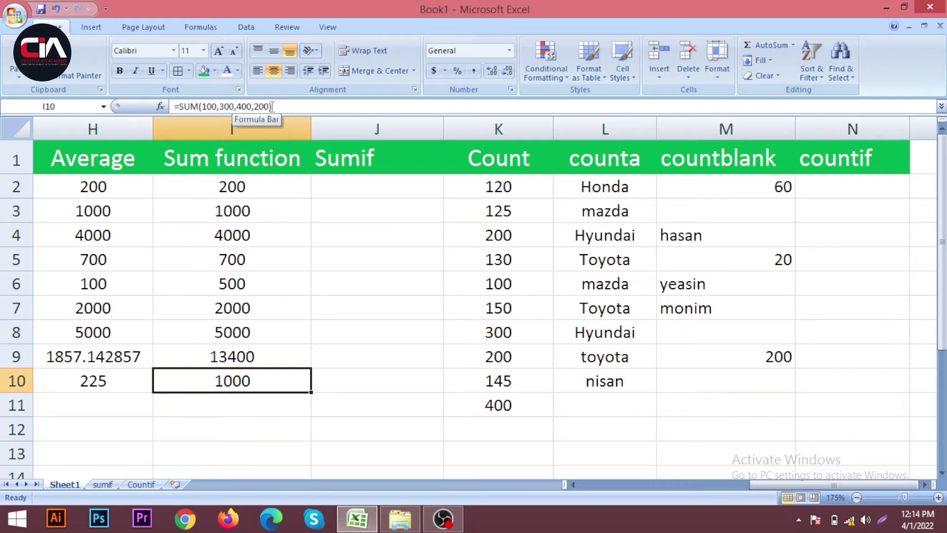
left_click(269, 407)
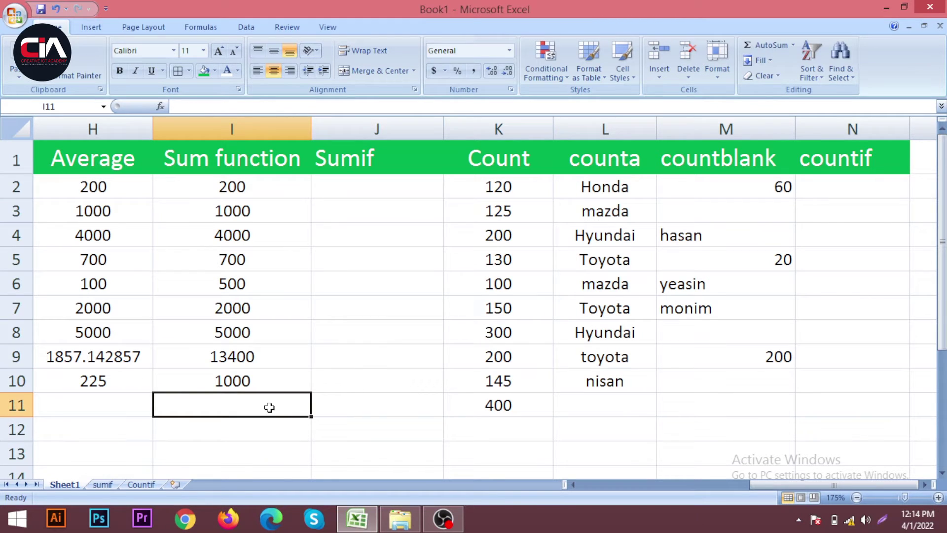
Build =I2+I3+I4+I5+I6+I7+I8+I9+I10 in I11 cell by cell, giving 27800
type("=")
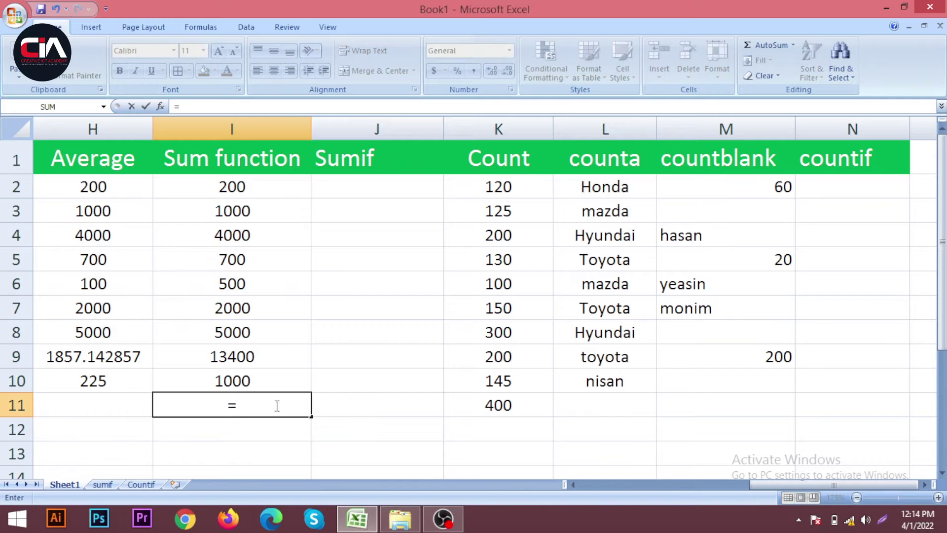
left_click(237, 184)
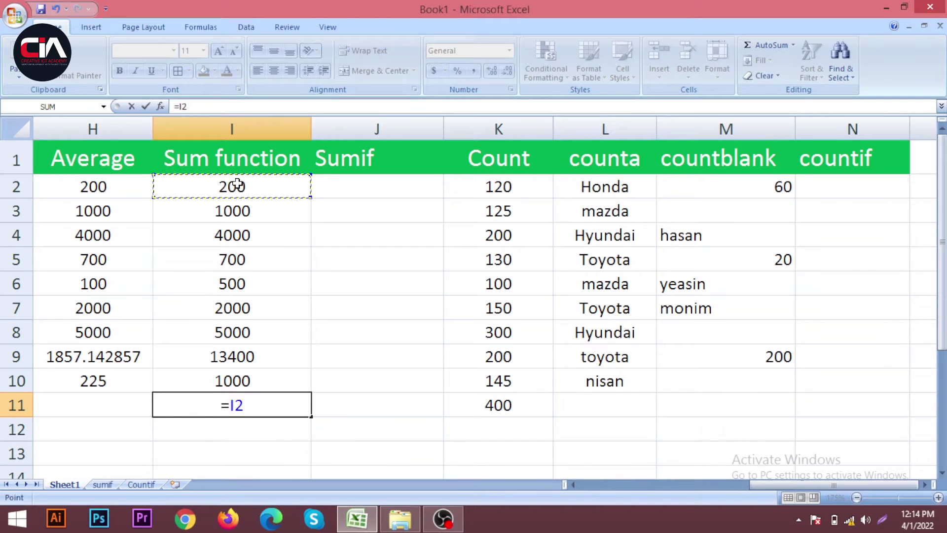
type("+")
left_click(248, 213)
type("+")
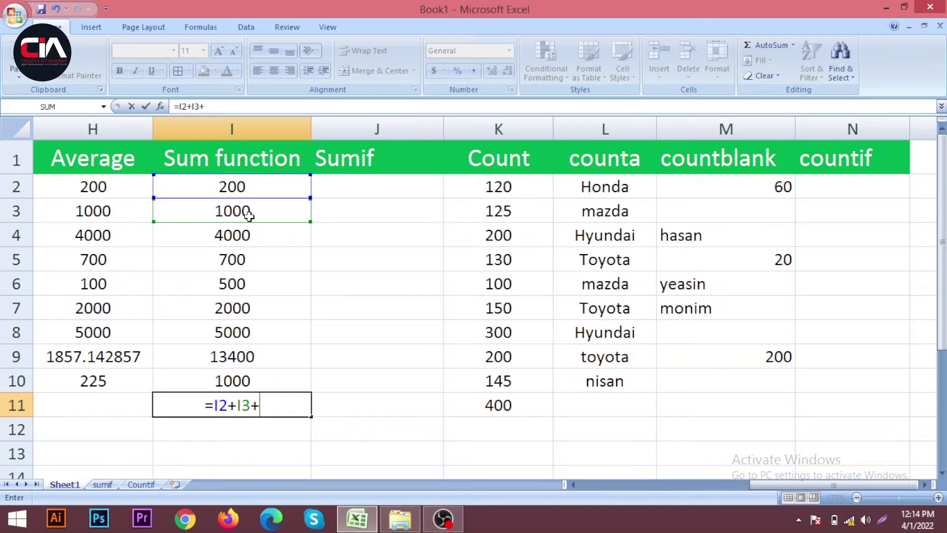
left_click(252, 237)
type("+")
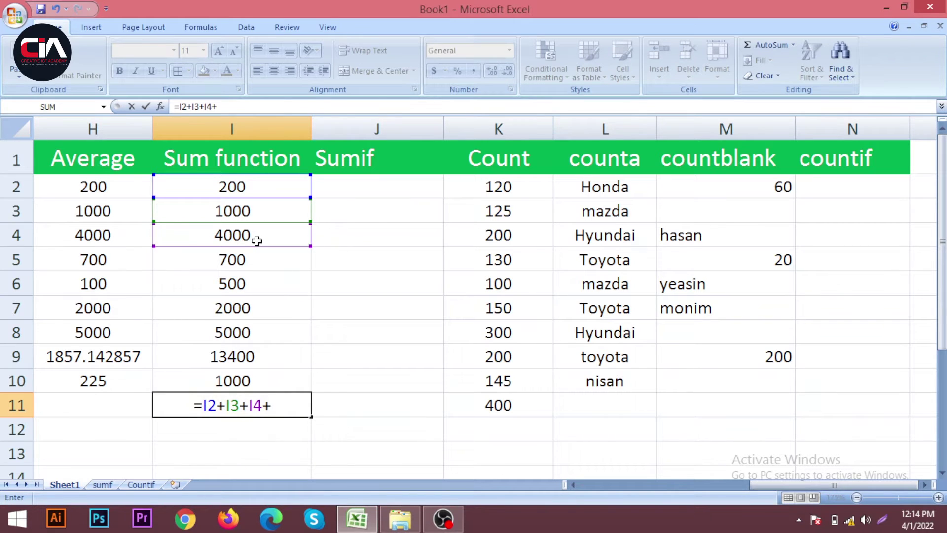
left_click(254, 262)
type("+")
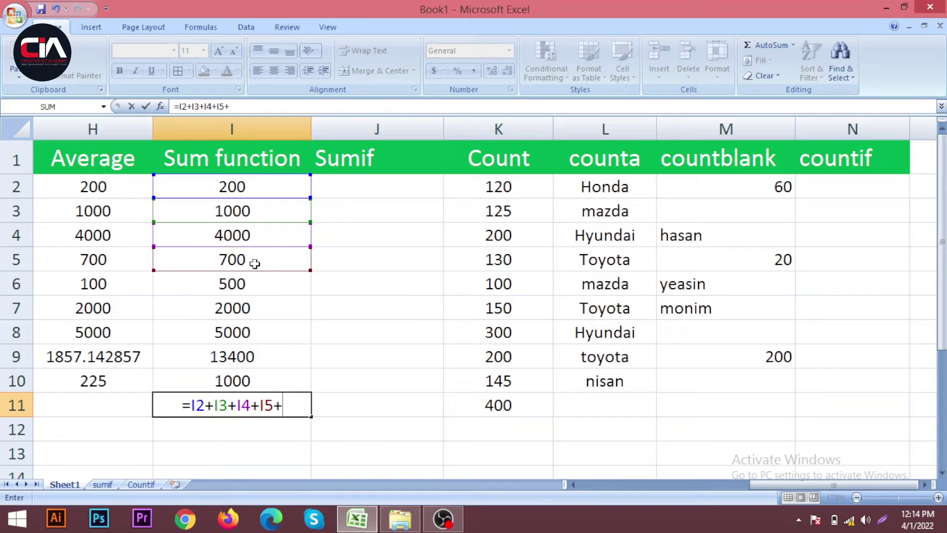
left_click(253, 282)
type("+")
left_click(260, 308)
type("+")
left_click(262, 333)
type("+")
left_click(264, 355)
type("+")
left_click(265, 379)
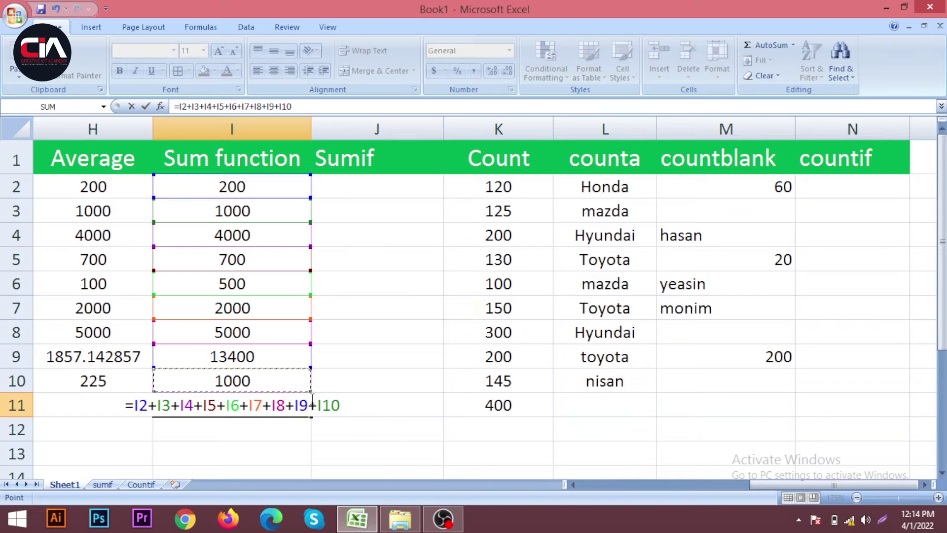
key("Return")
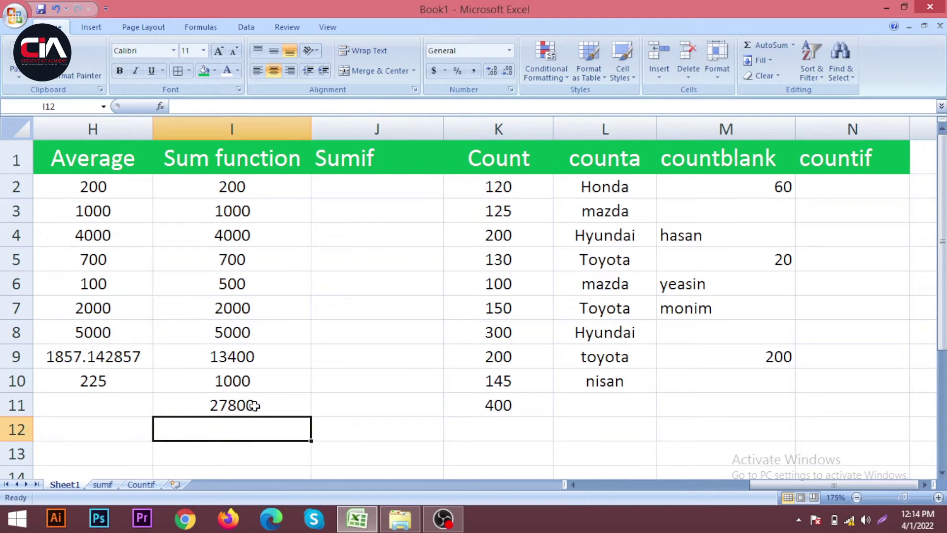
left_click(247, 404)
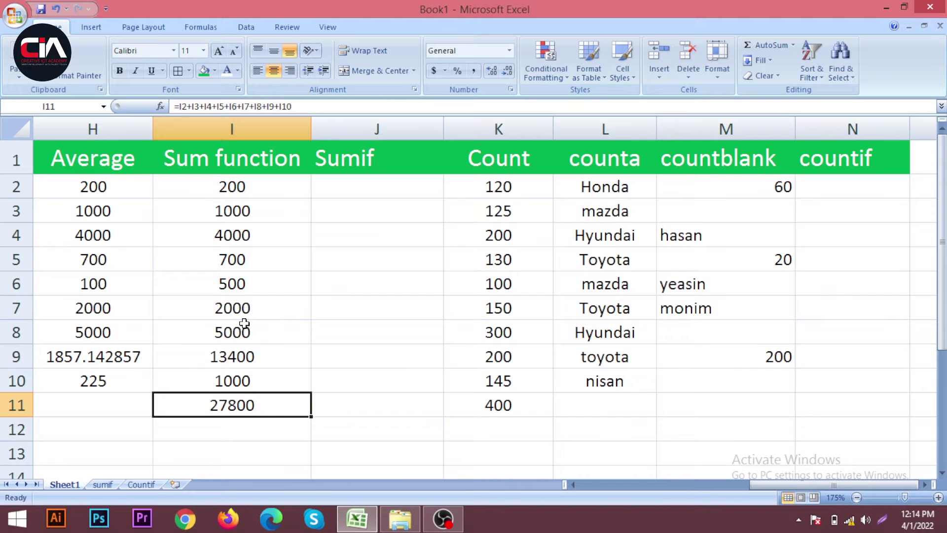
left_click(405, 185)
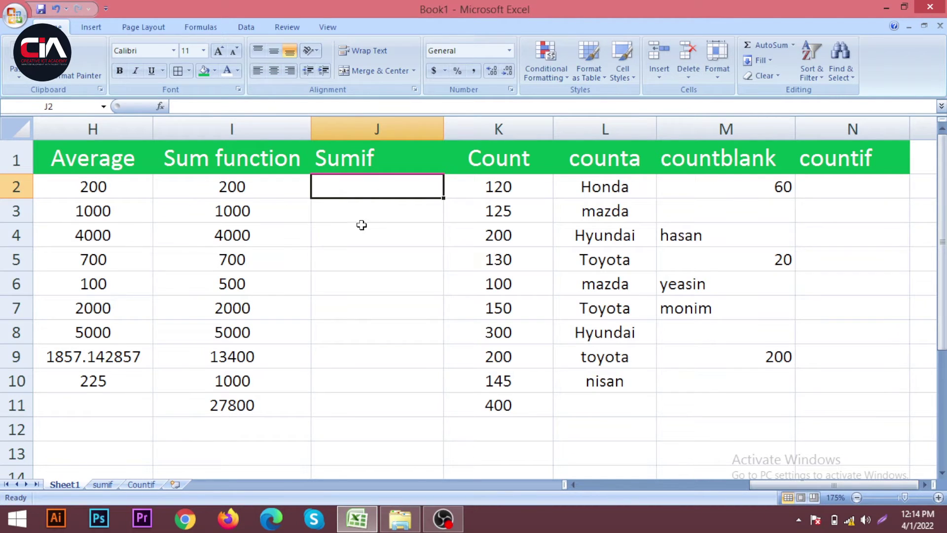
left_click_drag(373, 190, 391, 395)
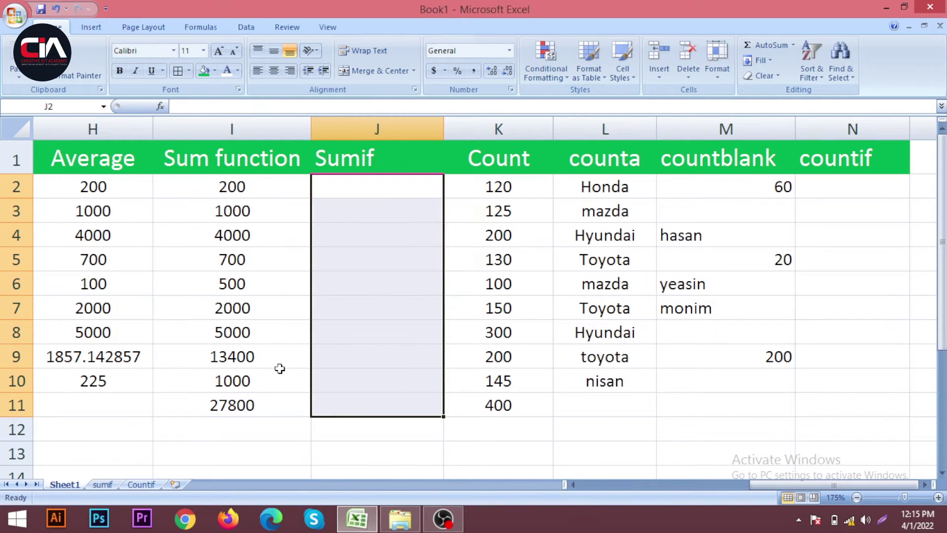
left_click(376, 313)
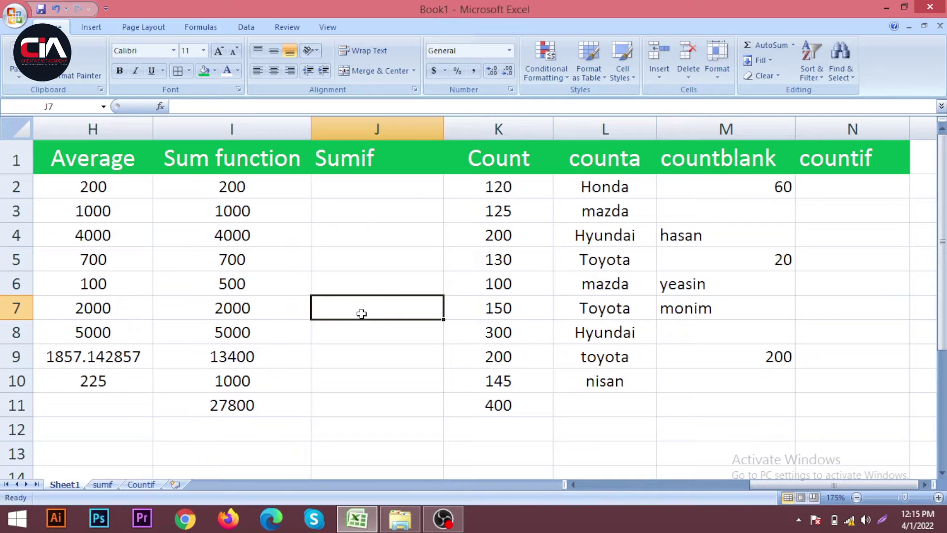
left_click_drag(368, 185, 379, 379)
left_click(376, 280)
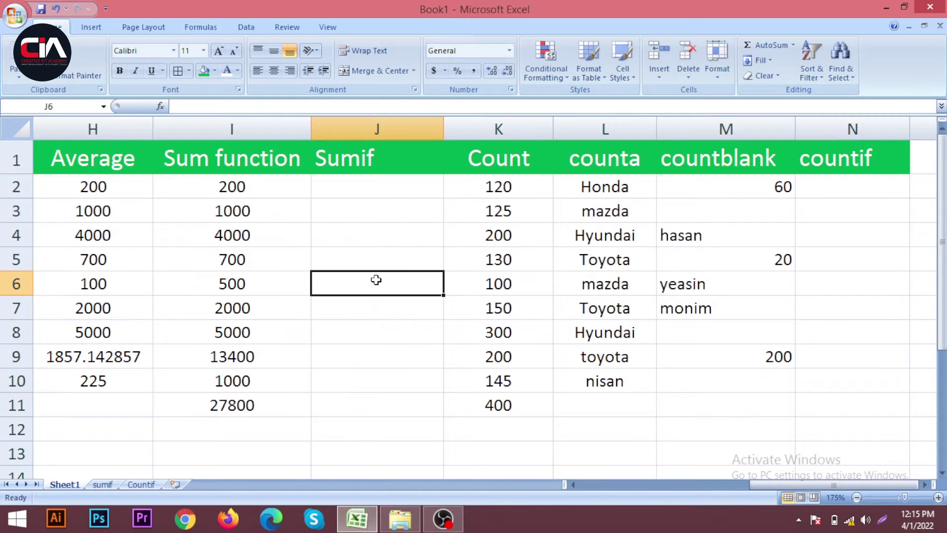
Switch to the sumif sheet and review the car types from Honda to tesla
left_click(103, 484)
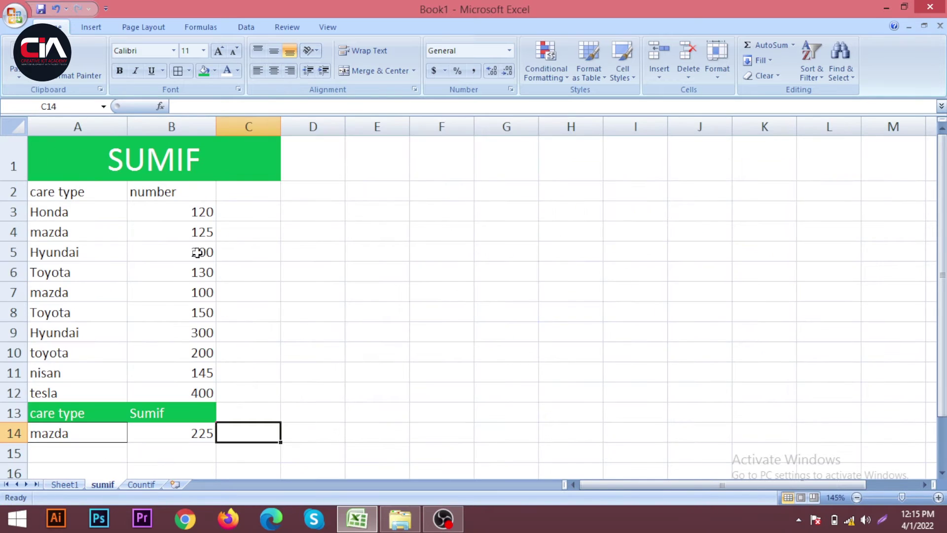
left_click(110, 436)
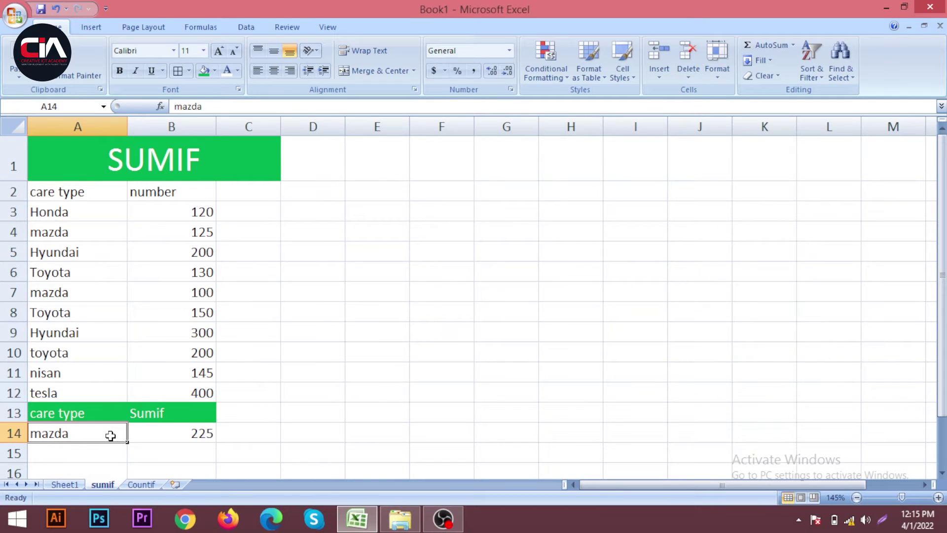
left_click(275, 246)
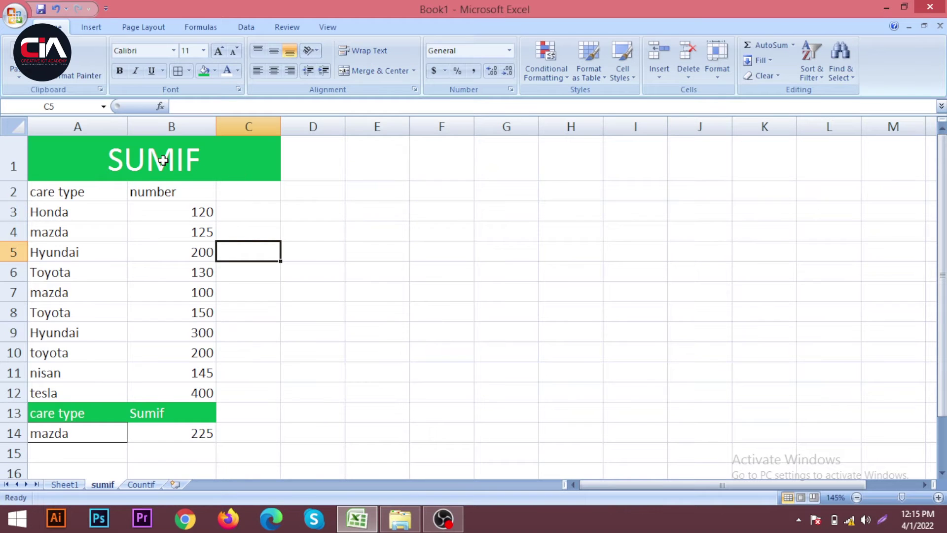
left_click(105, 160)
left_click(283, 249)
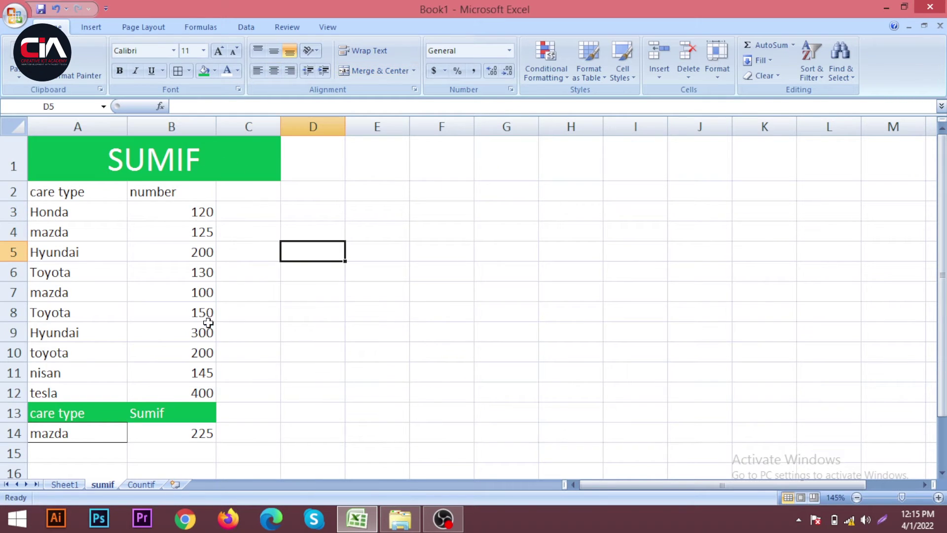
left_click(75, 213)
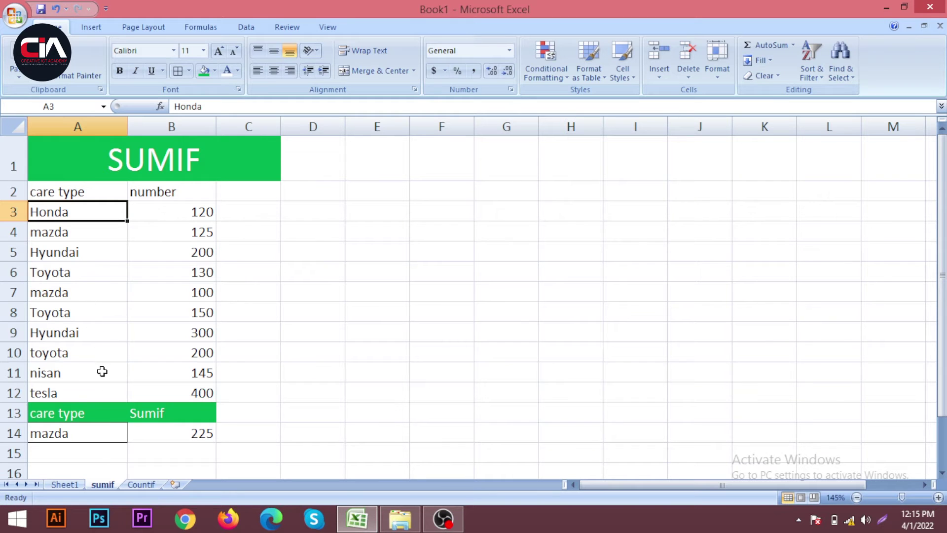
left_click(86, 392)
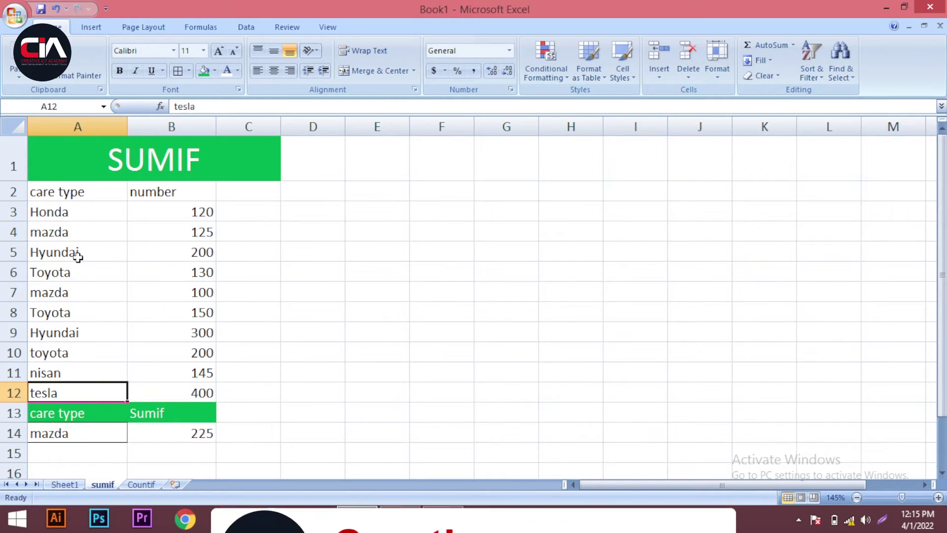
Clear the mazda criterion from A14 and view the SUMIF formula in B14
left_click(81, 434)
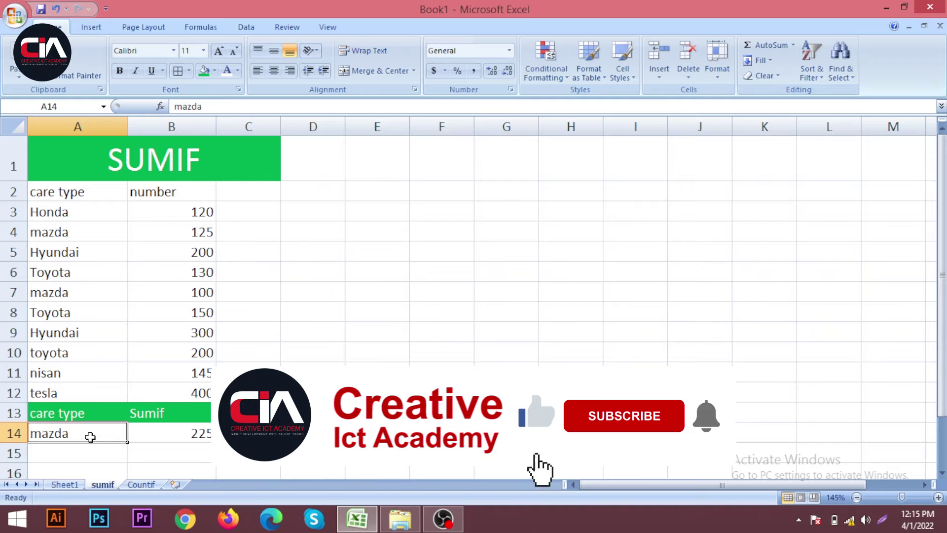
key("Delete")
left_click(105, 461)
left_click(91, 430)
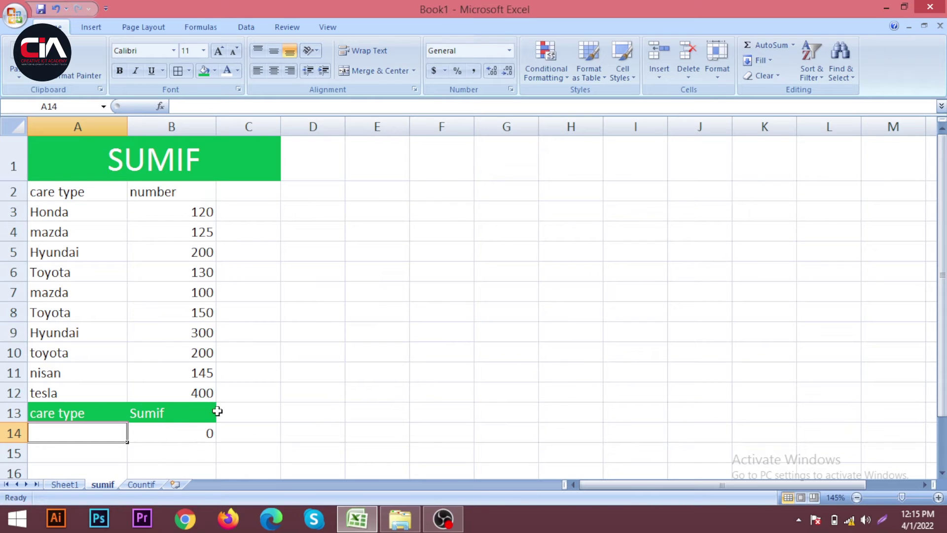
left_click(161, 438)
Enter toyota as the A14 criterion and confirm B14's SUMIF returns 480
left_click(91, 438)
type("toyota")
key("Return")
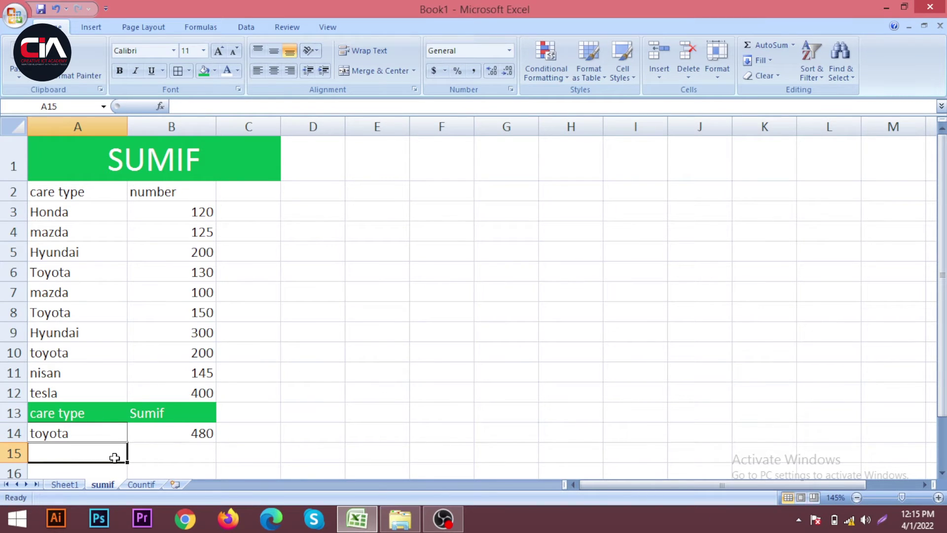
left_click(111, 437)
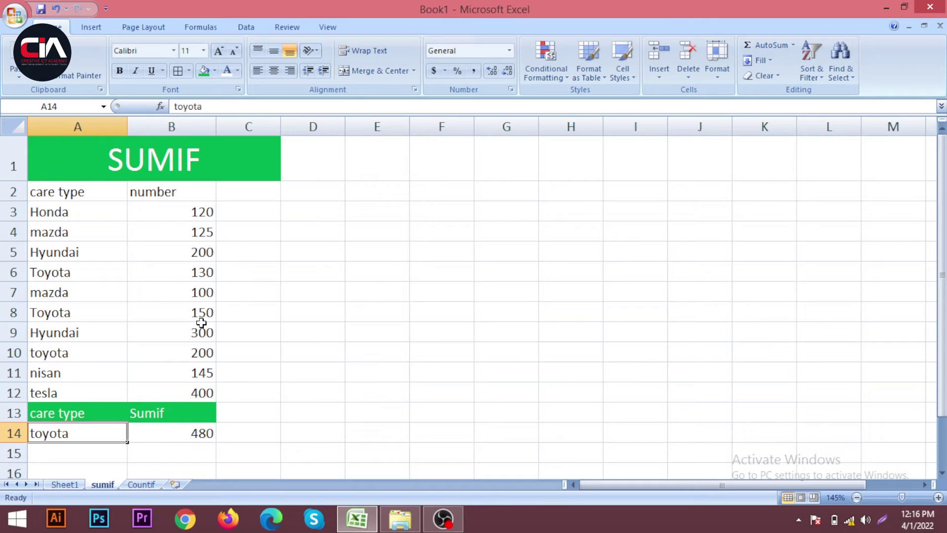
left_click(204, 434)
Delete both the criterion and the SUMIF formula in A14:B14
left_click_drag(77, 435, 190, 432)
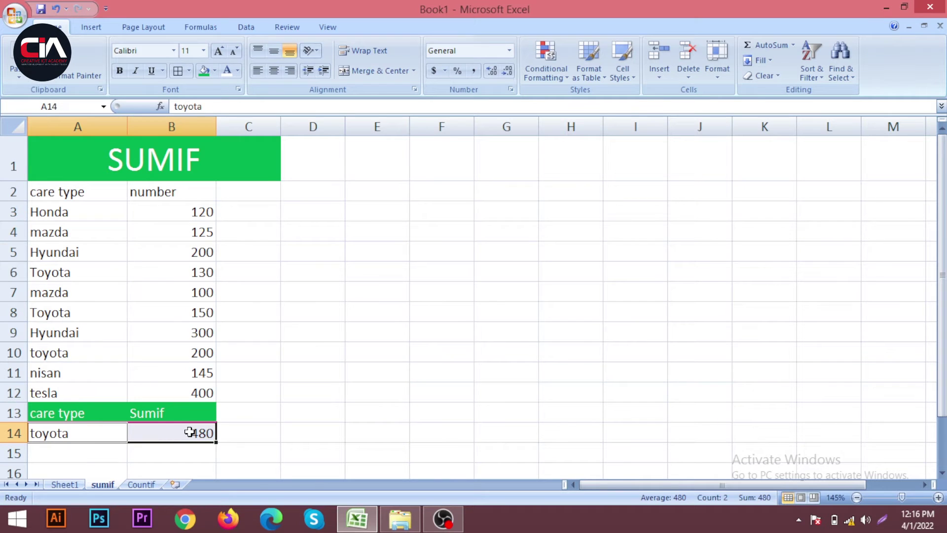
key("Delete")
left_click(270, 427)
left_click(110, 433)
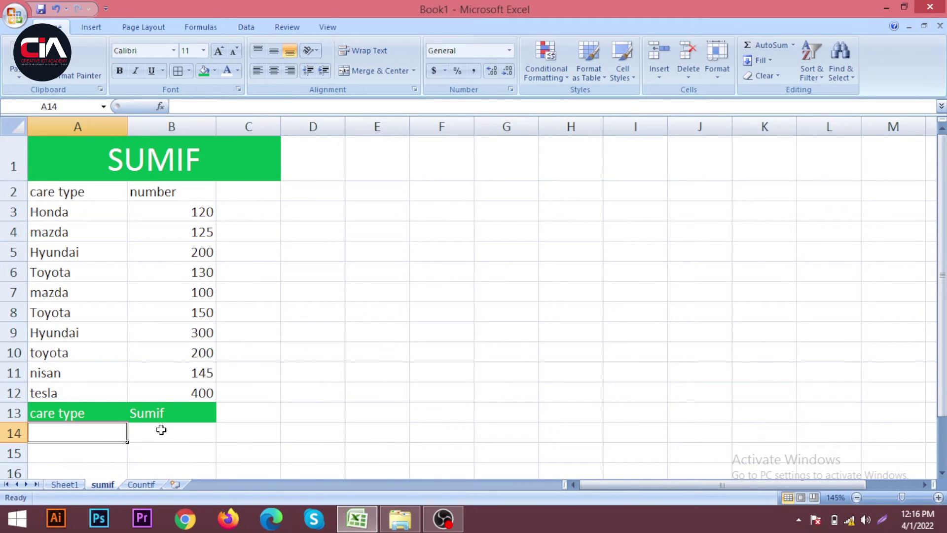
Unmerge the SUMIF title, then merge and center it across A1:C1
left_click(161, 429)
left_click(326, 390)
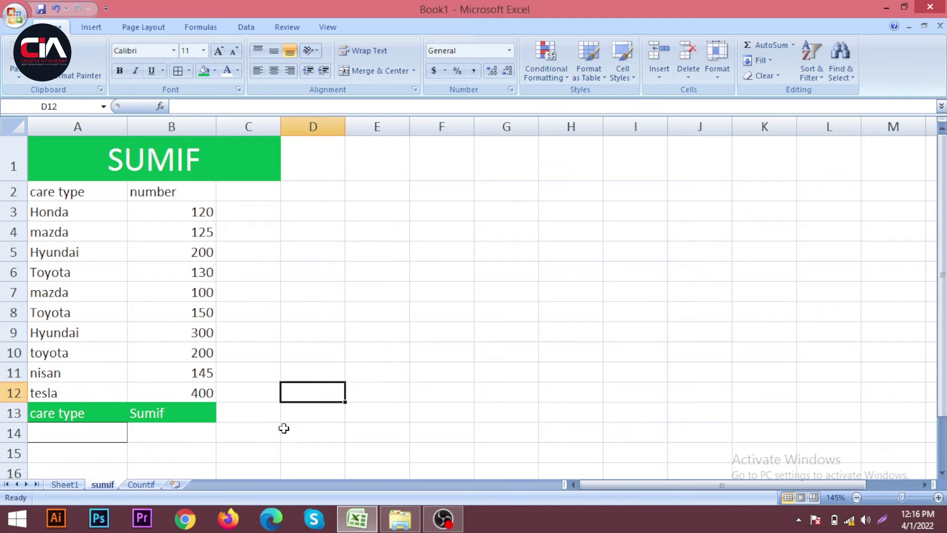
left_click(116, 440)
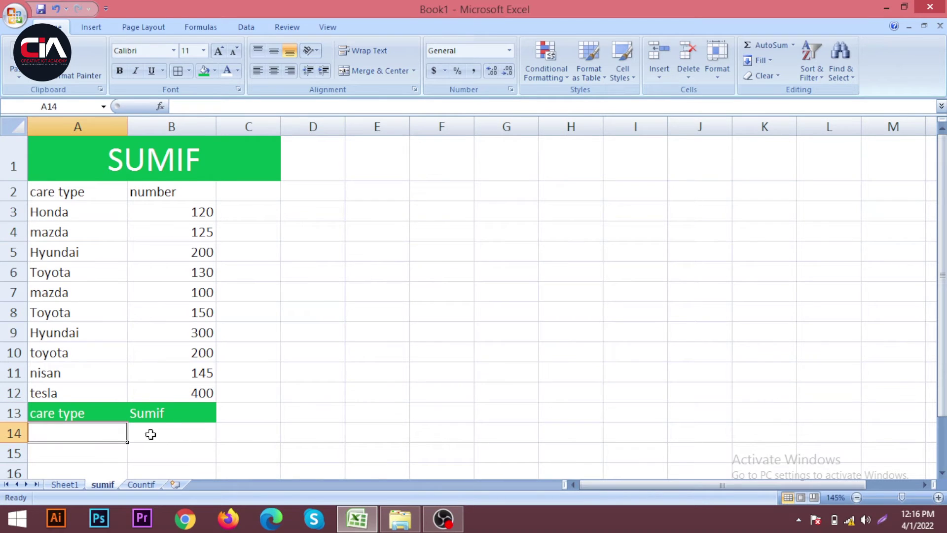
left_click(151, 434)
left_click(244, 430)
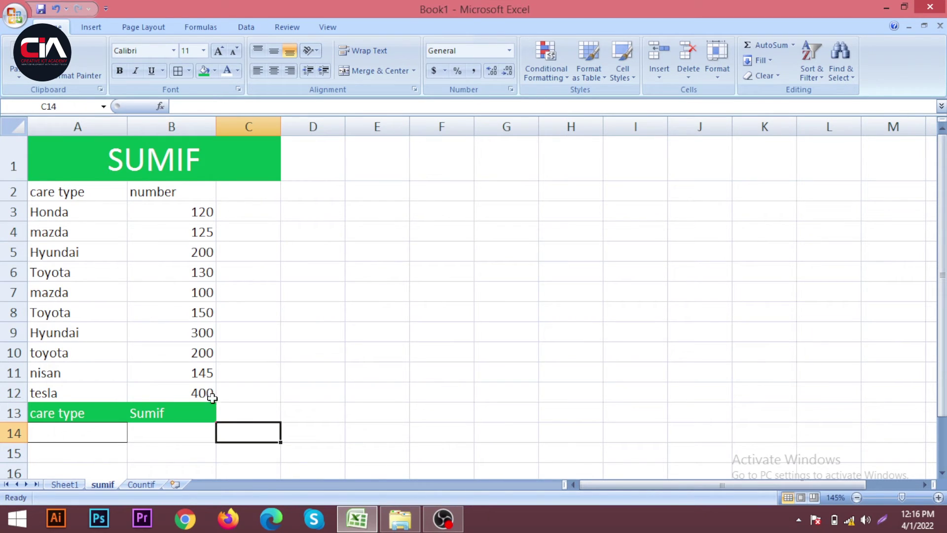
left_click(104, 167)
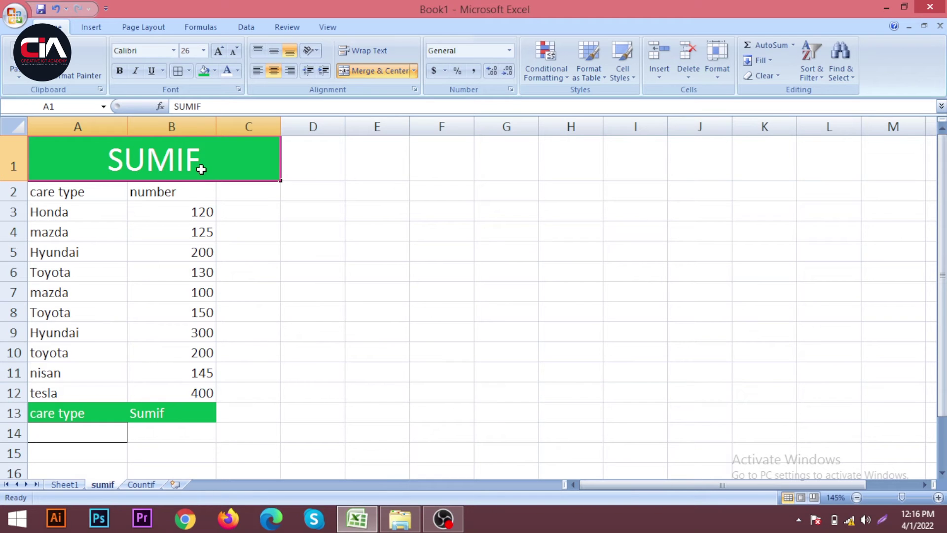
left_click(368, 68)
left_click(143, 189)
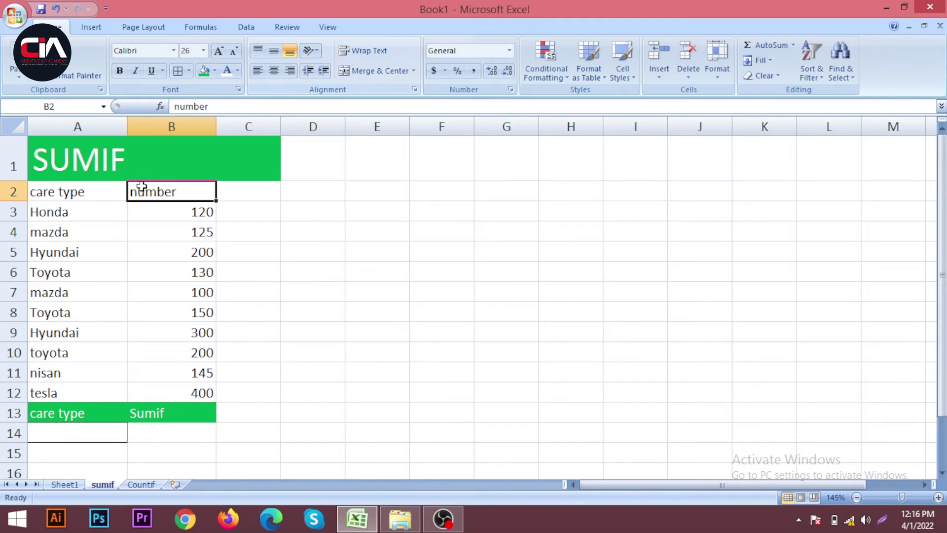
left_click_drag(74, 160, 229, 158)
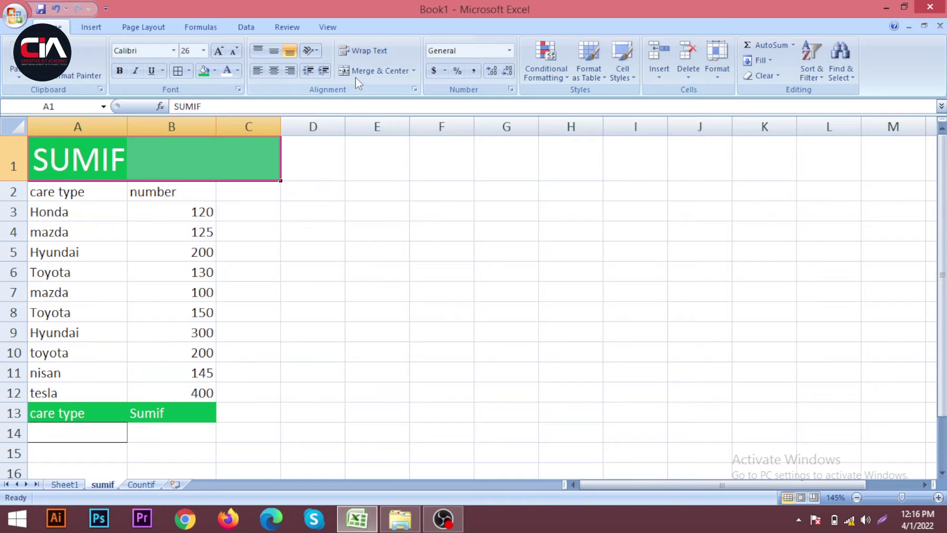
left_click(377, 70)
Try a yellow fill on the merged title cell, then undo it
left_click(367, 210)
left_click(256, 157)
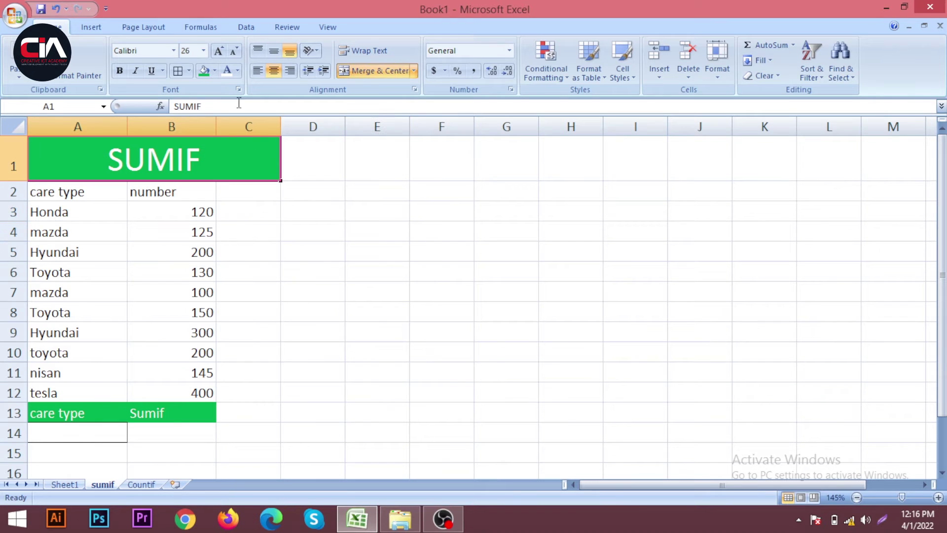
left_click(213, 71)
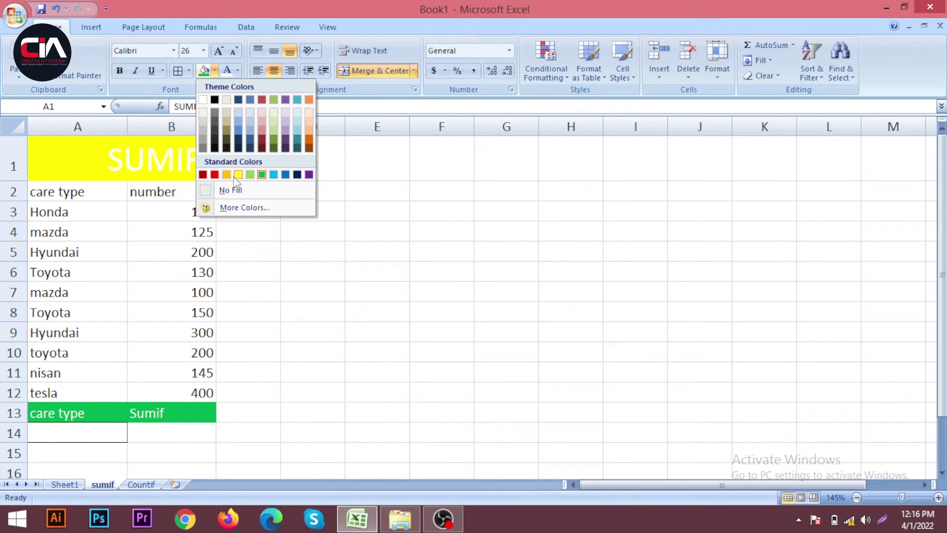
left_click(238, 174)
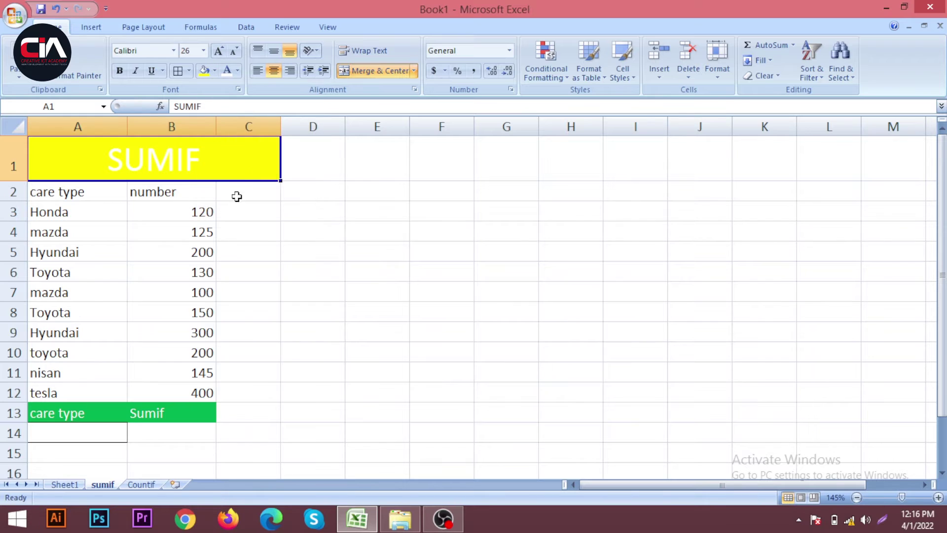
left_click(249, 206)
key("ctrl+z")
left_click(260, 204)
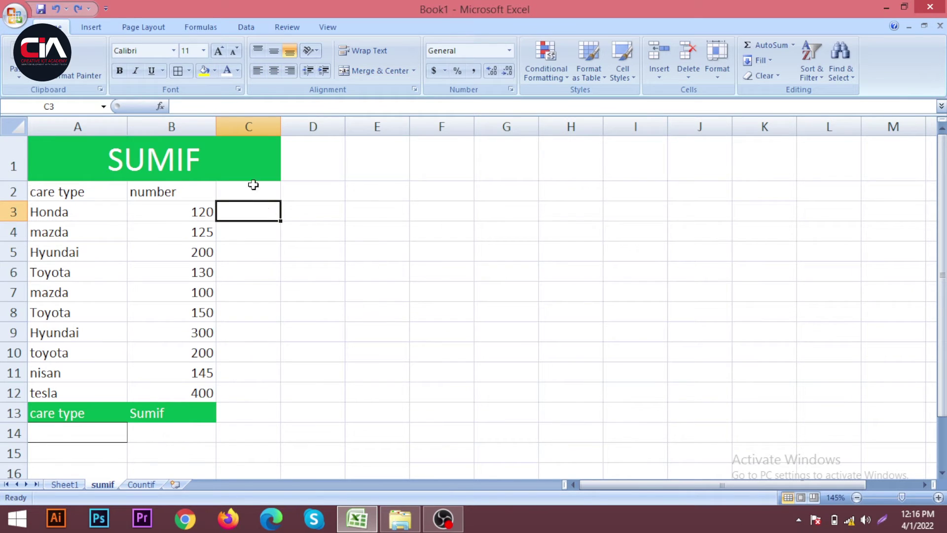
Make the SUMIF title text yellow, keeping the green background
left_click(210, 159)
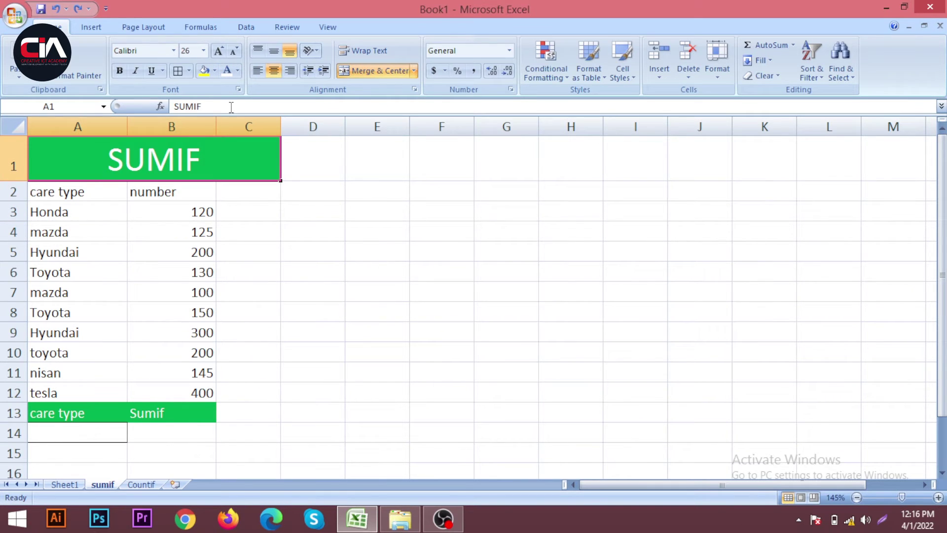
left_click(238, 70)
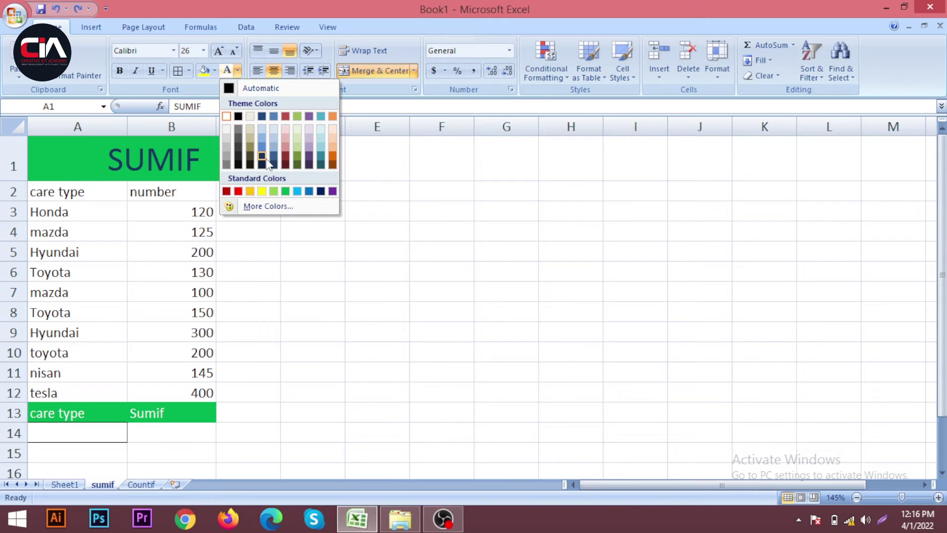
left_click(262, 192)
left_click(249, 250)
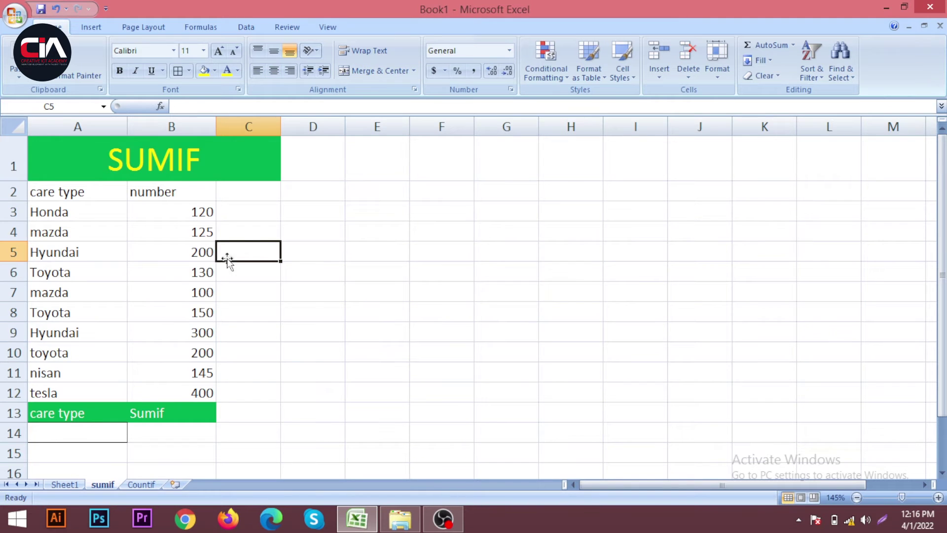
Review the car type and number columns, then select criterion cell A14 and result cell B14
left_click(74, 197)
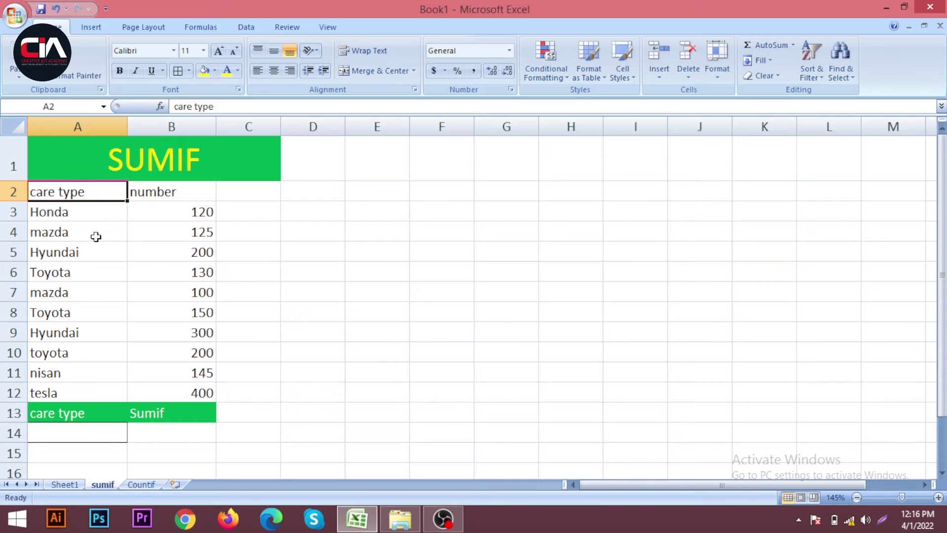
left_click(96, 212)
left_click(152, 191)
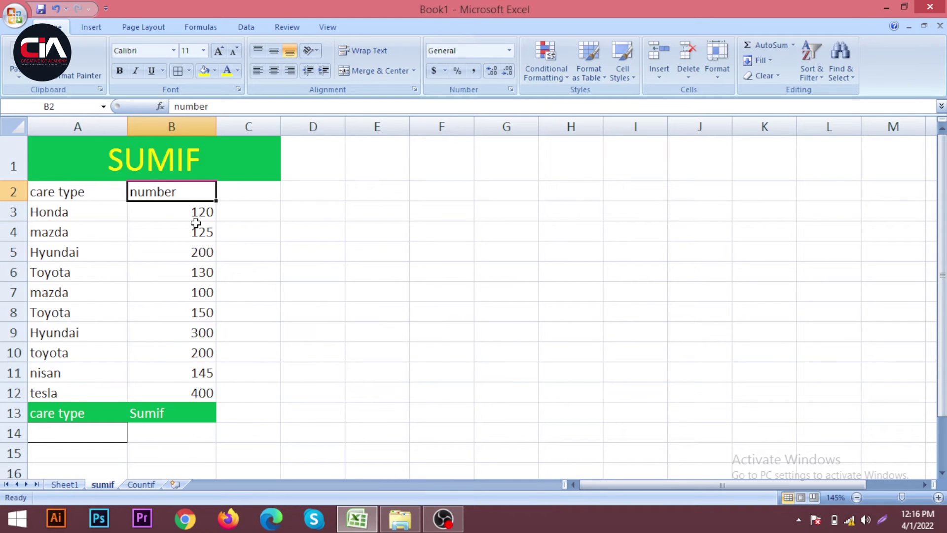
left_click(156, 436)
left_click(59, 215)
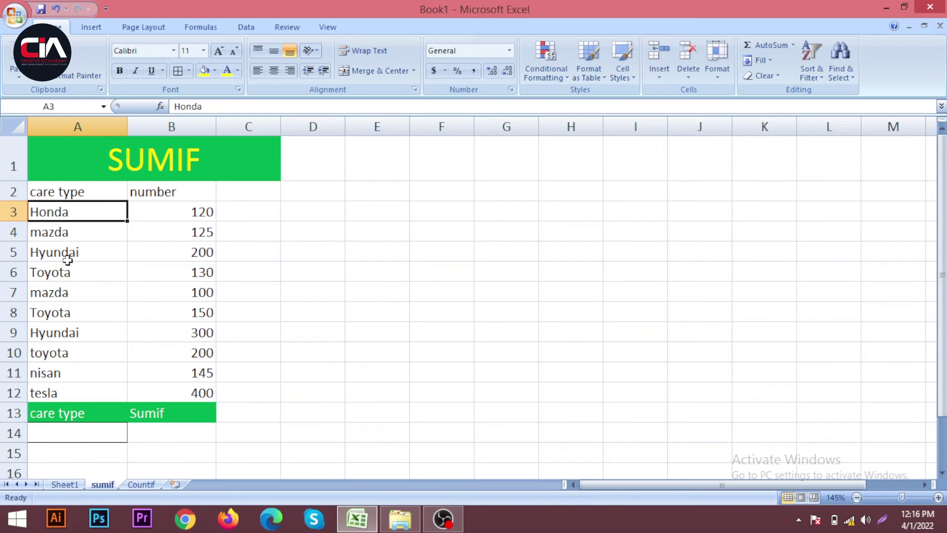
left_click(78, 436)
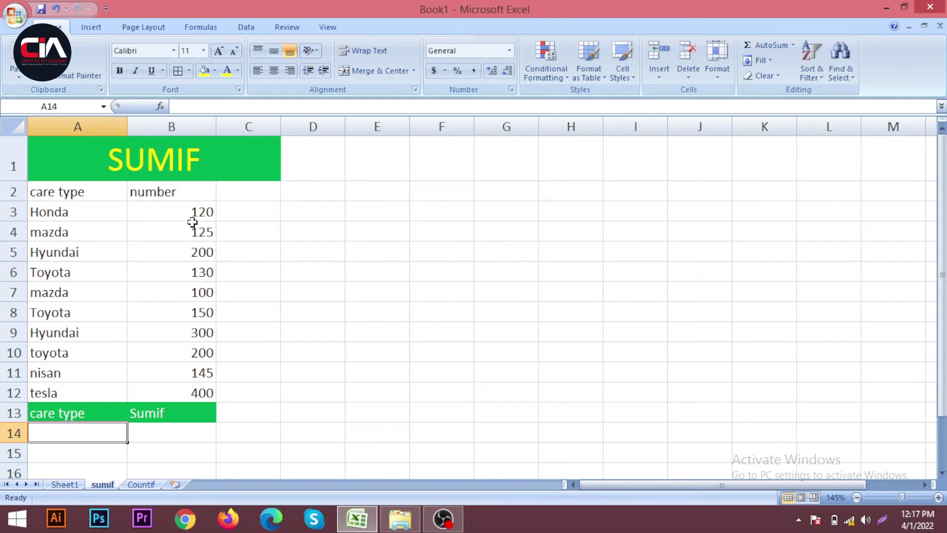
left_click(182, 439)
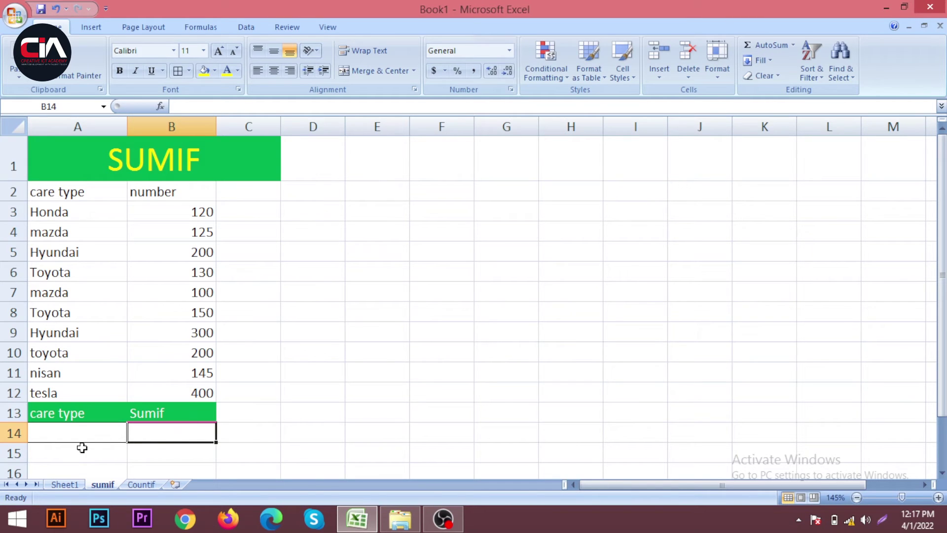
left_click(66, 450)
left_click(69, 432)
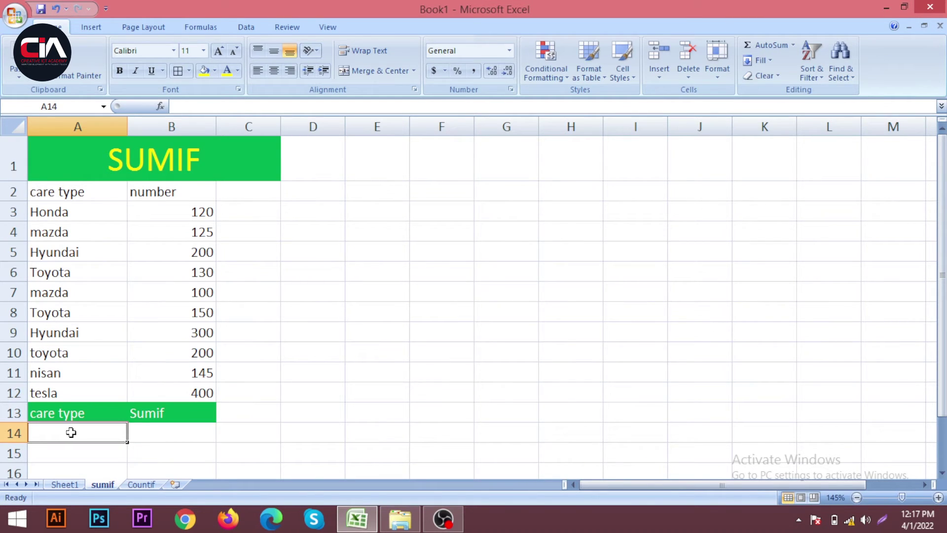
left_click(186, 437)
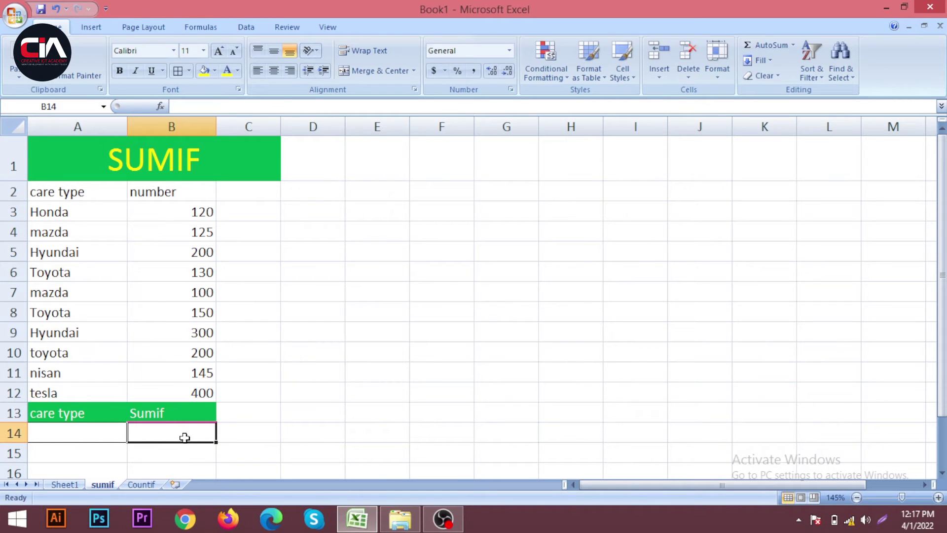
Enter =SUMIF(A3:A12,A14,B3:B12) in B14 to total numbers for the car type in A14
type("=")
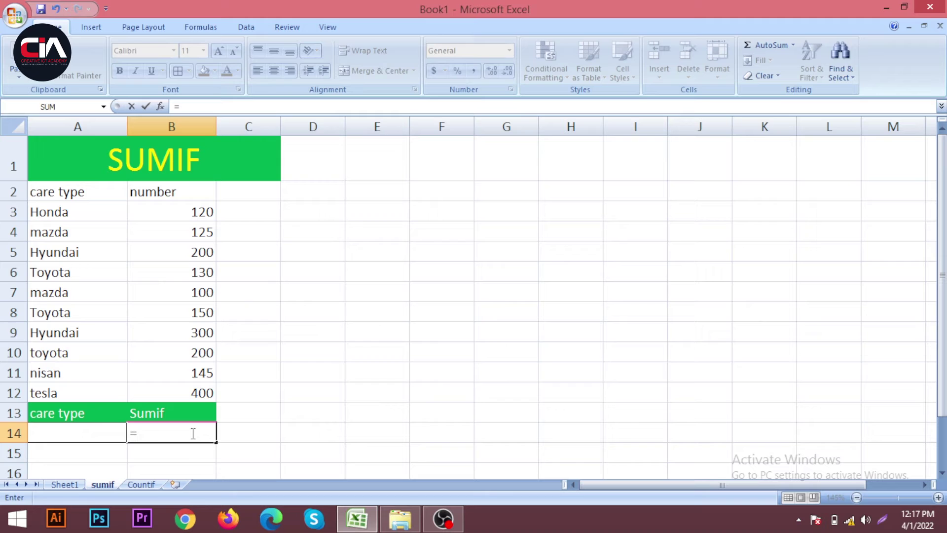
type("sum")
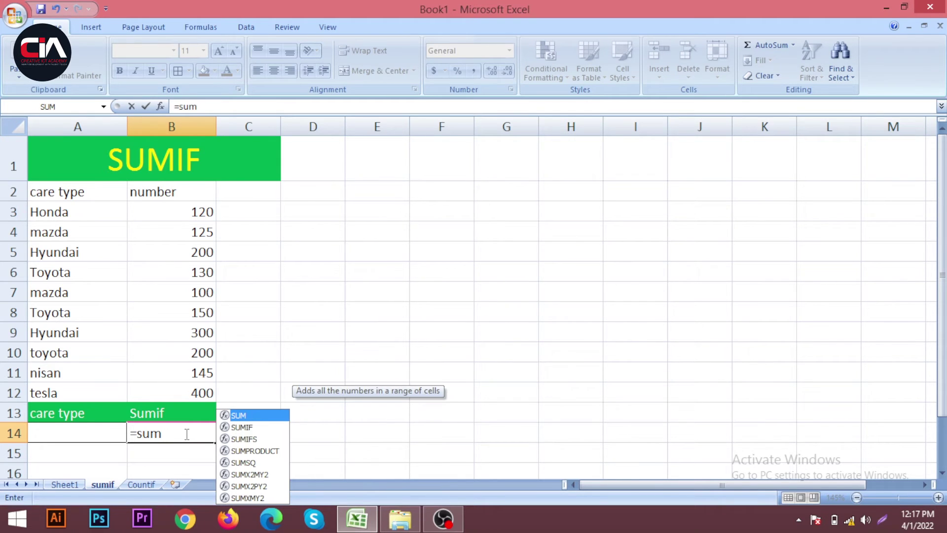
type("if(")
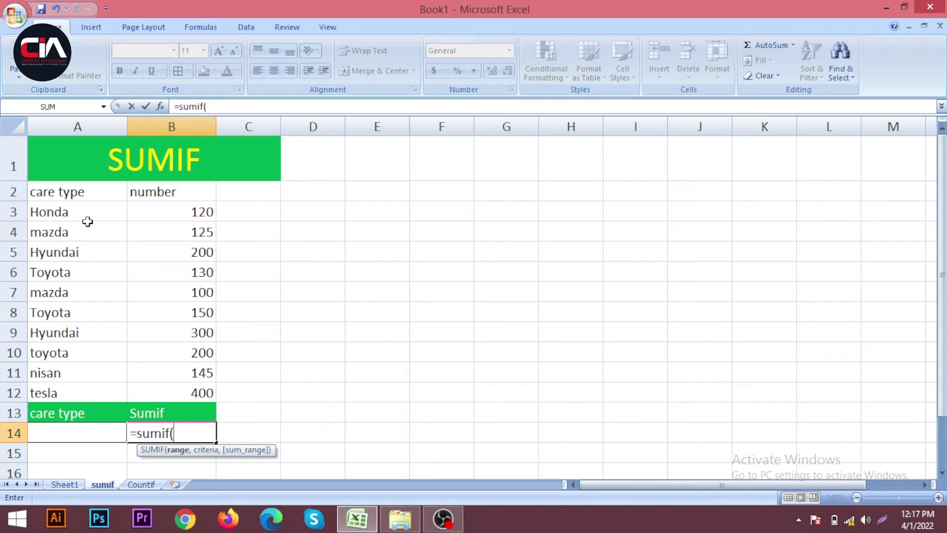
left_click_drag(85, 209, 93, 391)
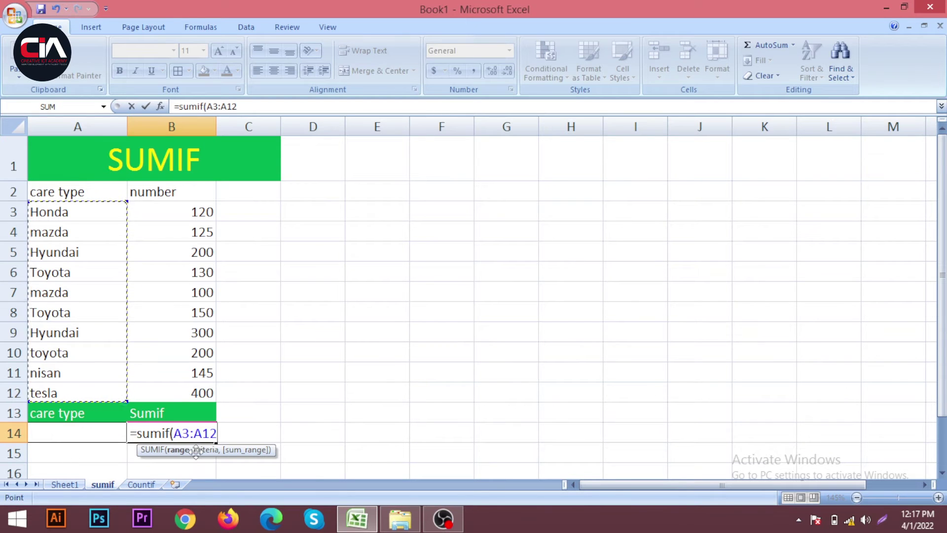
type(",")
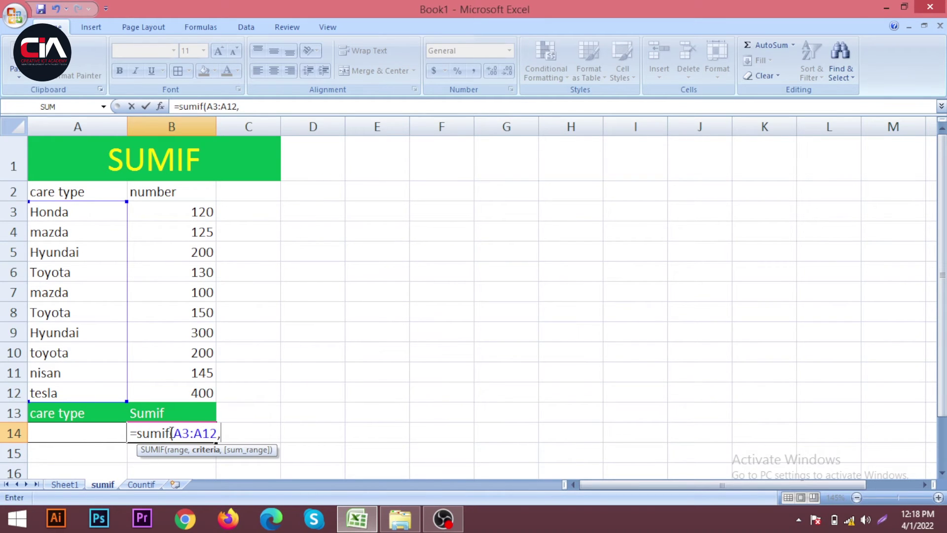
left_click(95, 435)
type(",")
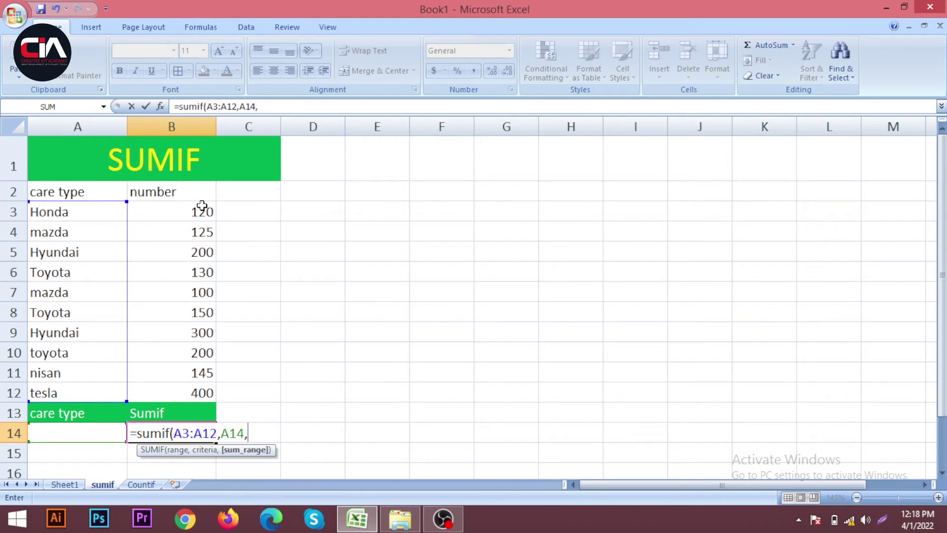
left_click_drag(189, 208, 213, 403)
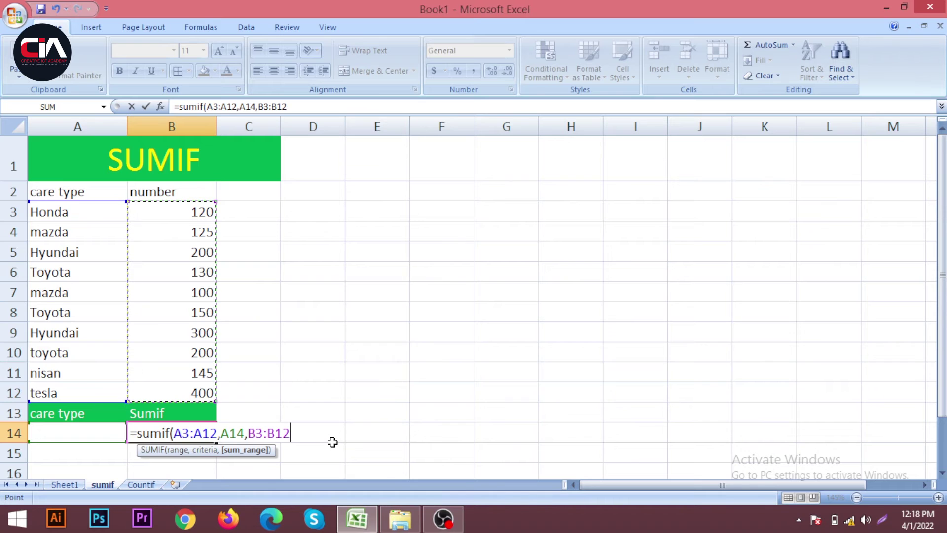
type(")")
key("Return")
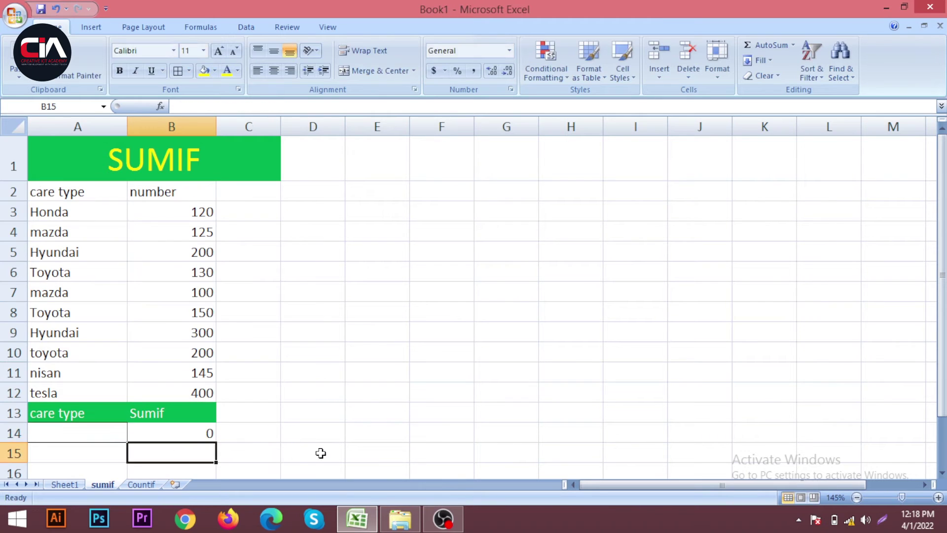
left_click(210, 435)
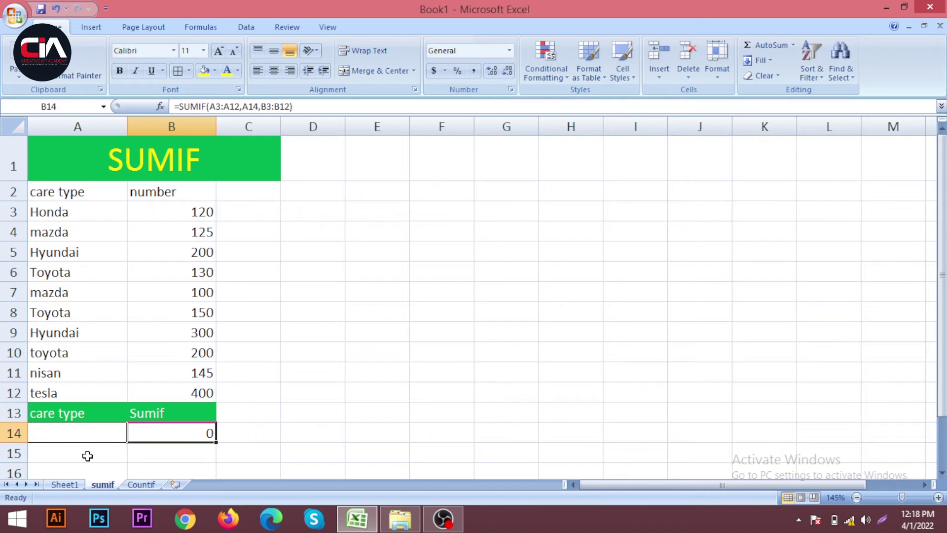
Enter nisan as the car type criterion in A14
left_click(82, 439)
left_click(140, 430)
left_click(96, 439)
left_click_drag(41, 215, 52, 393)
left_click(58, 442)
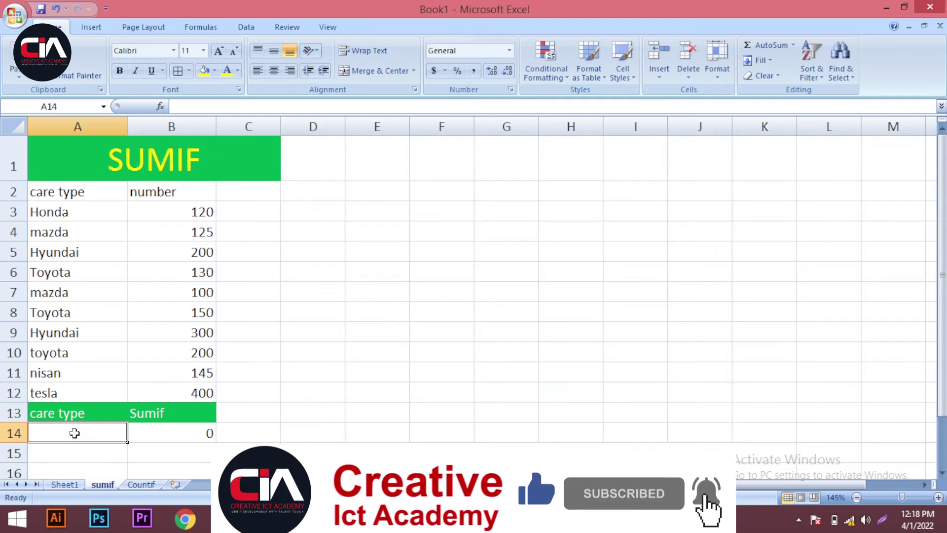
type("nisan")
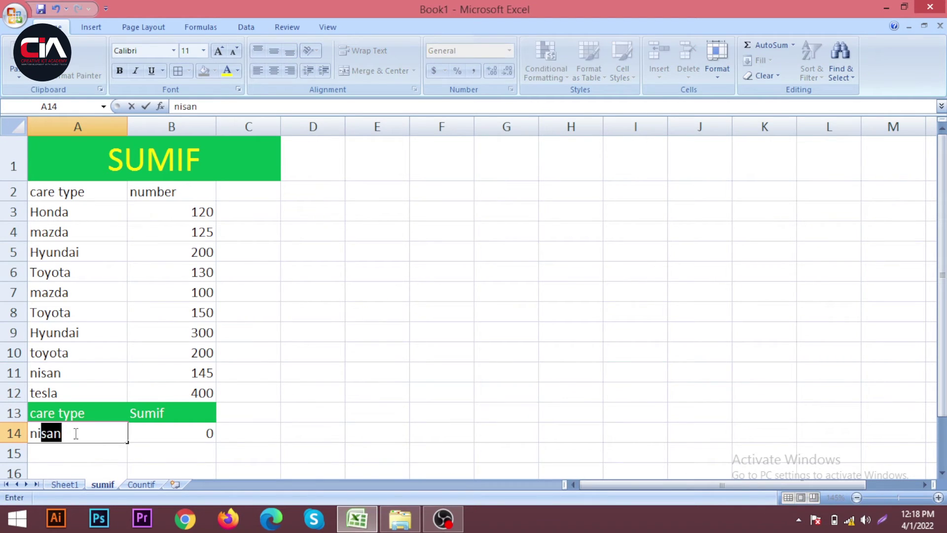
key("Return")
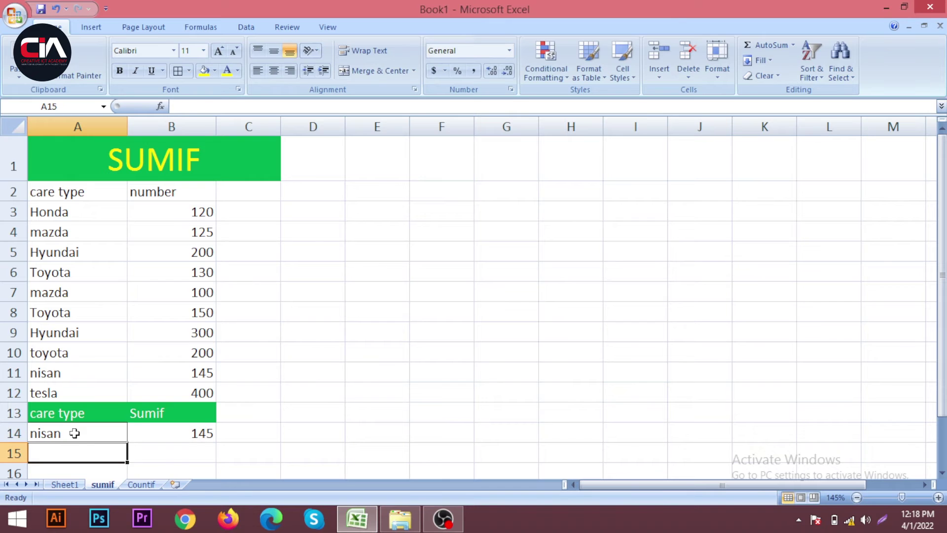
Replace the A14 criterion with tesla
left_click(189, 434)
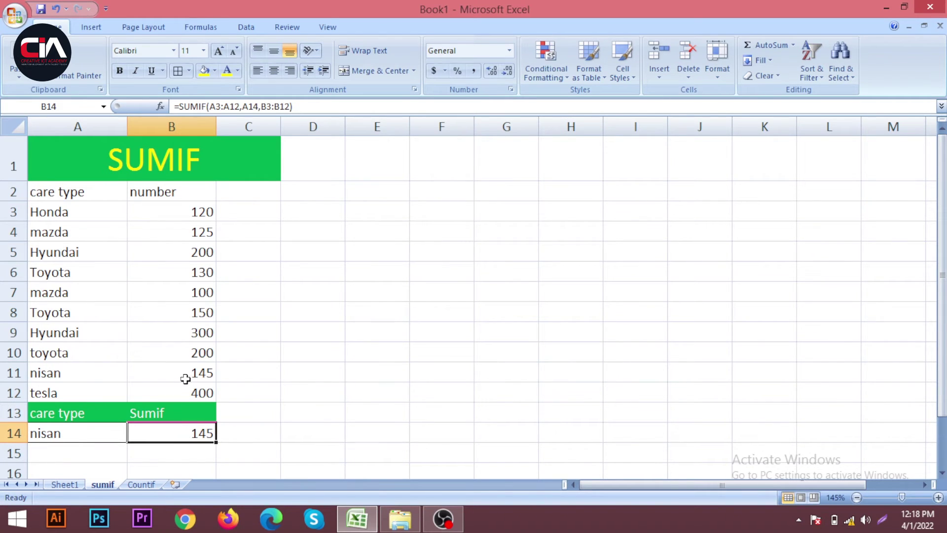
double_click(74, 433)
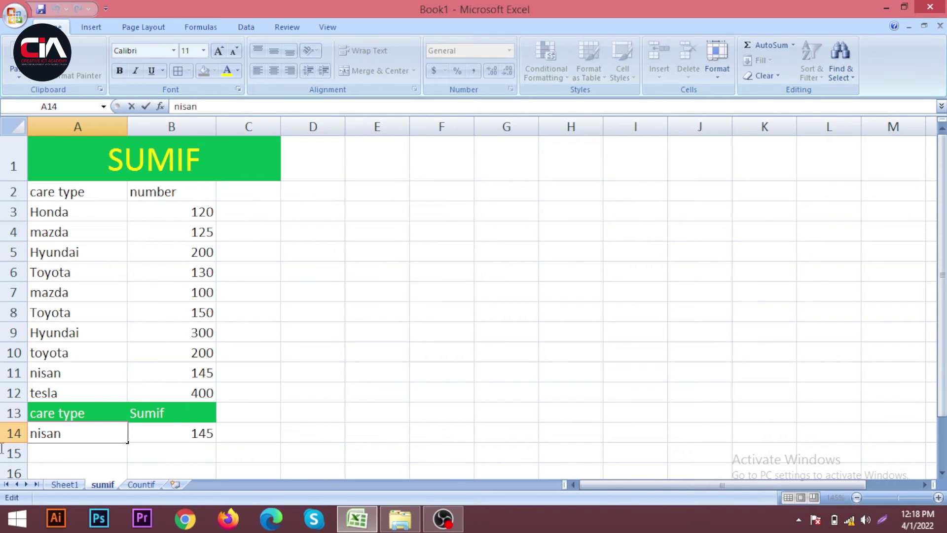
key("BackSpace")
key("BackSpace")
key("BackSpace")
type("tes")
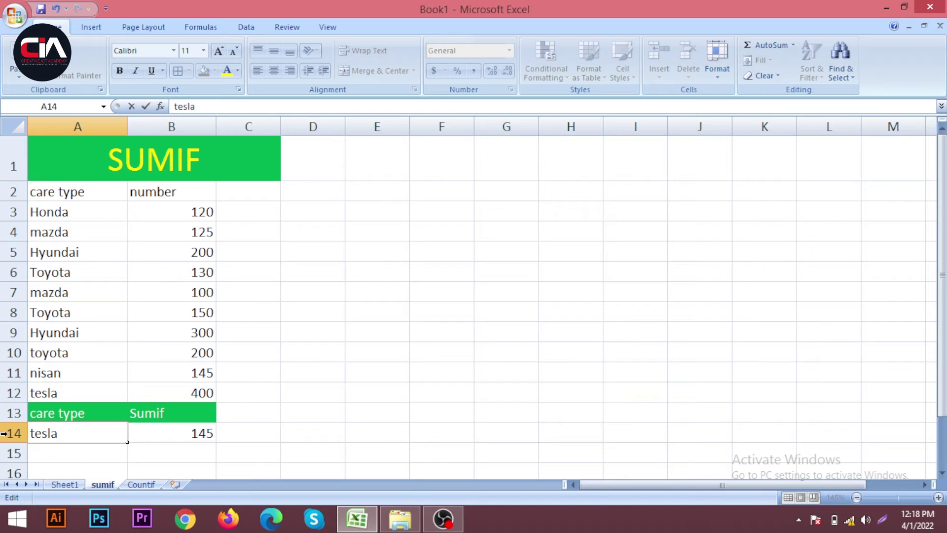
type("la")
key("Return")
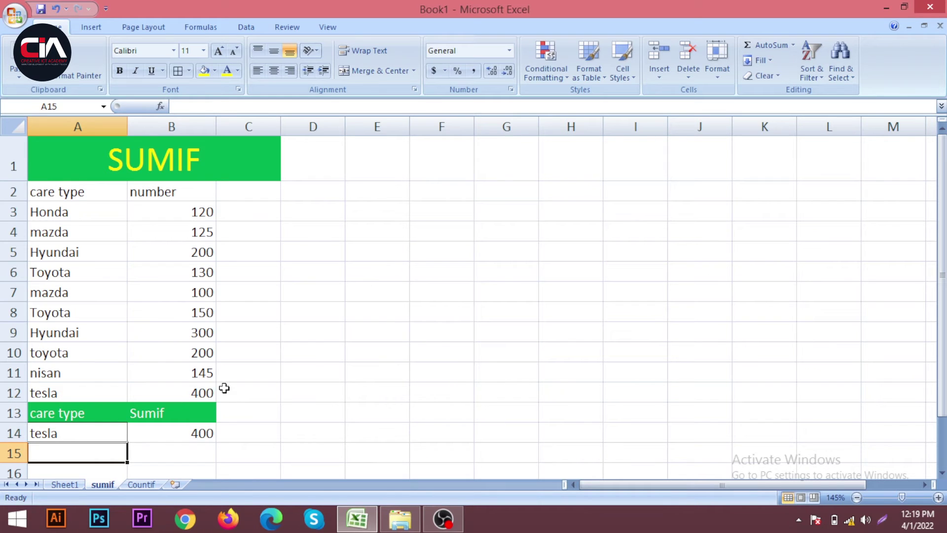
Change the criterion to Hyundai and verify B14 totals 500 from B5 and B9
left_click(81, 435)
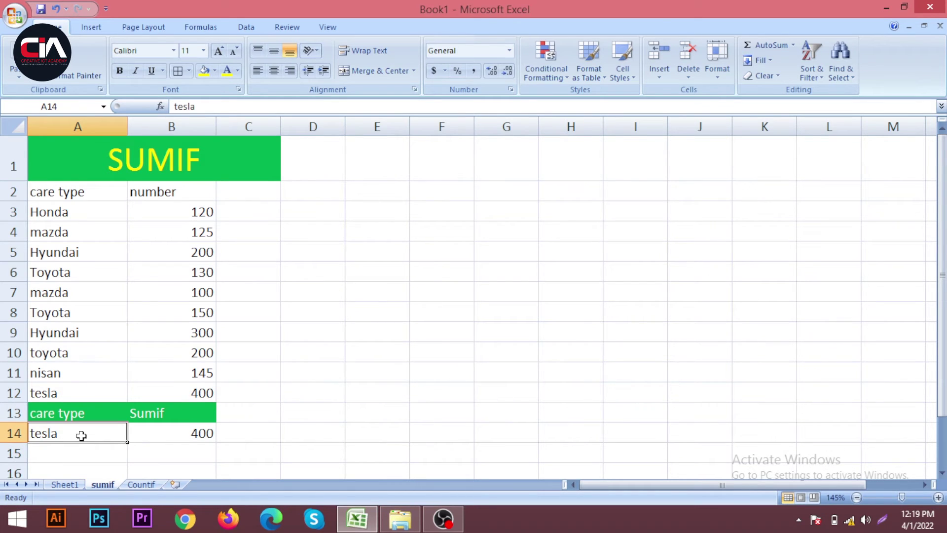
type("hyundai")
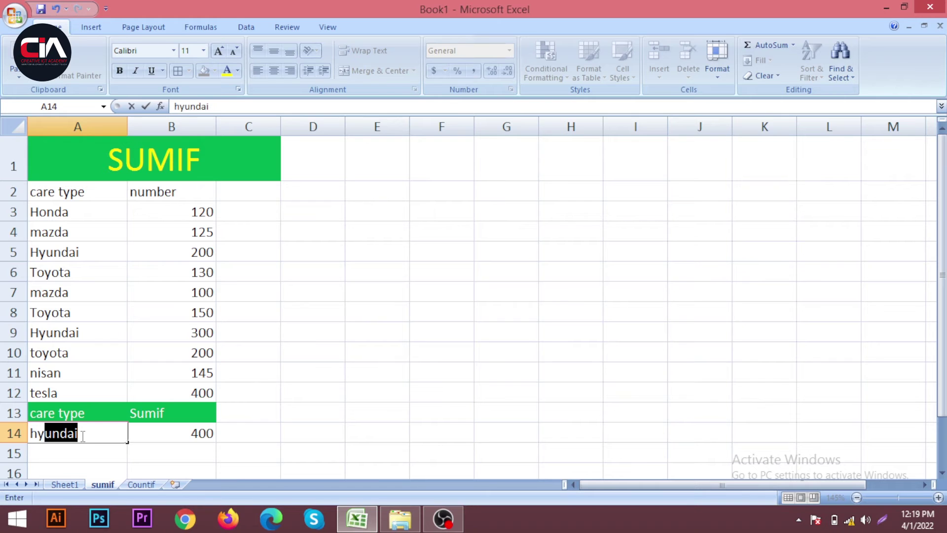
key("Return")
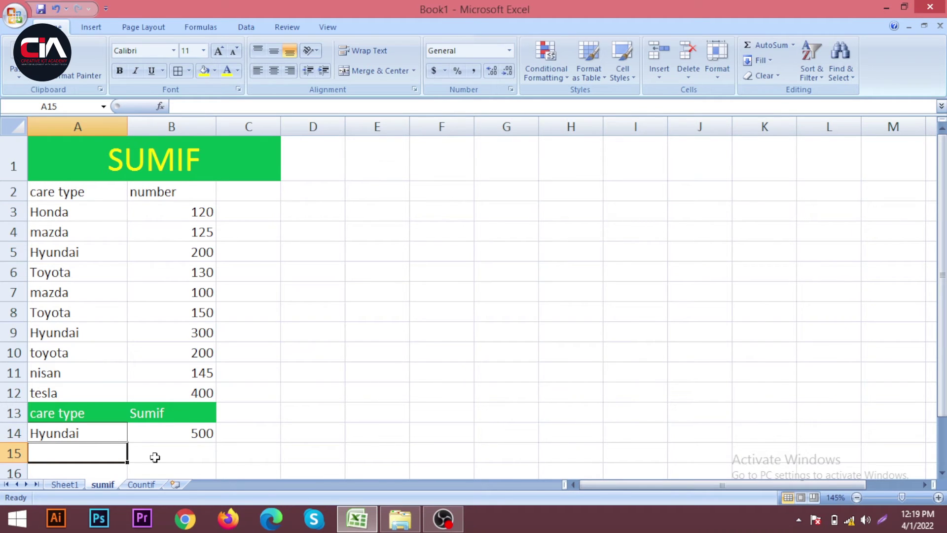
left_click(208, 434)
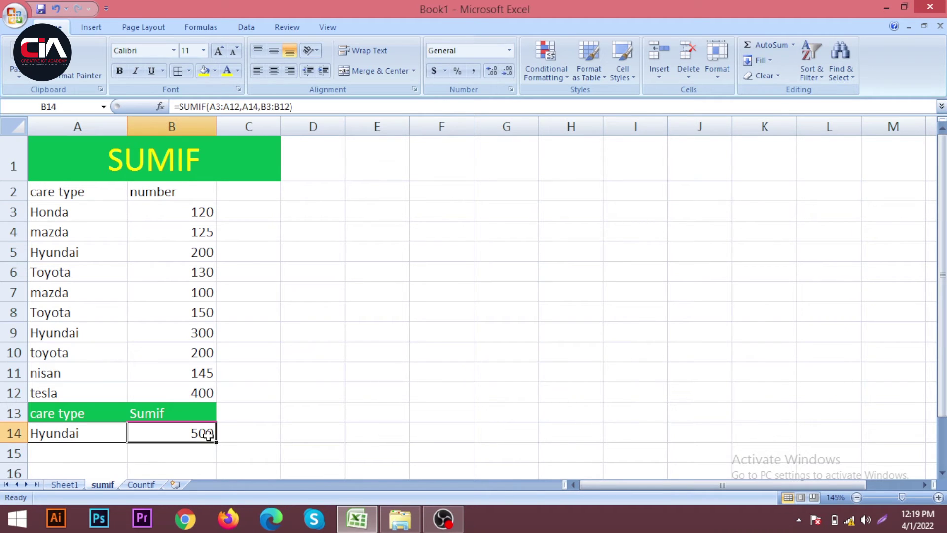
left_click(198, 334)
left_click(206, 256)
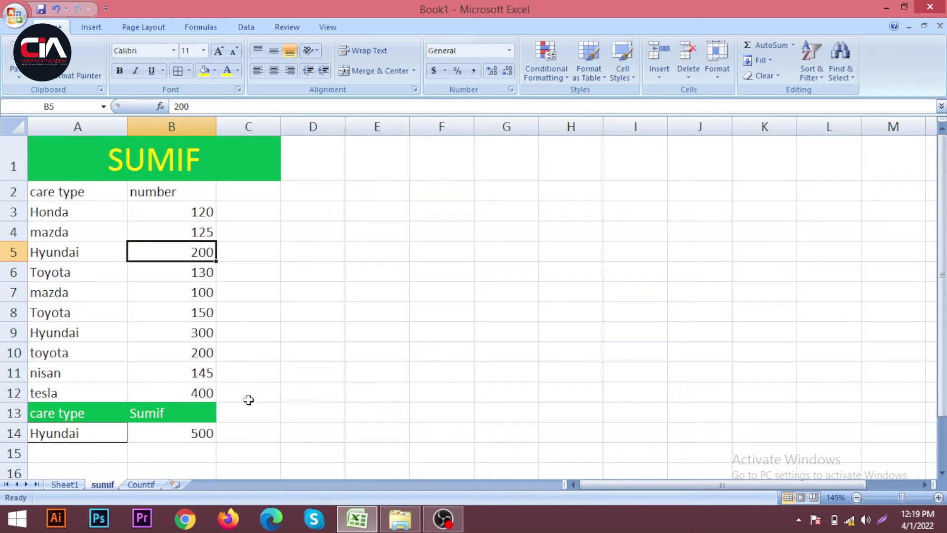
left_click(197, 433)
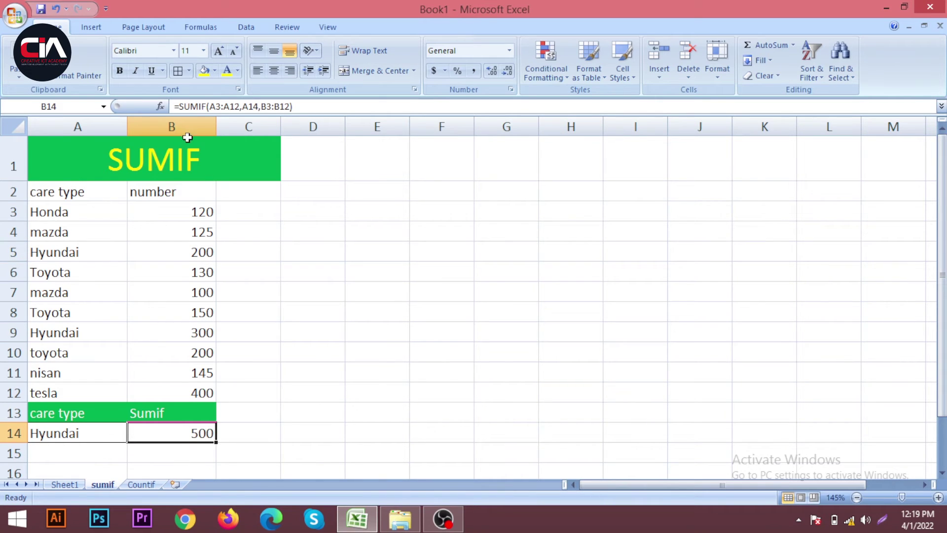
left_click(249, 428)
left_click_drag(34, 148, 193, 437)
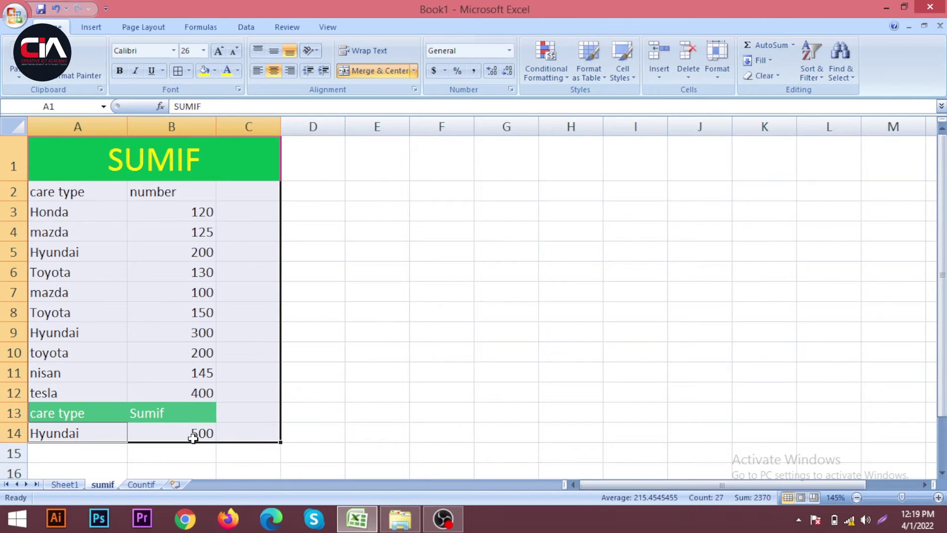
left_click(294, 408)
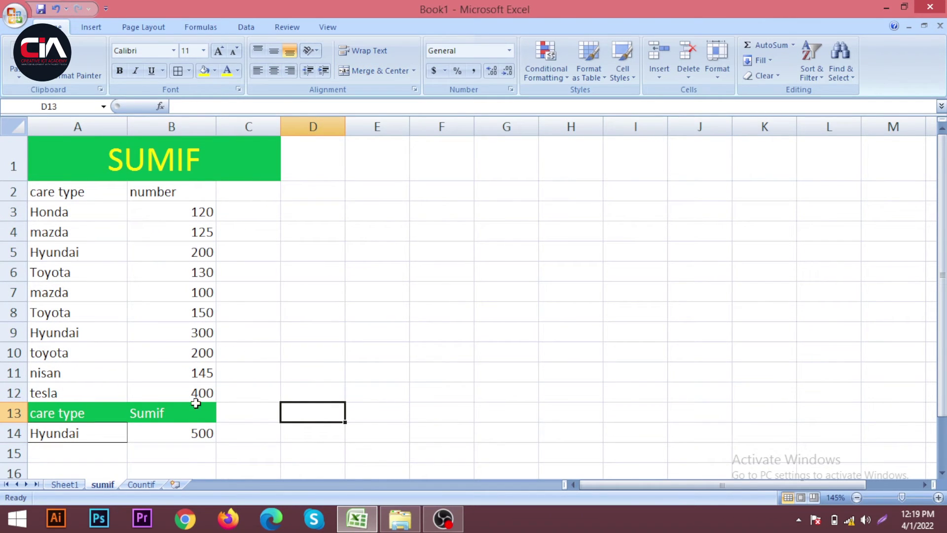
left_click(64, 485)
Review the Count values in K2:K11 on Sheet1 and select K12 below them
left_click(369, 191)
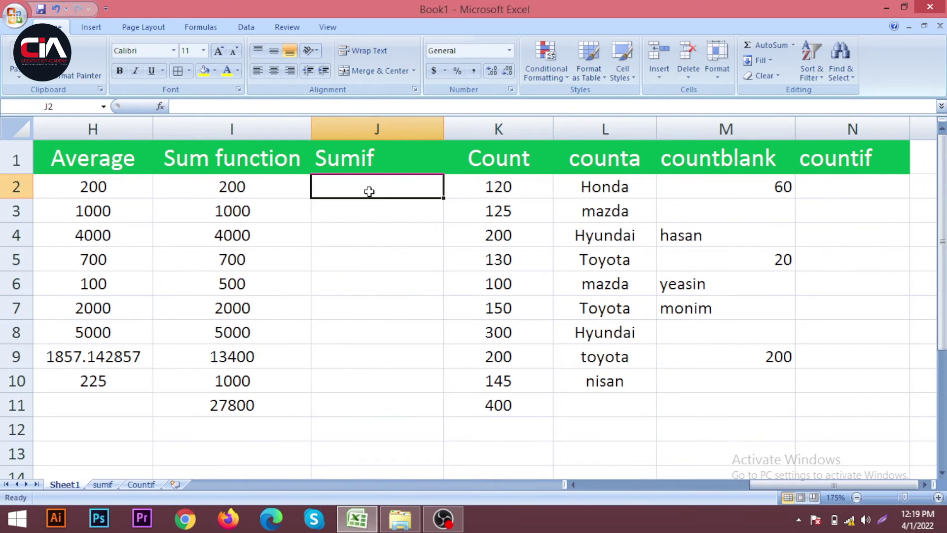
left_click(519, 181)
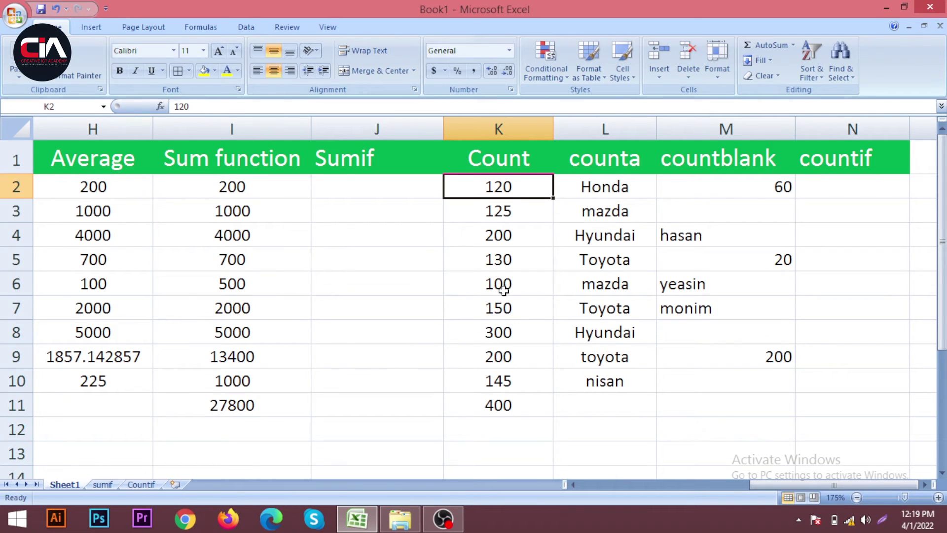
left_click(514, 202)
left_click(519, 191)
left_click(507, 407)
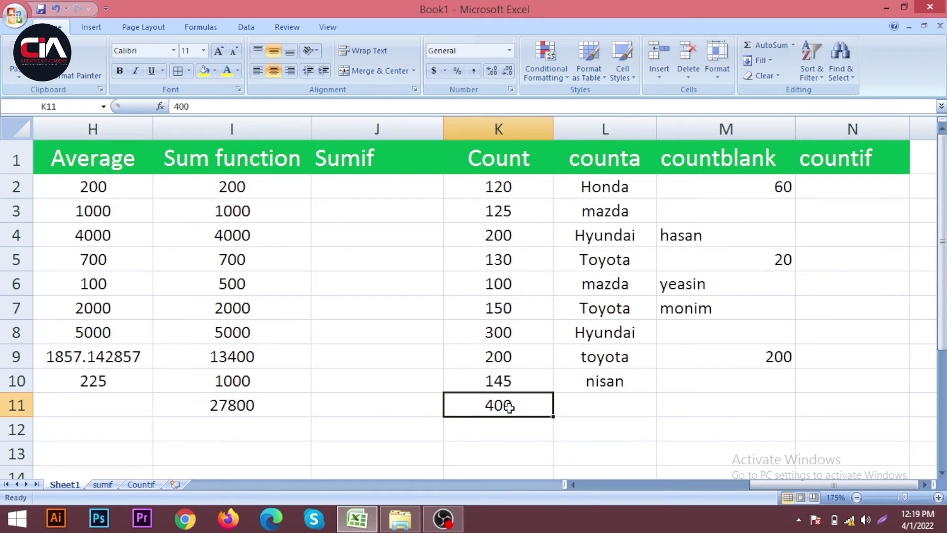
left_click_drag(505, 186, 520, 401)
left_click(514, 438)
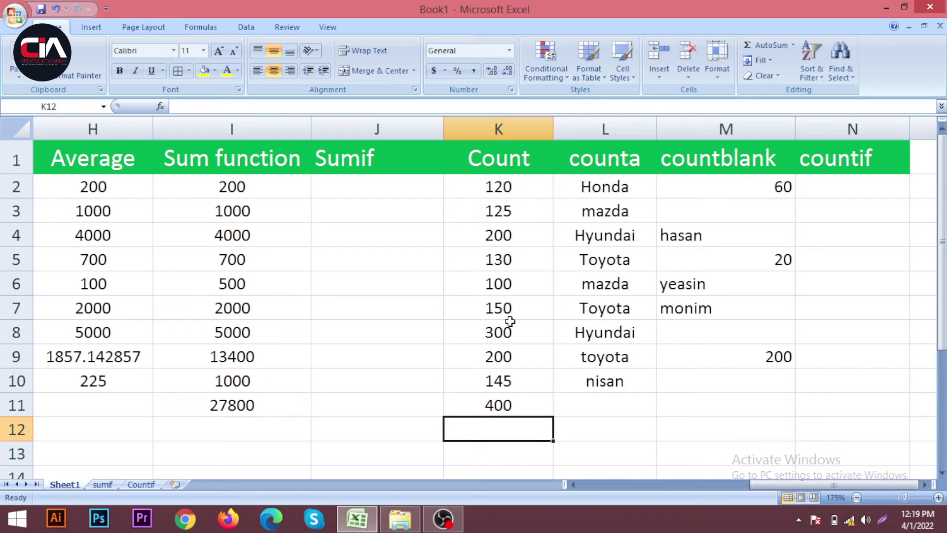
left_click_drag(515, 186, 521, 401)
left_click(494, 193)
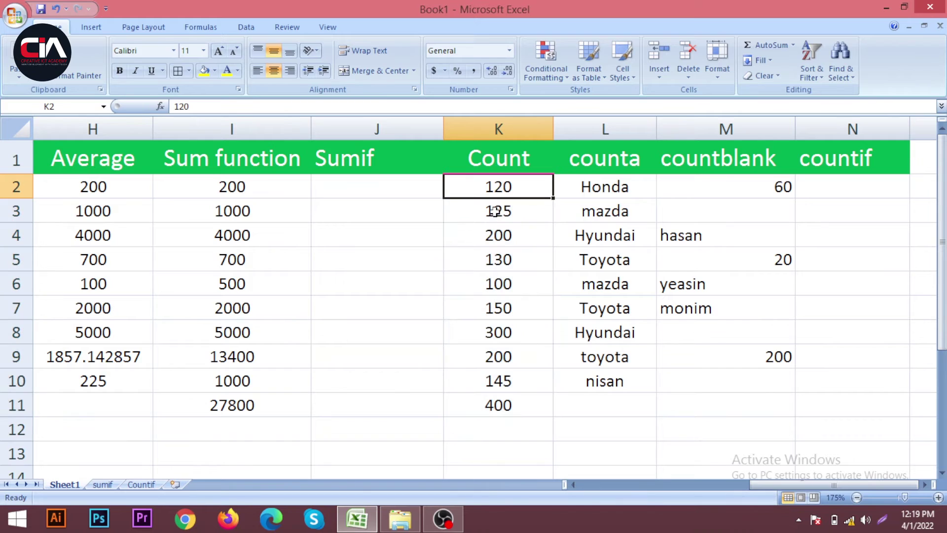
left_click(511, 429)
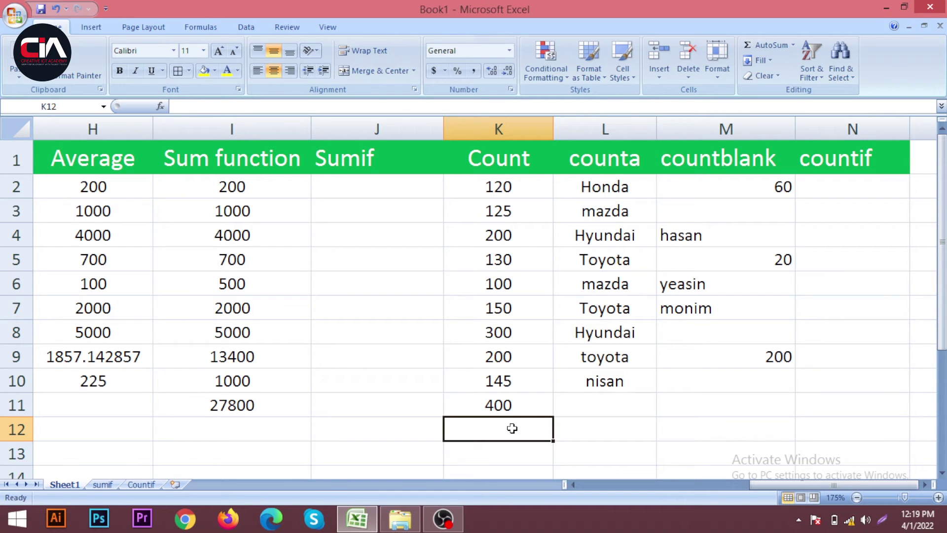
left_click(508, 452)
Enter =COUNT(K2:K11) in K12, returning 10
left_click(514, 429)
type("=")
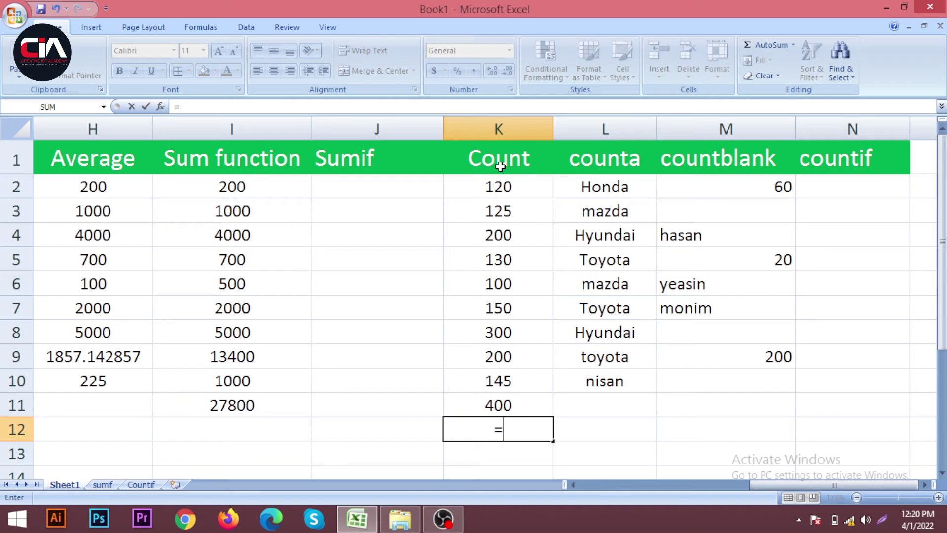
type("c")
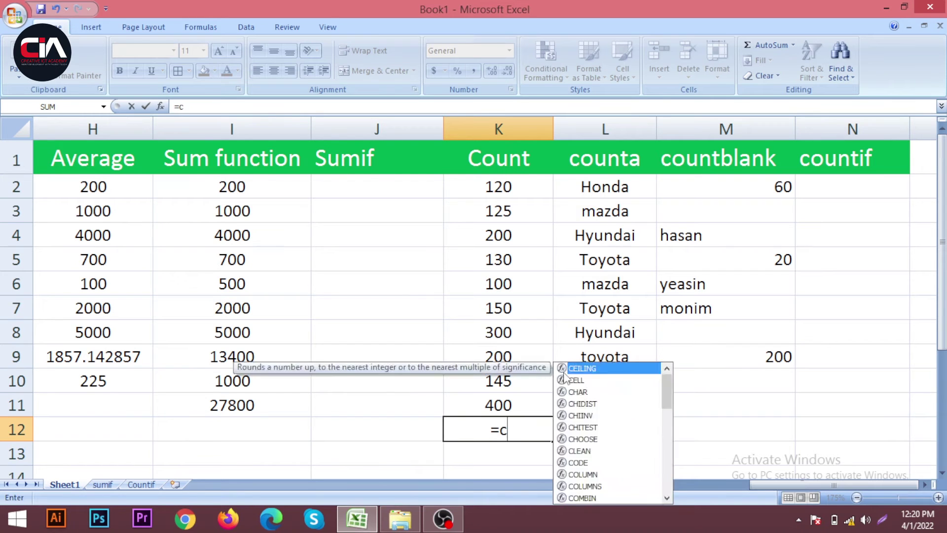
type("ount")
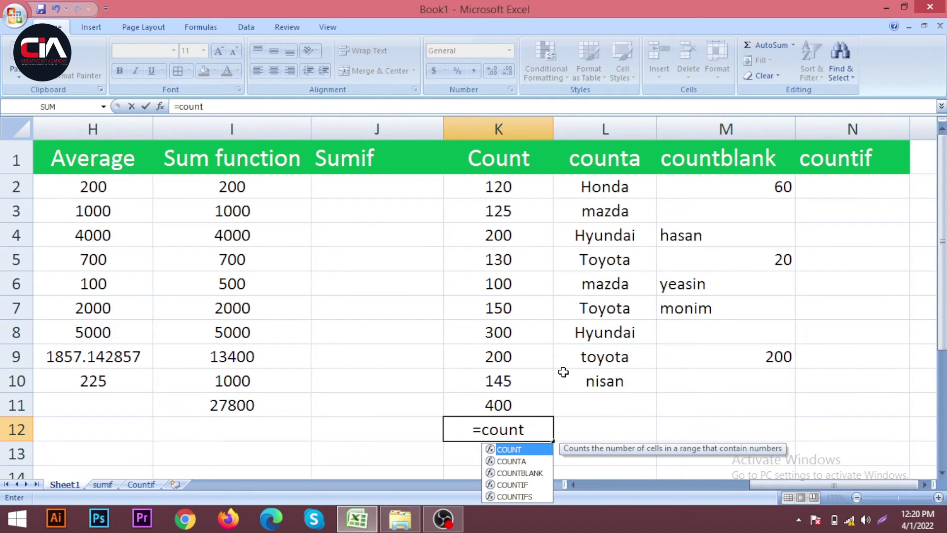
type("(")
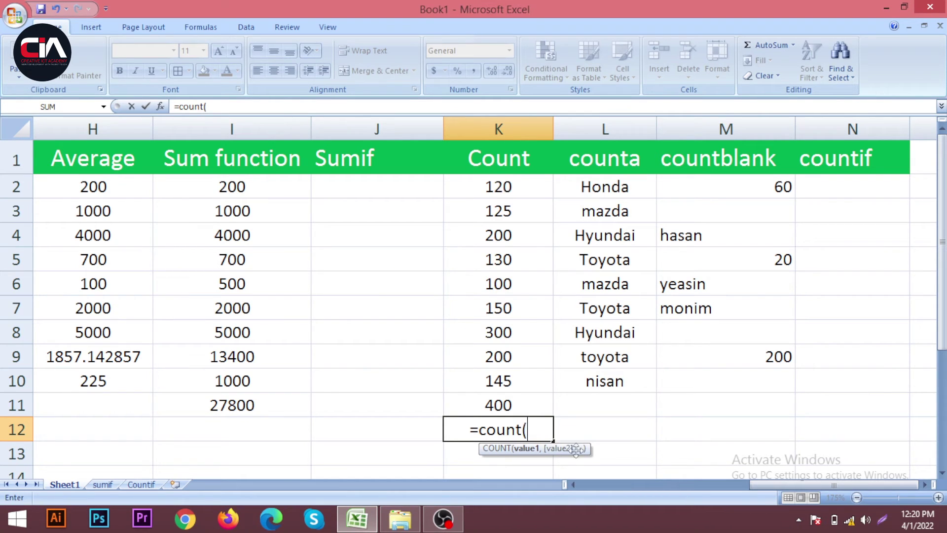
left_click(488, 191)
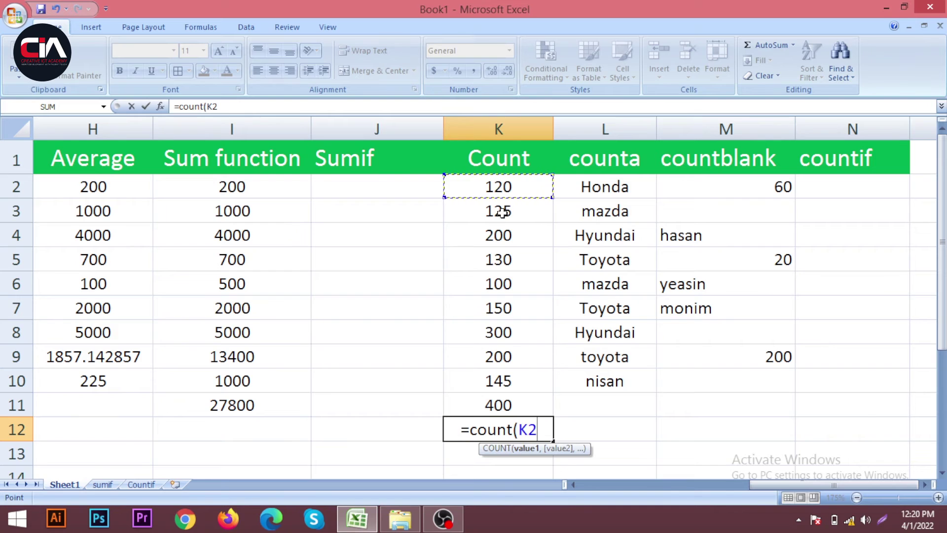
left_click_drag(511, 187, 531, 401)
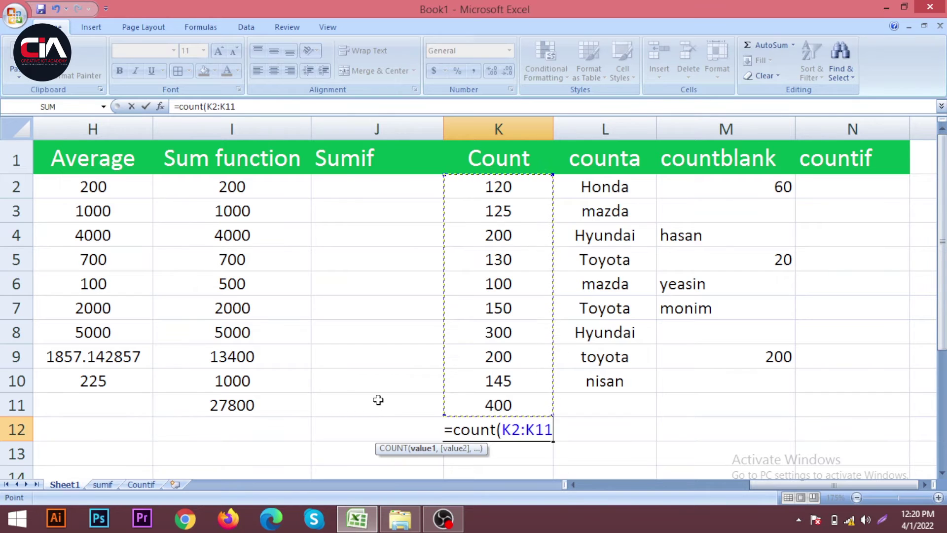
type(")")
key("Return")
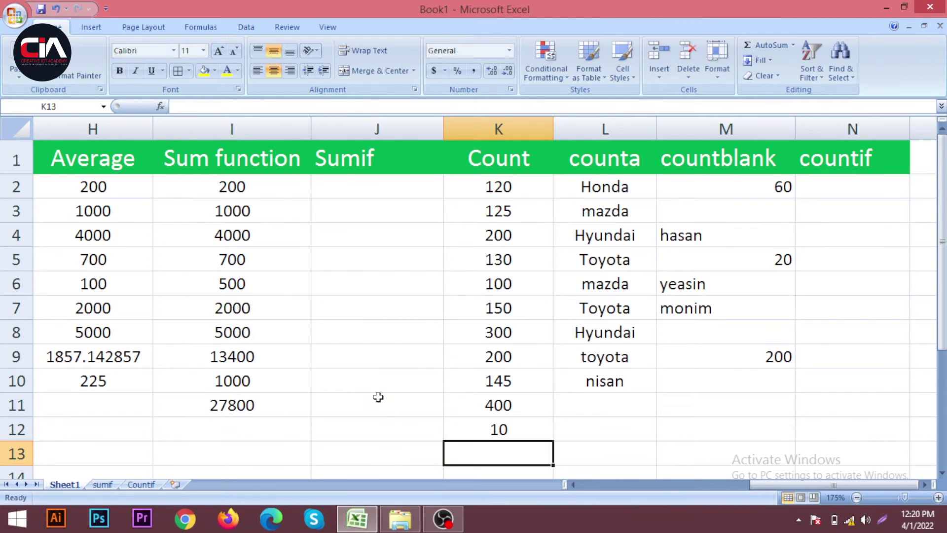
Delete the values in K8, K6 and K3, watching the COUNT result drop to 7
left_click(497, 425)
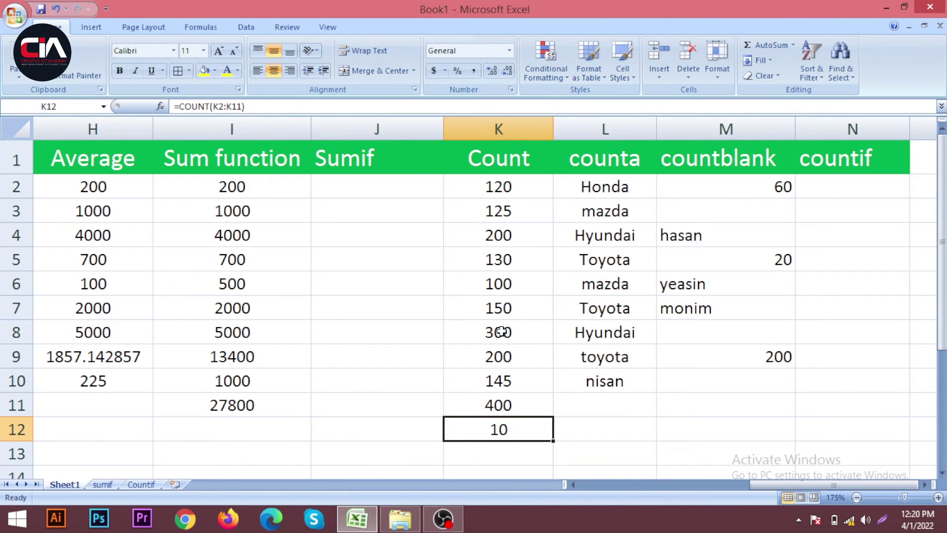
left_click(501, 332)
key("Delete")
left_click(569, 449)
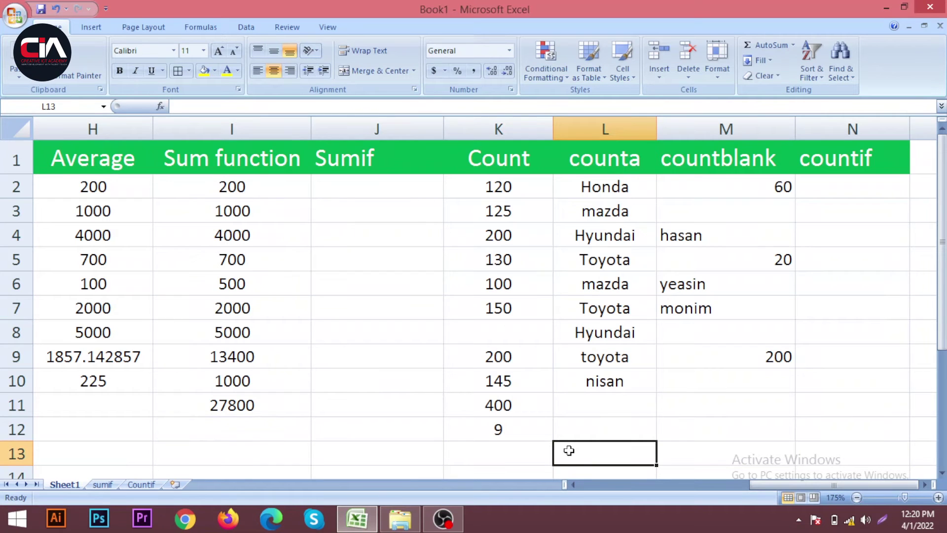
left_click(494, 284)
key("Delete")
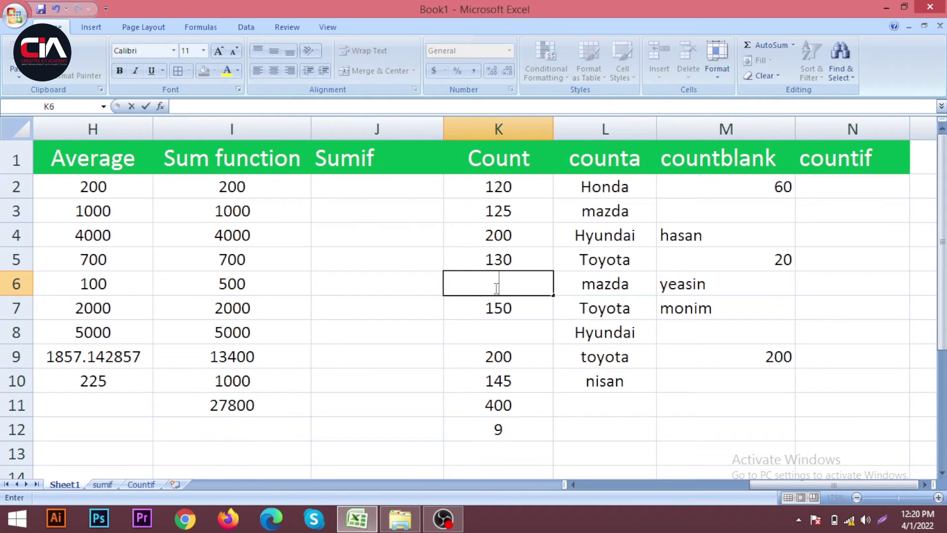
left_click(629, 451)
left_click(501, 210)
key("Delete")
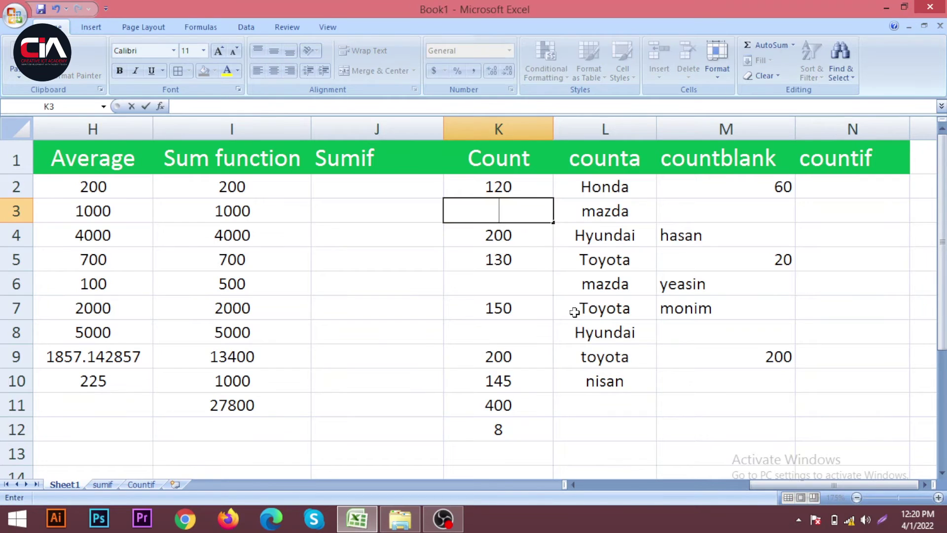
left_click(581, 408)
left_click(527, 337)
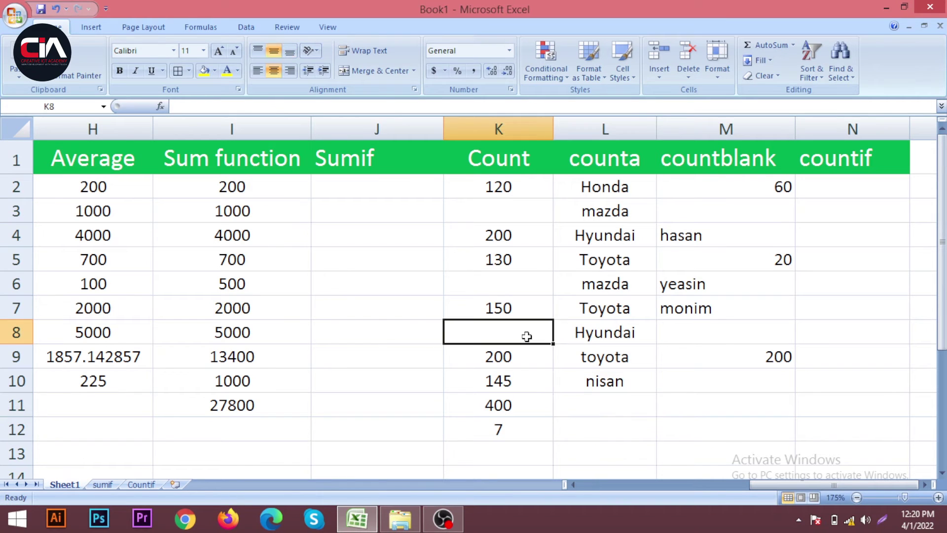
left_click(512, 422)
left_click_drag(516, 192, 532, 428)
left_click(577, 431)
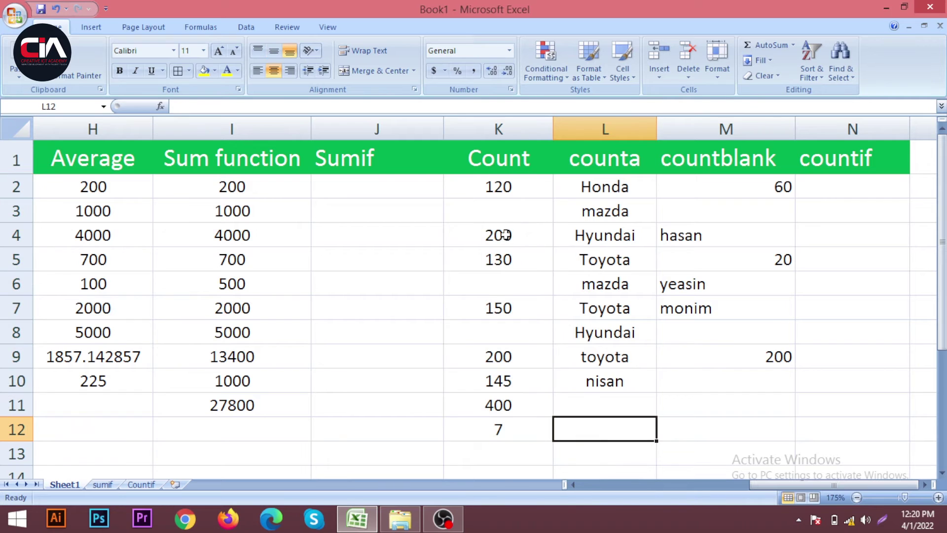
Enter the text a in K3 and v in K8
left_click(503, 206)
type("a")
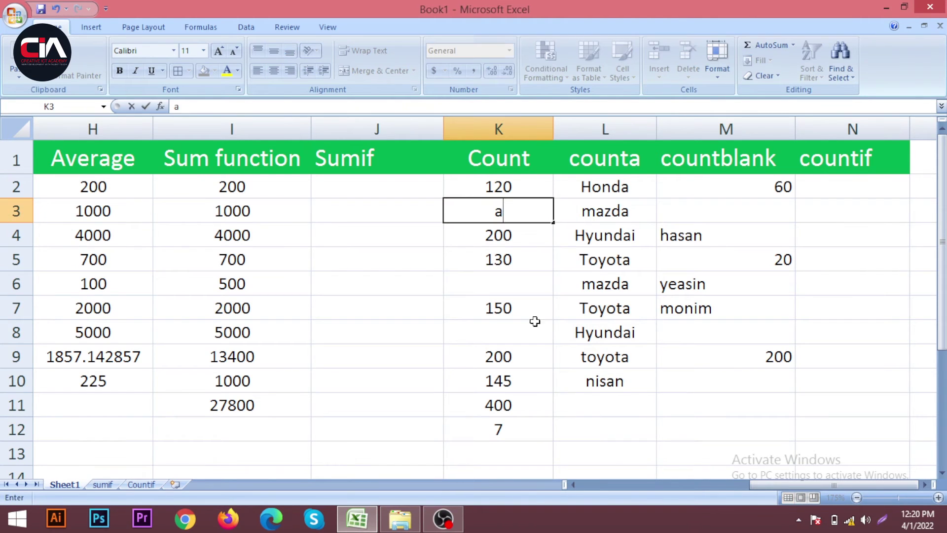
left_click(549, 402)
left_click(505, 330)
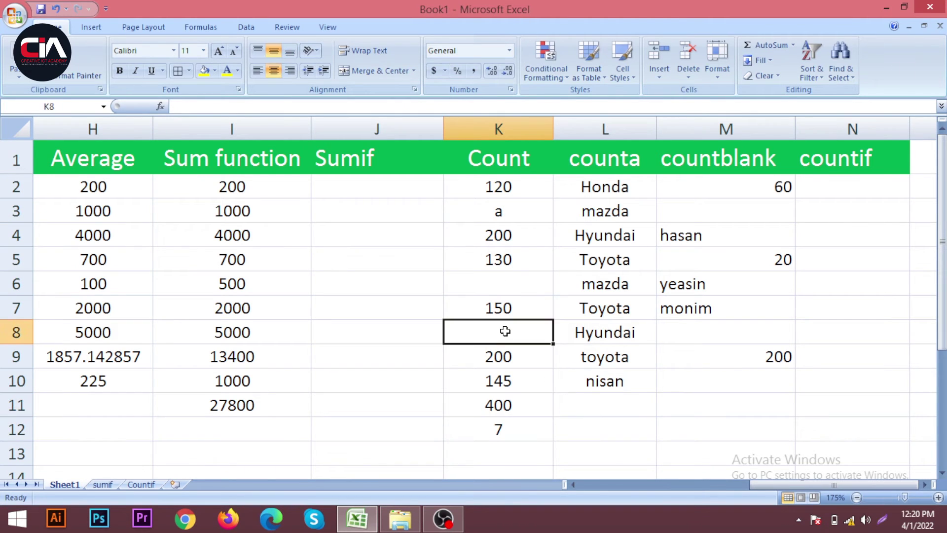
type("v")
left_click(562, 425)
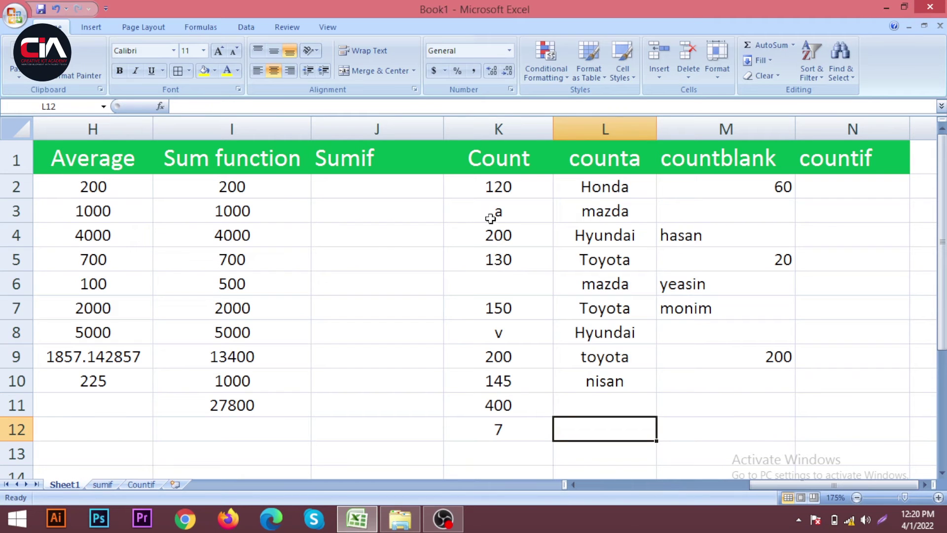
Review the text in K3 and K8, the empty K6, and the COUNT result in K12
left_click(491, 217)
left_click(500, 331)
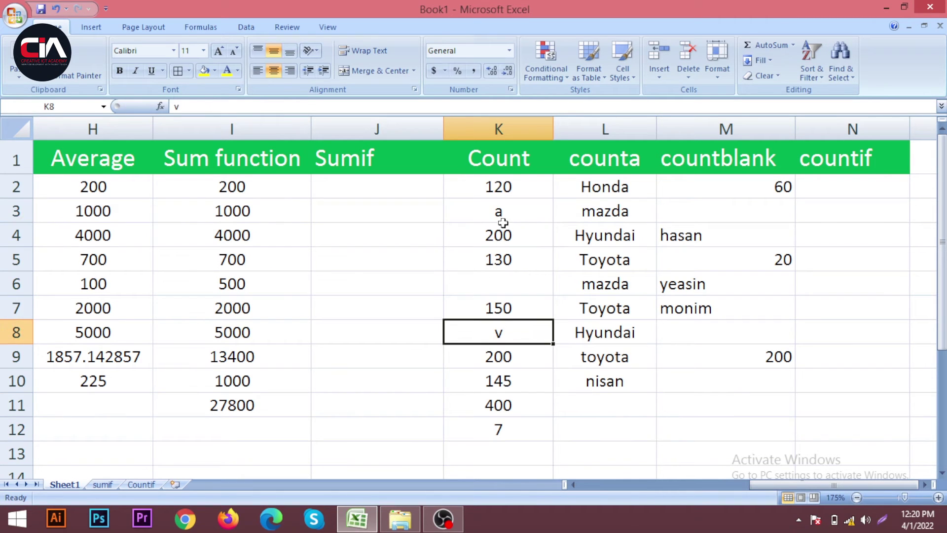
left_click(506, 211, "shift")
left_click(528, 281)
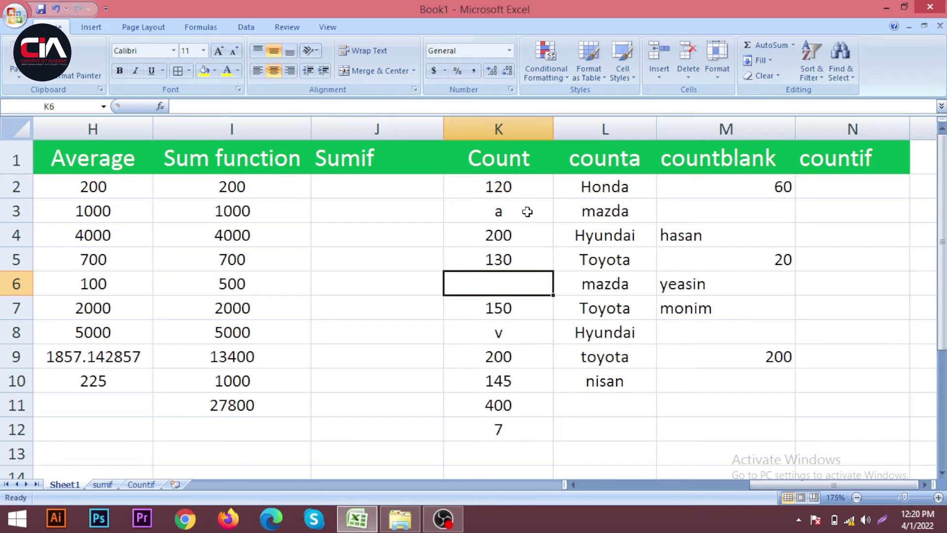
left_click(527, 212)
left_click(510, 334)
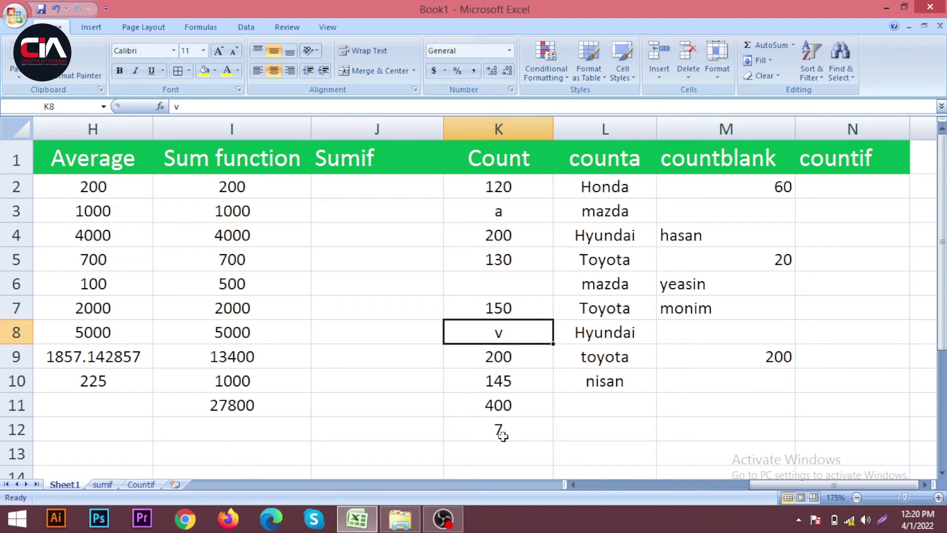
left_click(503, 427)
left_click(513, 331)
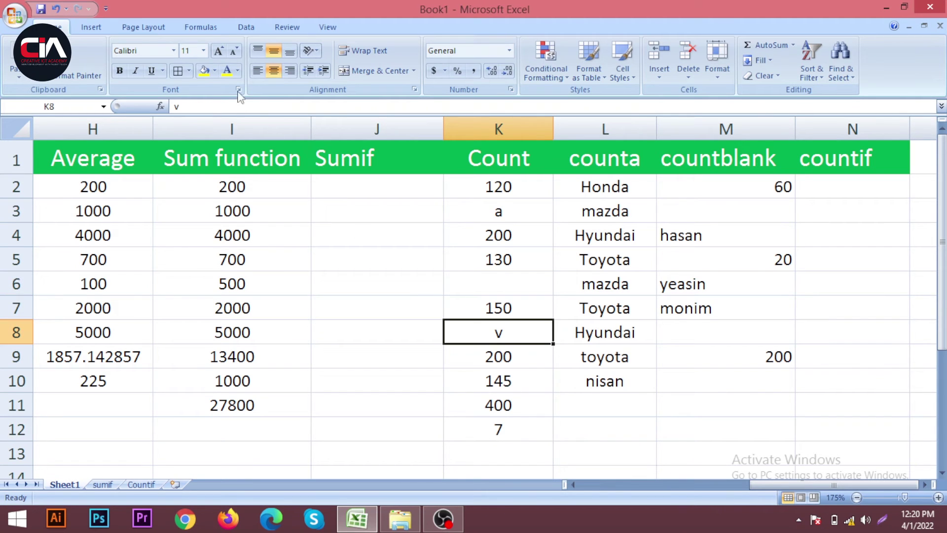
Fill K8 and K3 with yellow and confirm the COUNT in K12 stays at 7
left_click(204, 71)
left_click(499, 219)
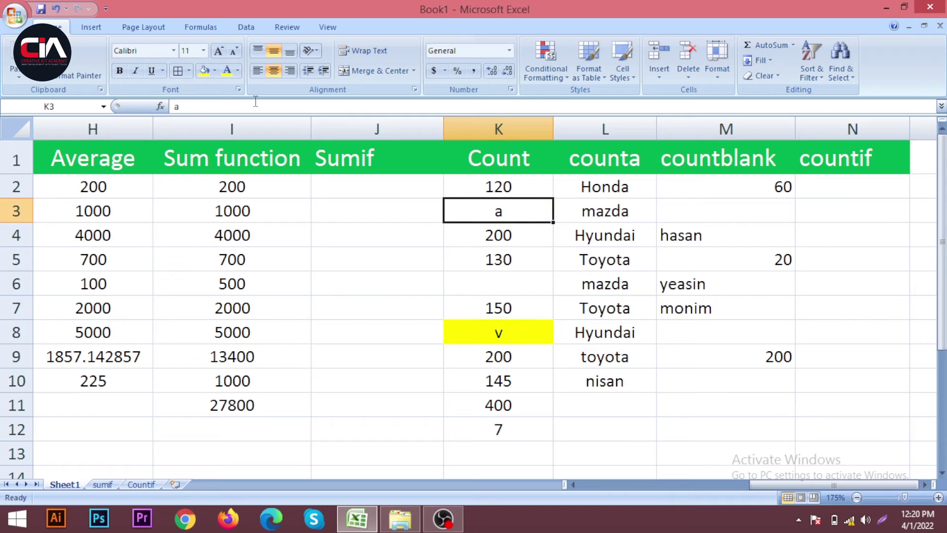
left_click(204, 70)
left_click(543, 312)
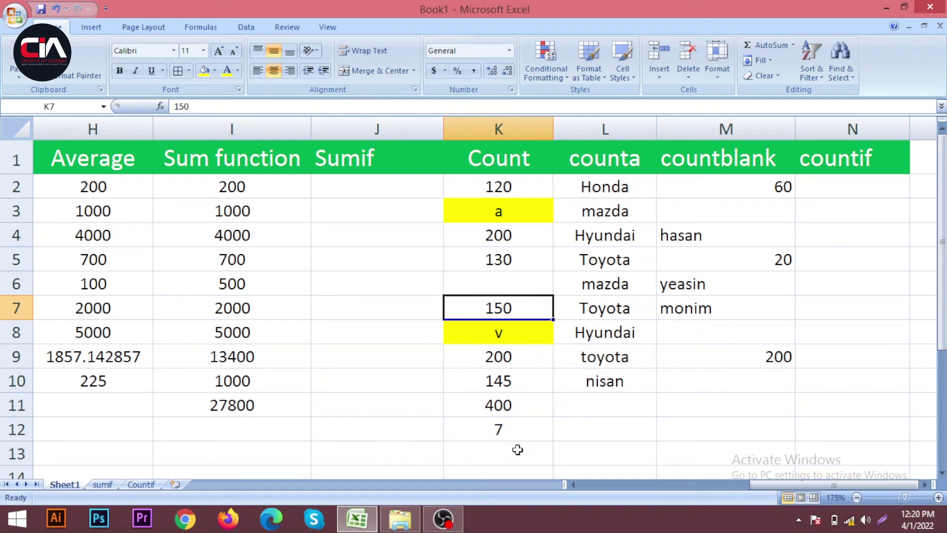
left_click(509, 427)
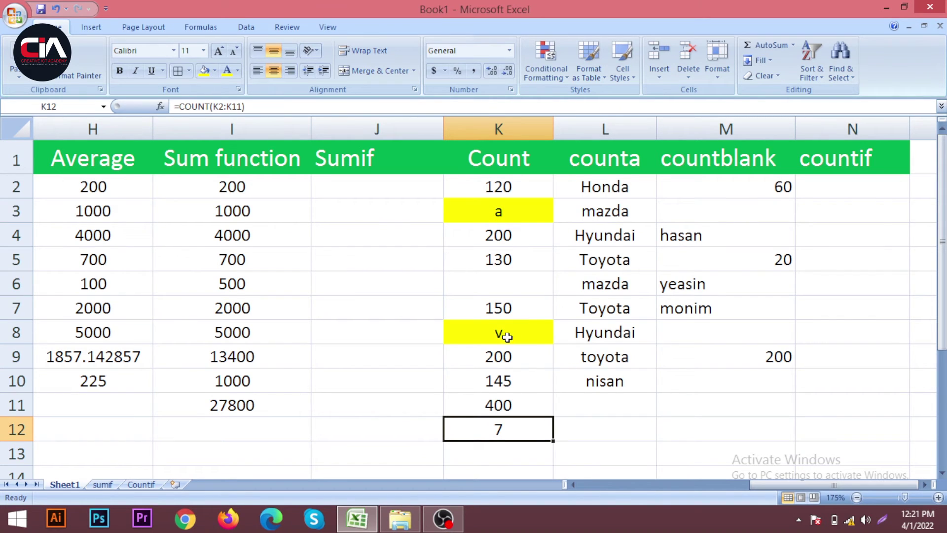
left_click(589, 427)
left_click(531, 434)
Select the car names in column L and pick L11 for the result
left_click(624, 410)
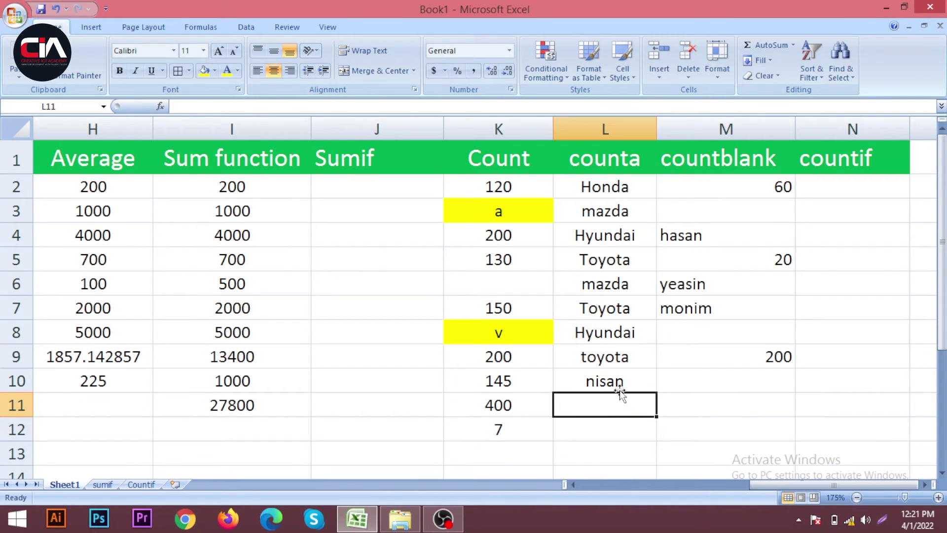
left_click_drag(605, 192, 622, 386)
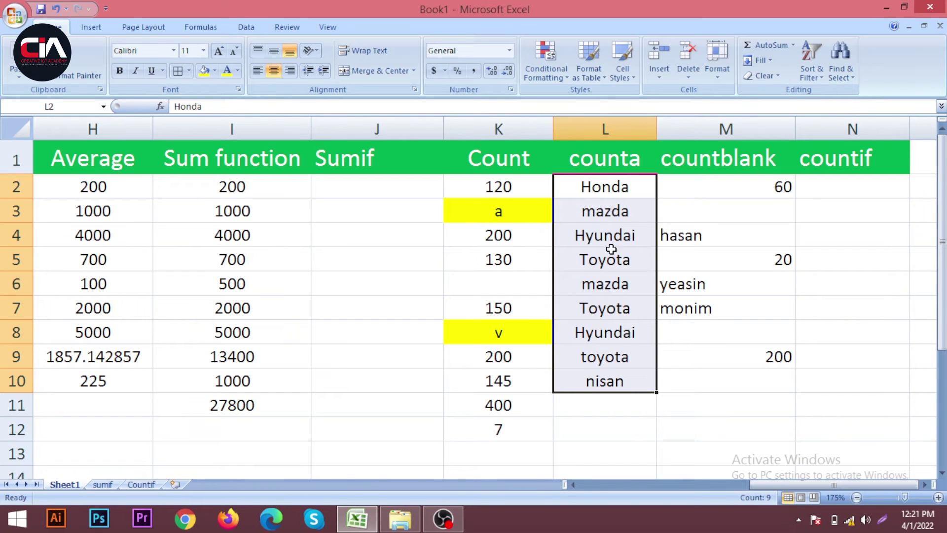
left_click(636, 399)
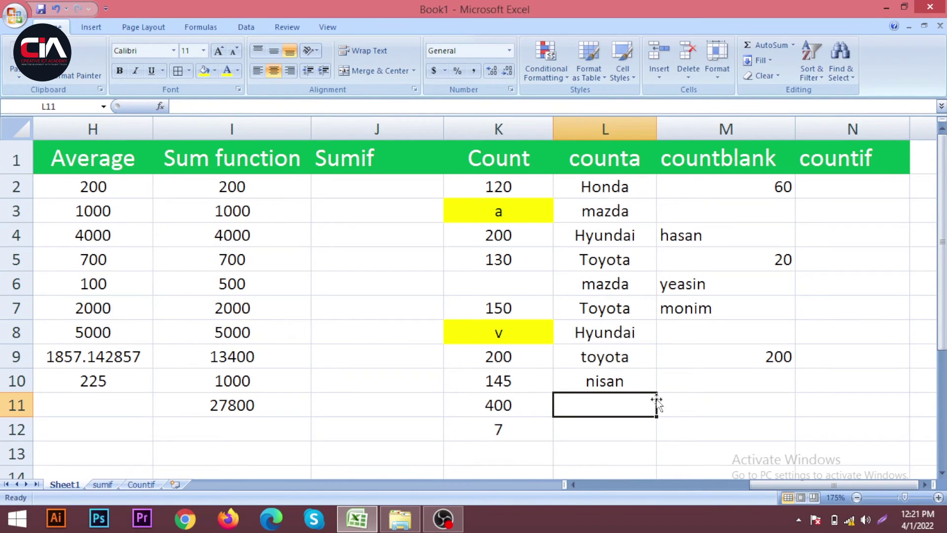
left_click(692, 399)
left_click_drag(585, 187, 594, 383)
left_click(596, 406)
left_click(610, 423)
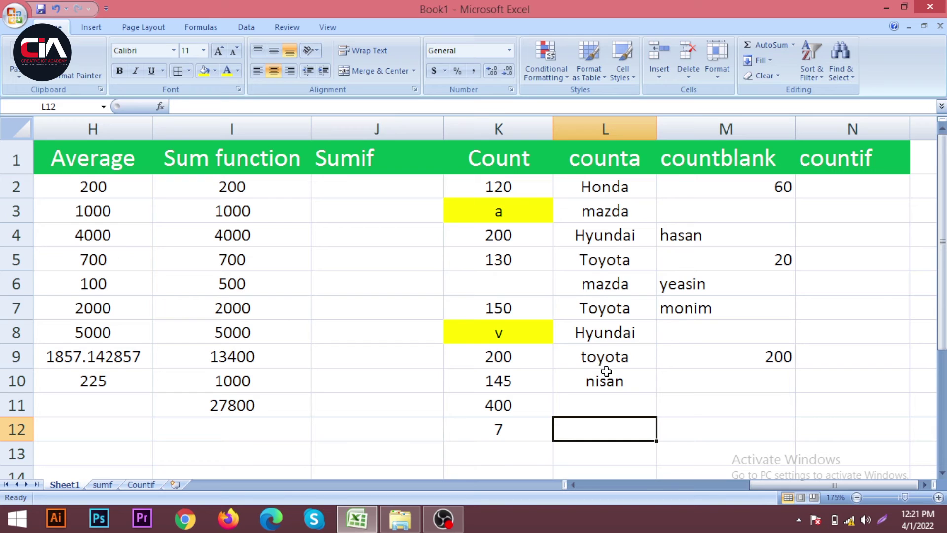
Enter =COUNTA(L2:L10) in L11, returning 9
left_click(595, 411)
type("=")
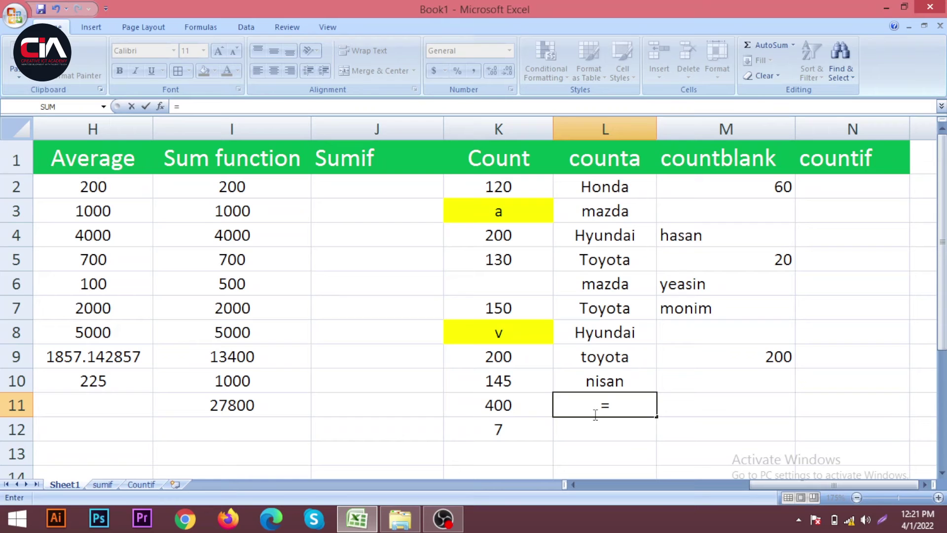
type("coun")
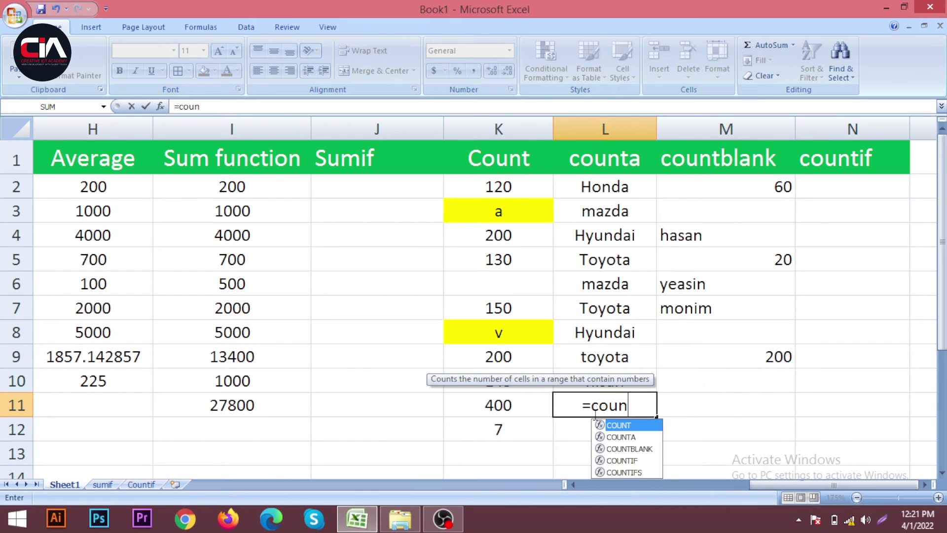
type("ta")
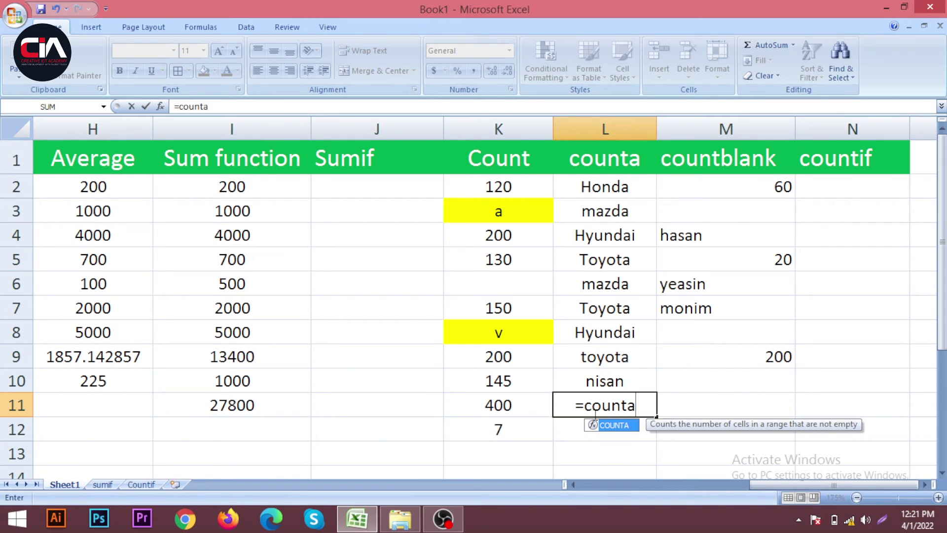
type("(")
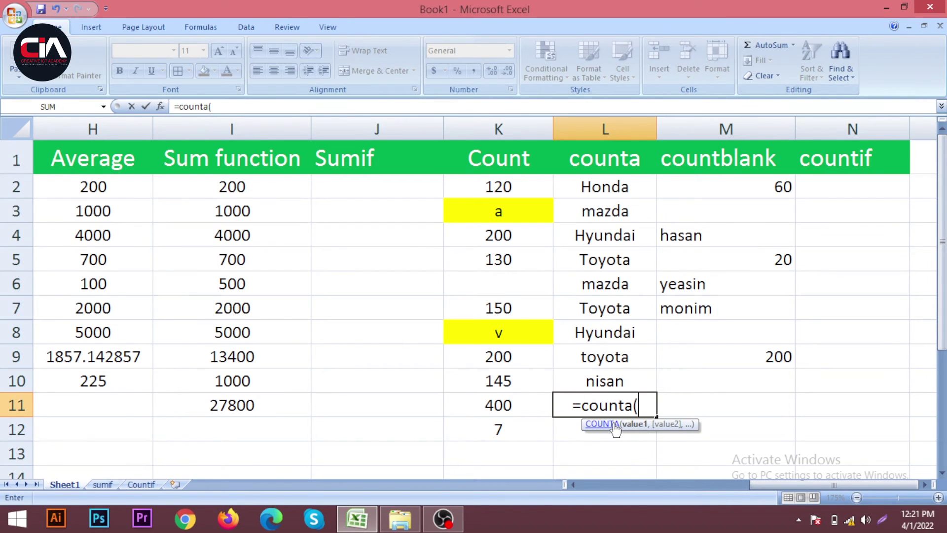
left_click(616, 186)
left_click_drag(616, 186, 616, 381)
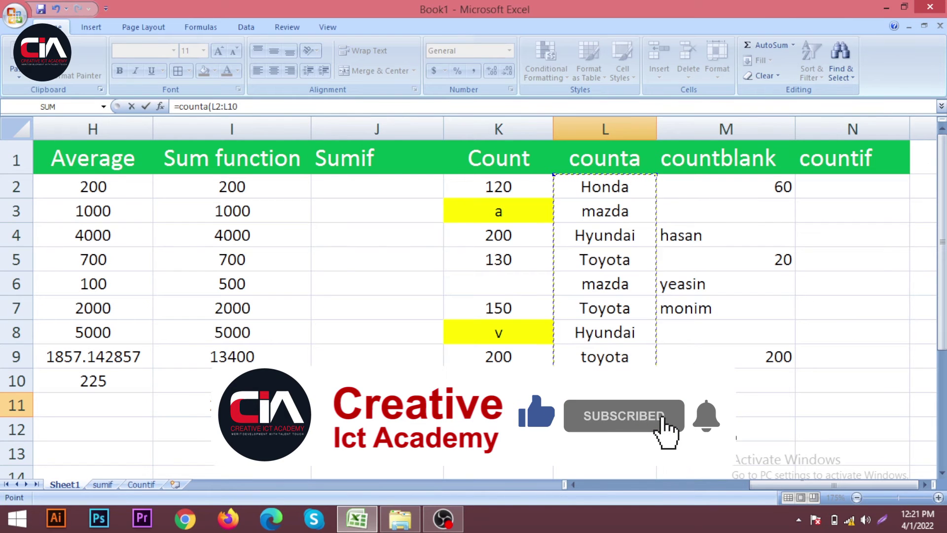
type(")")
key("Return")
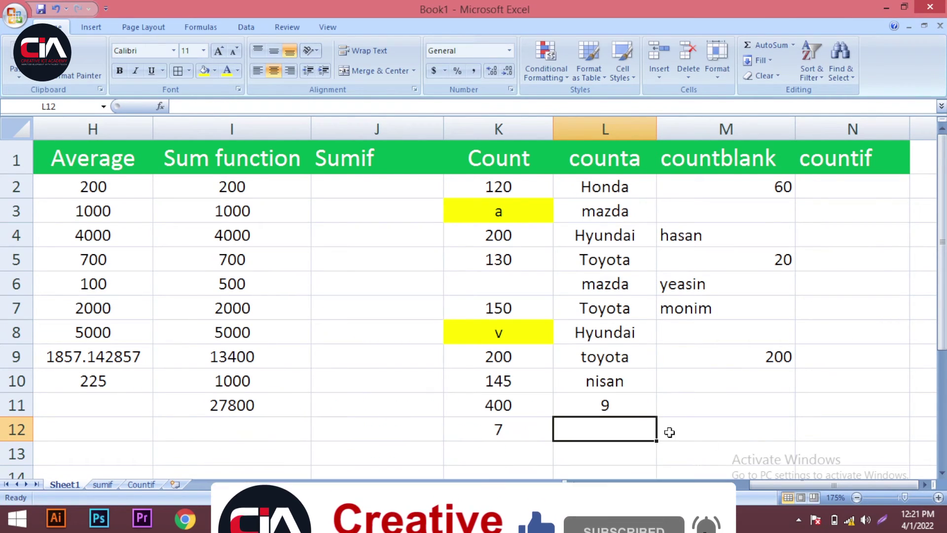
left_click(619, 405)
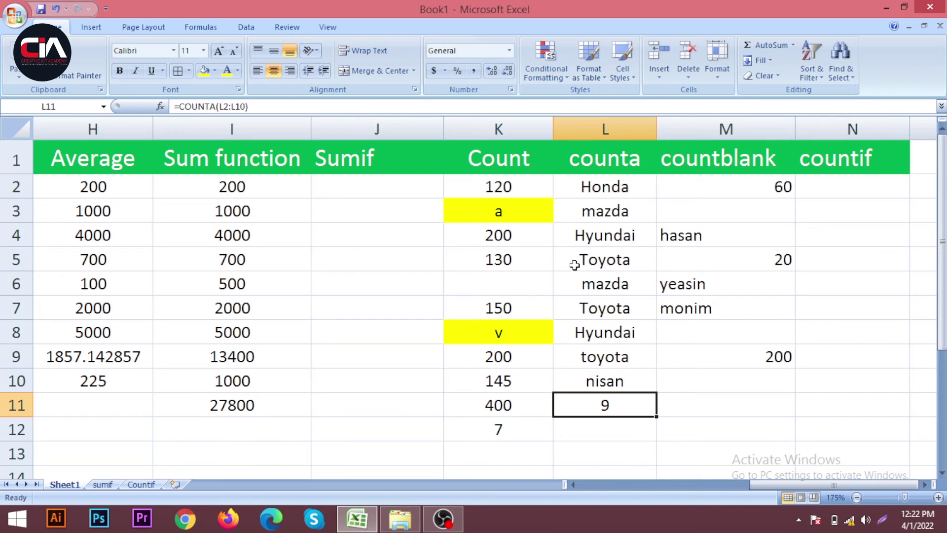
left_click(604, 261)
type("1")
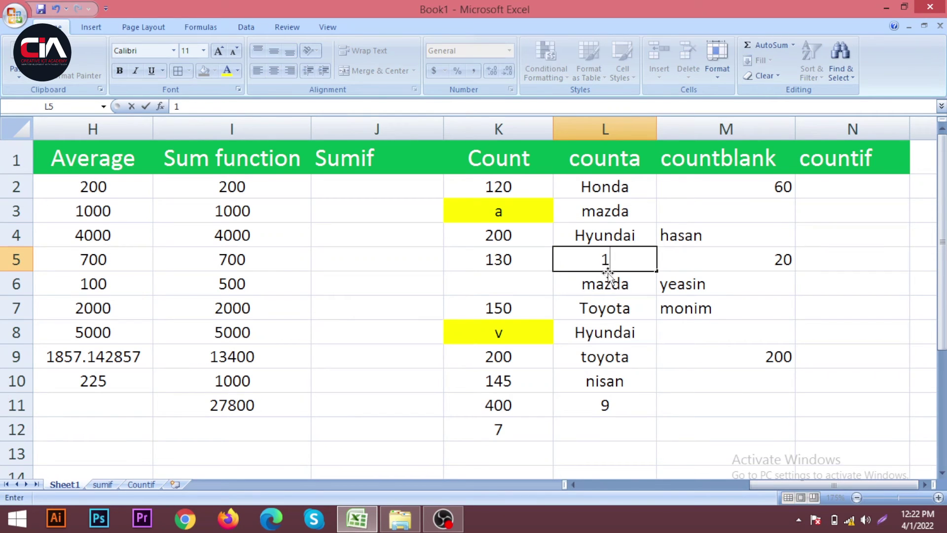
left_click(730, 428)
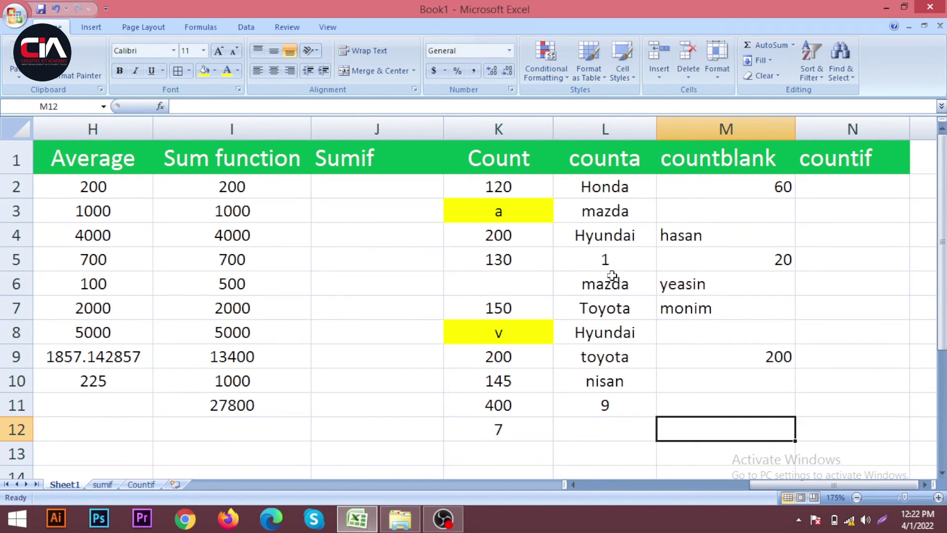
left_click(601, 255)
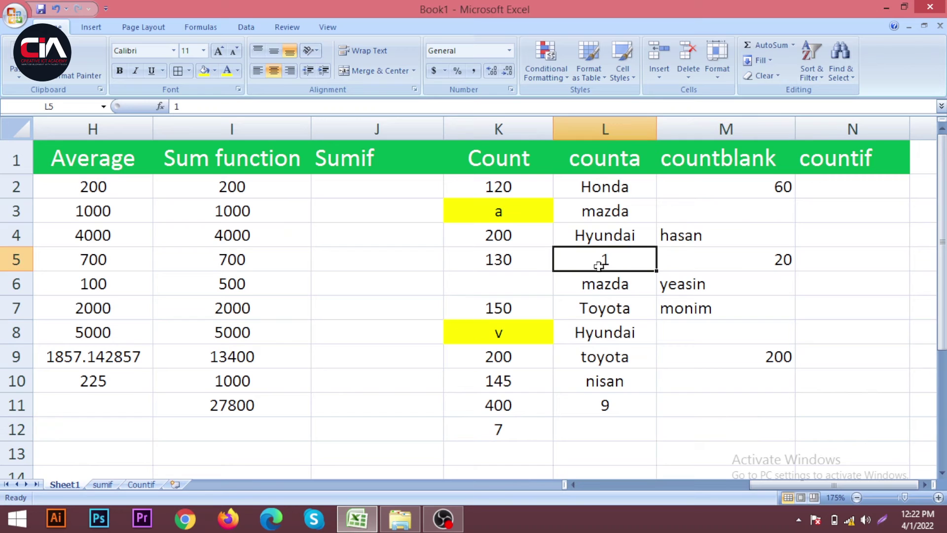
left_click(606, 218)
type("2")
left_click(647, 425)
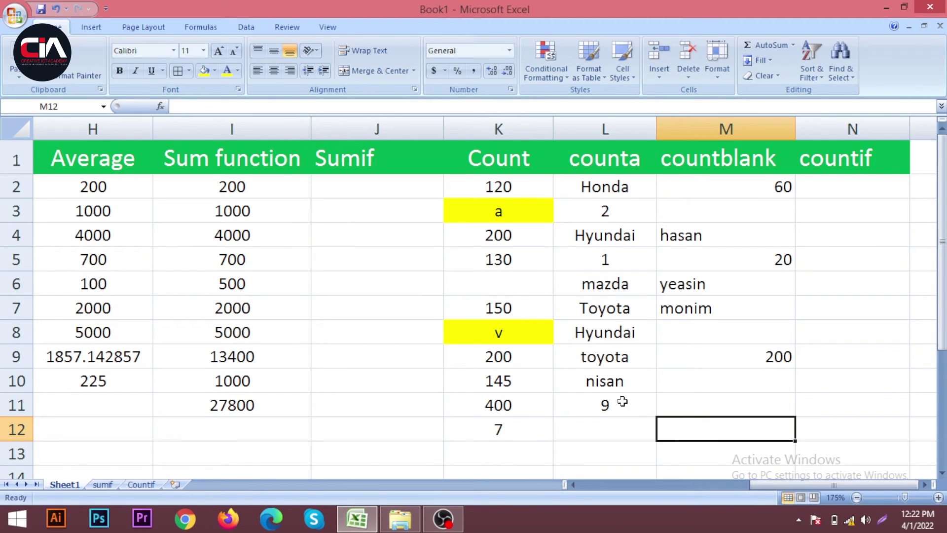
left_click(615, 360)
type("r")
left_click(668, 448)
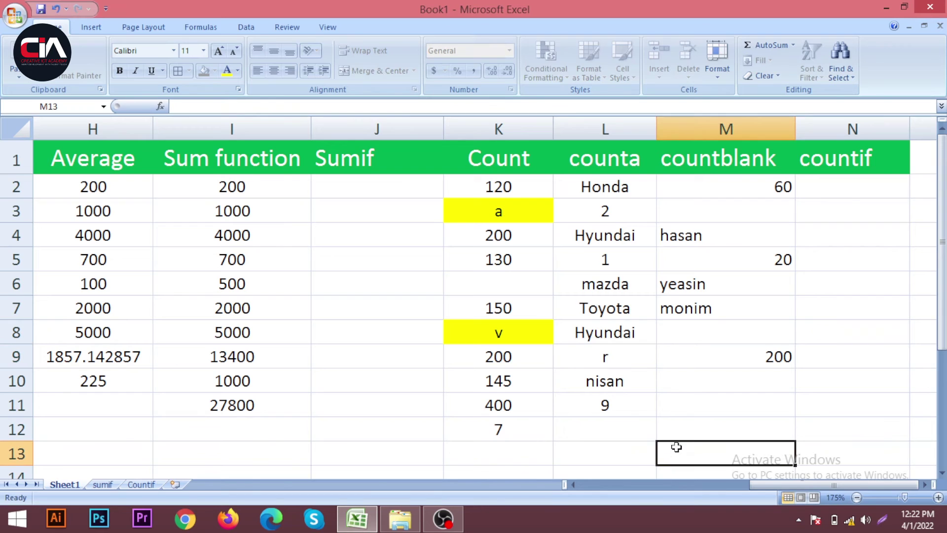
left_click_drag(606, 180, 634, 389)
left_click(636, 420)
left_click_drag(621, 188, 631, 404)
left_click(631, 404)
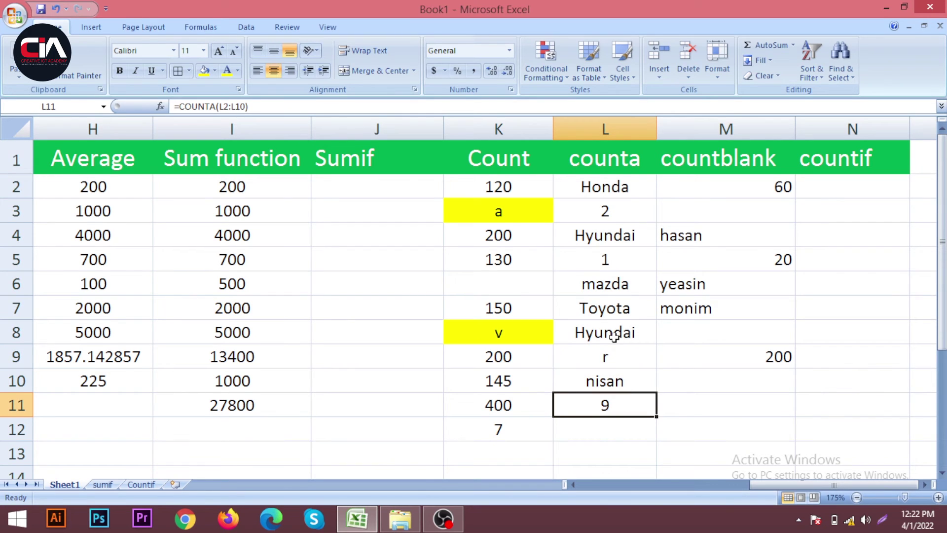
left_click_drag(616, 217, 598, 408)
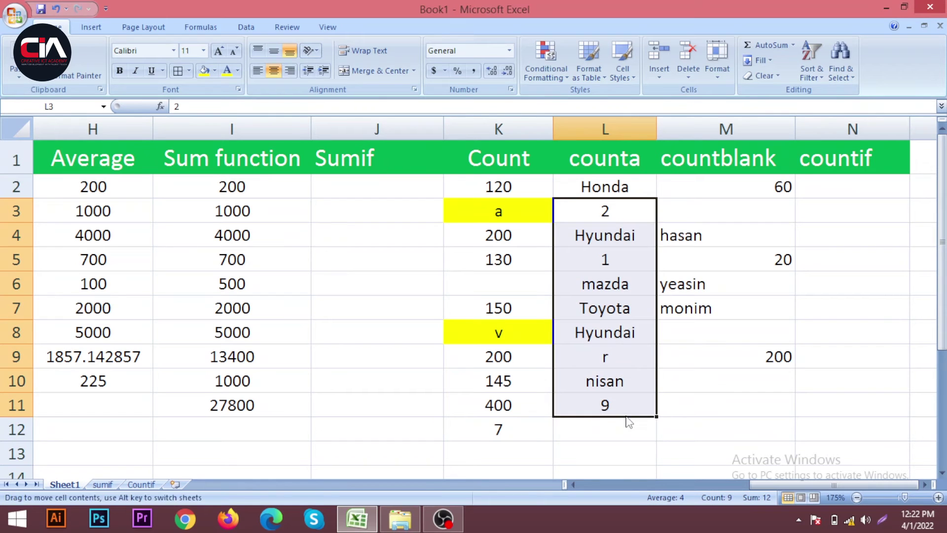
left_click(611, 407)
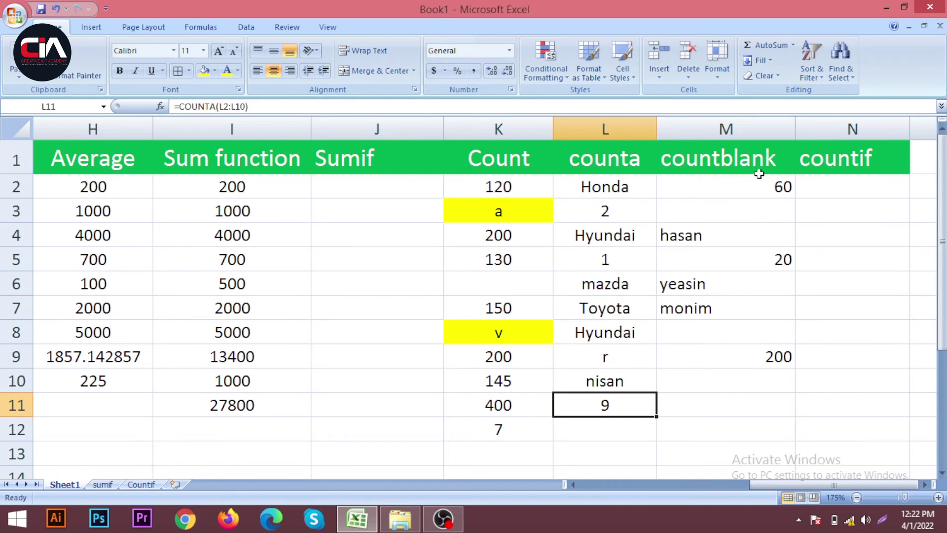
left_click(610, 211)
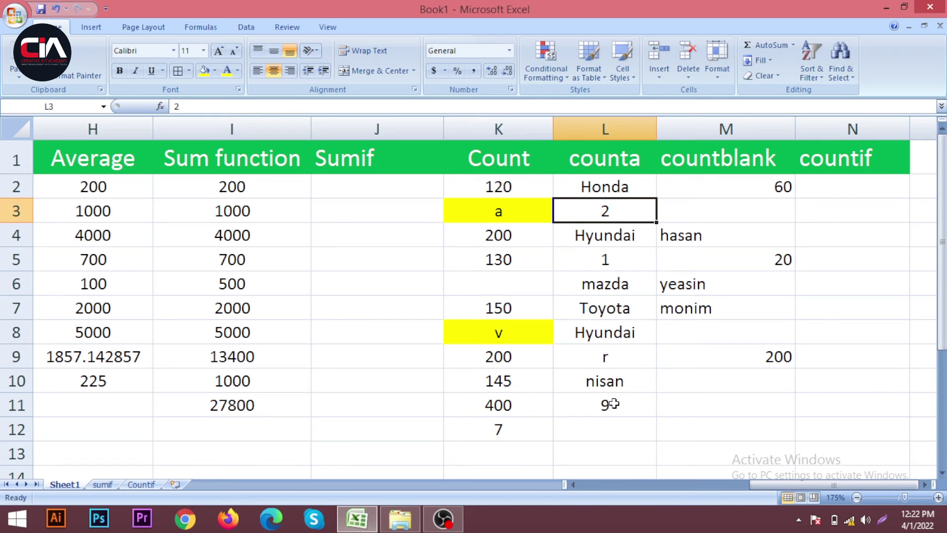
left_click(613, 131)
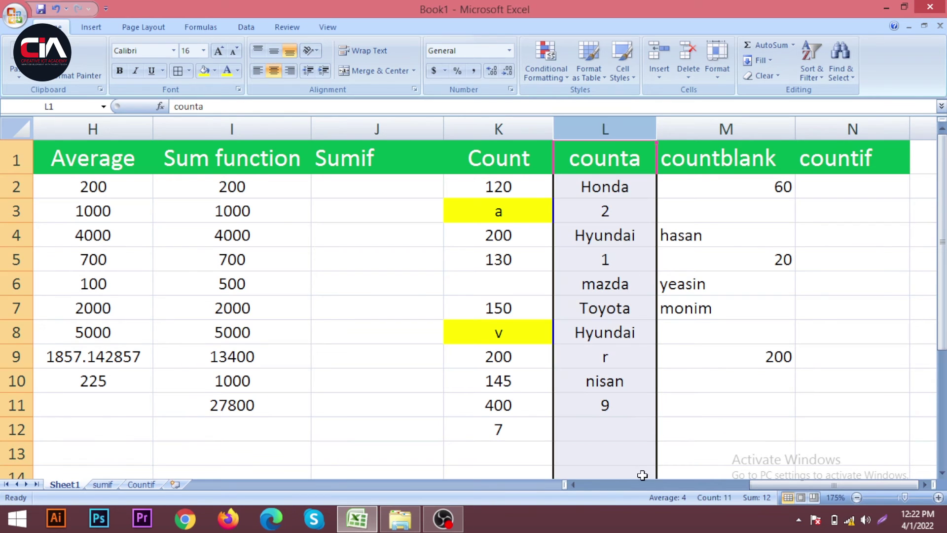
scroll(636, 409, "down", 6)
scroll(632, 407, "up", 6)
left_click(629, 465)
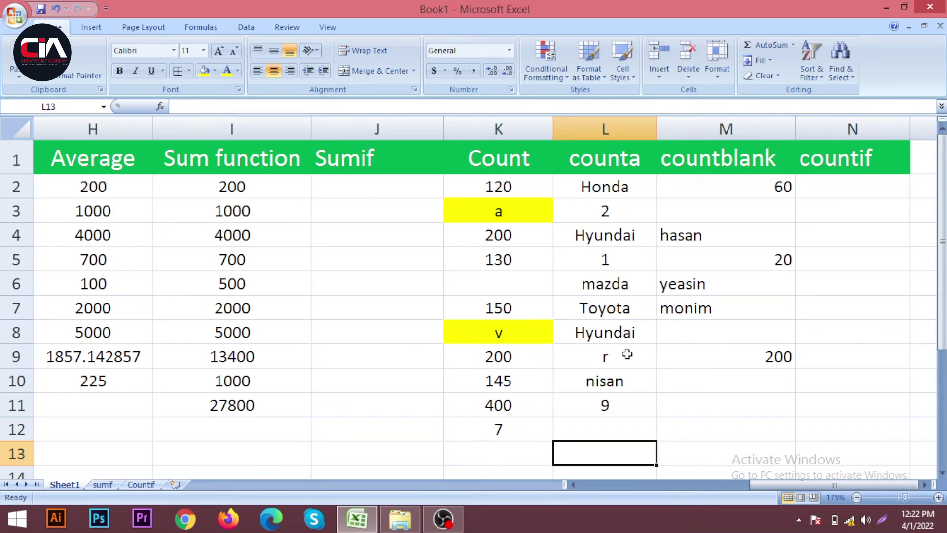
left_click(706, 216)
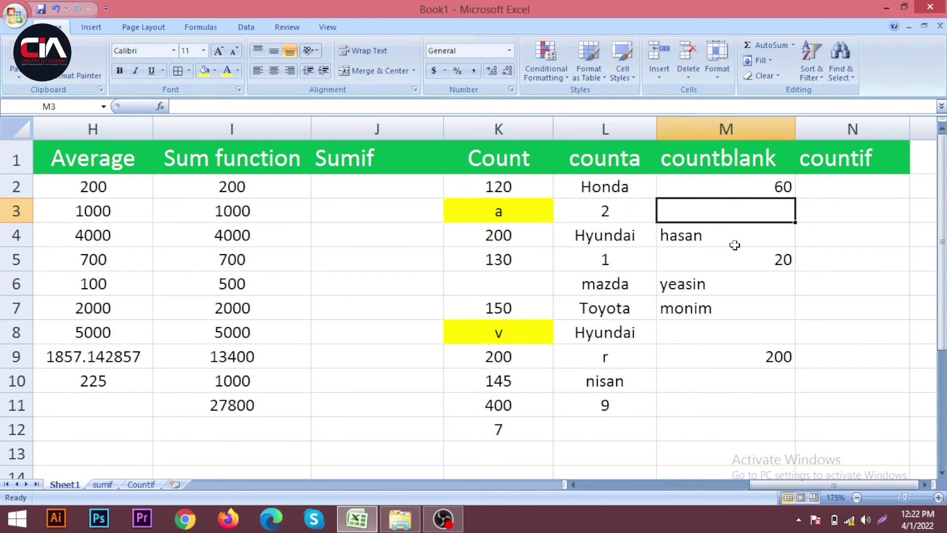
Begin =COUNTBLANK( in M11, dragging a first range and then undoing it
left_click(742, 408)
left_click(774, 432)
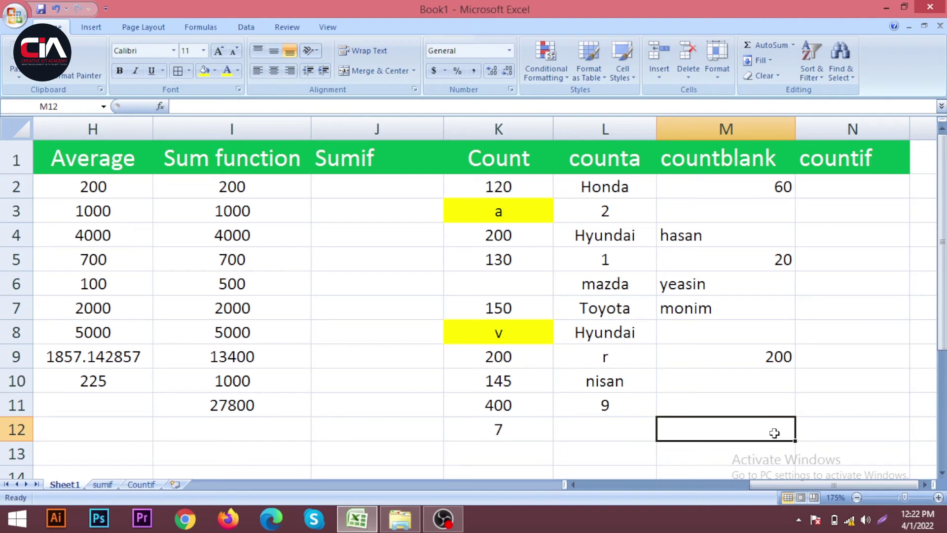
left_click(761, 408)
type("=")
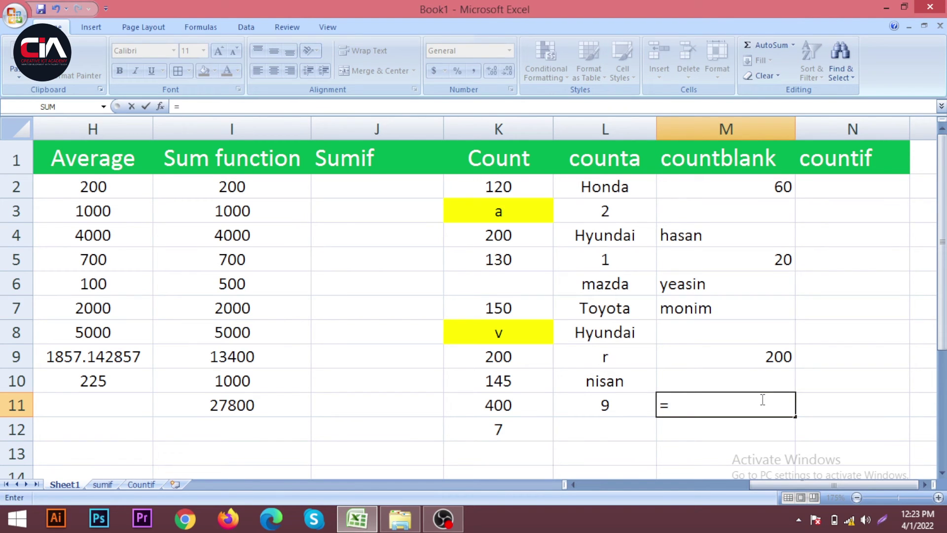
type("count")
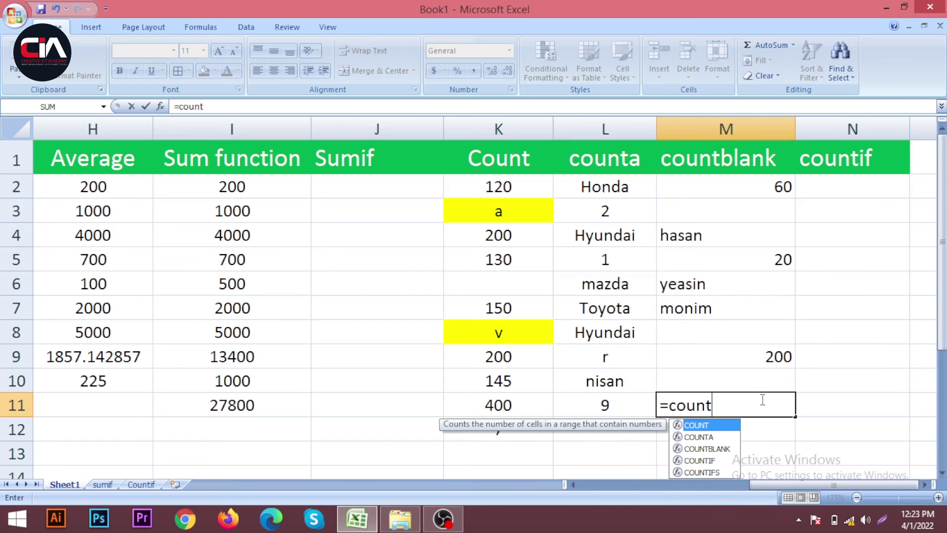
type("blank")
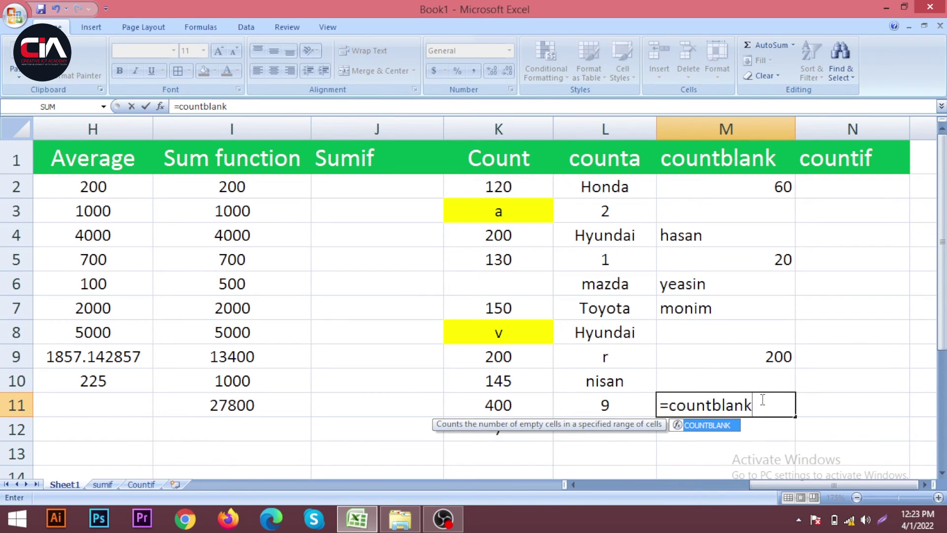
type("(")
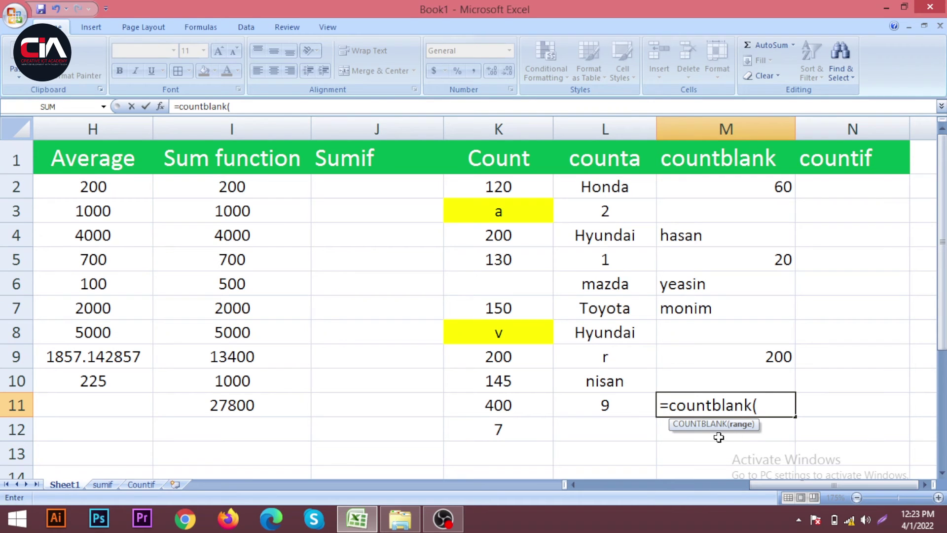
left_click_drag(746, 186, 770, 356)
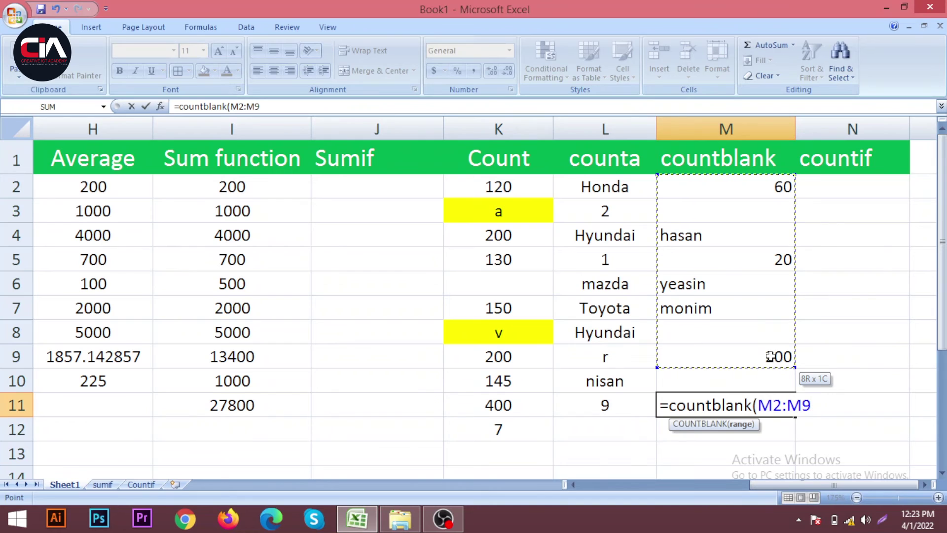
key("ctrl+z")
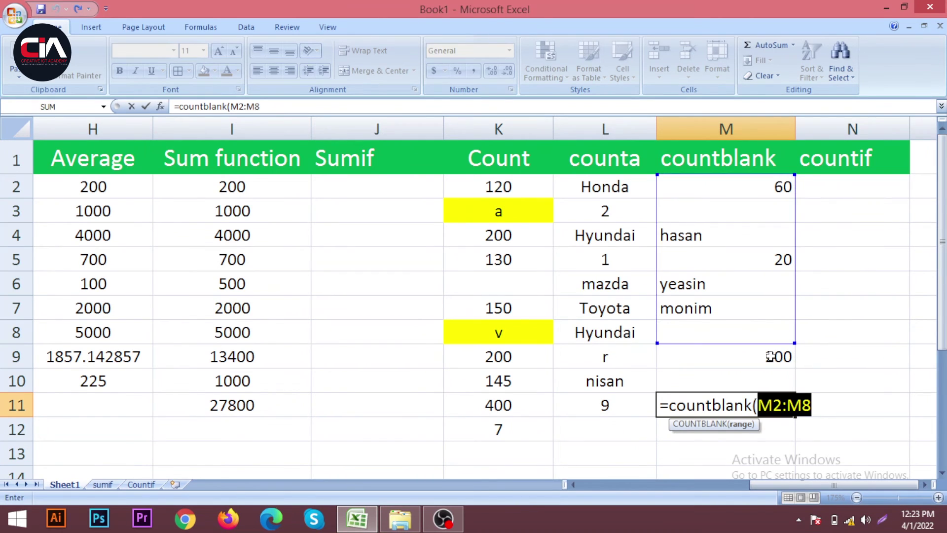
key("BackSpace")
Complete the formula as =COUNTBLANK(M2:M10), returning 3, and reopen it to check
left_click(737, 186)
left_click_drag(737, 186, 762, 377)
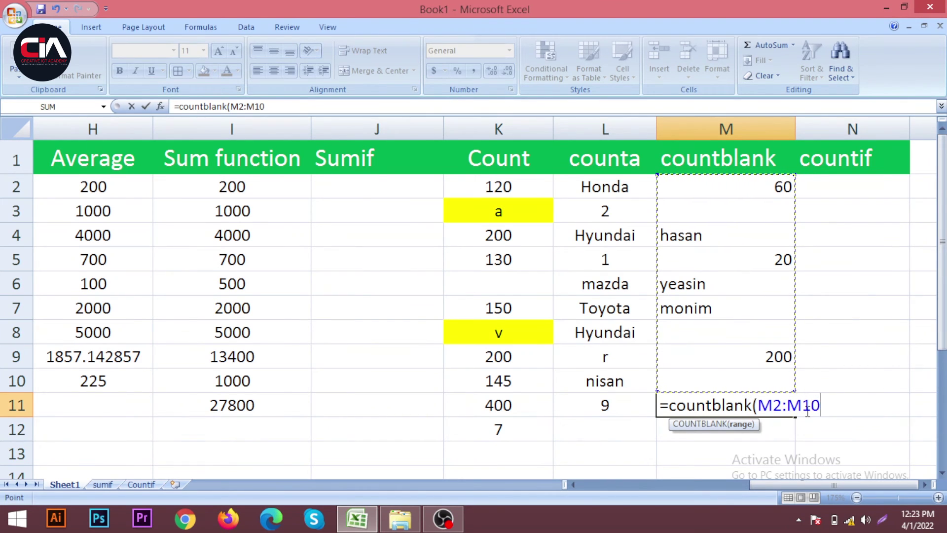
type(")")
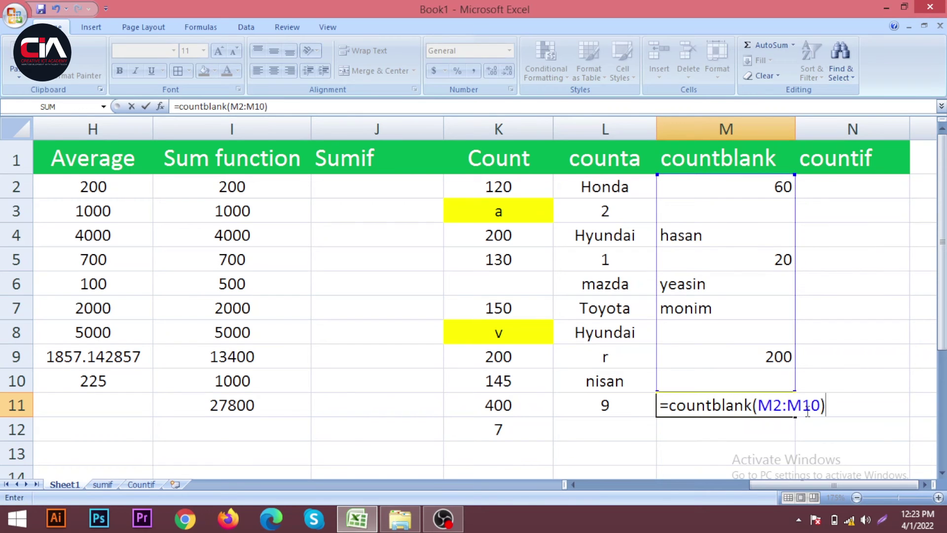
key("Return")
left_click(784, 401)
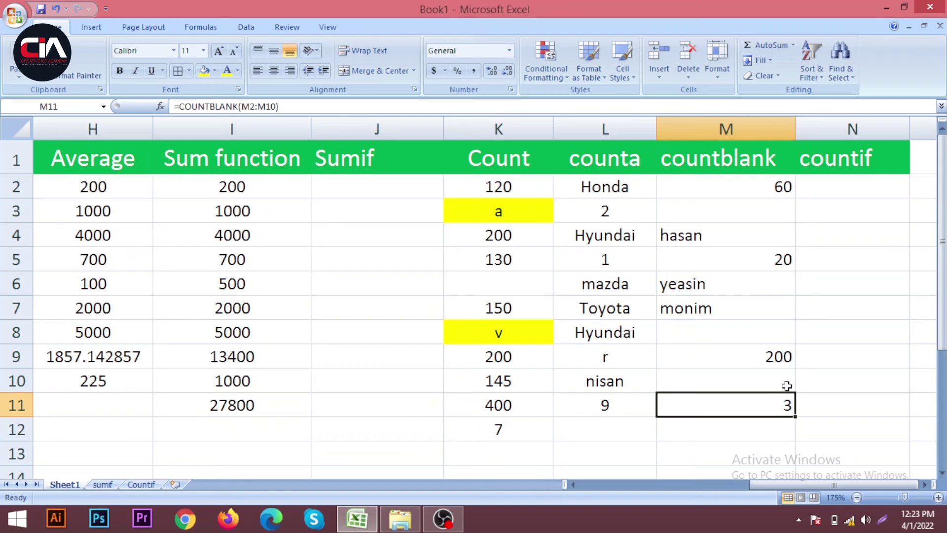
double_click(778, 401)
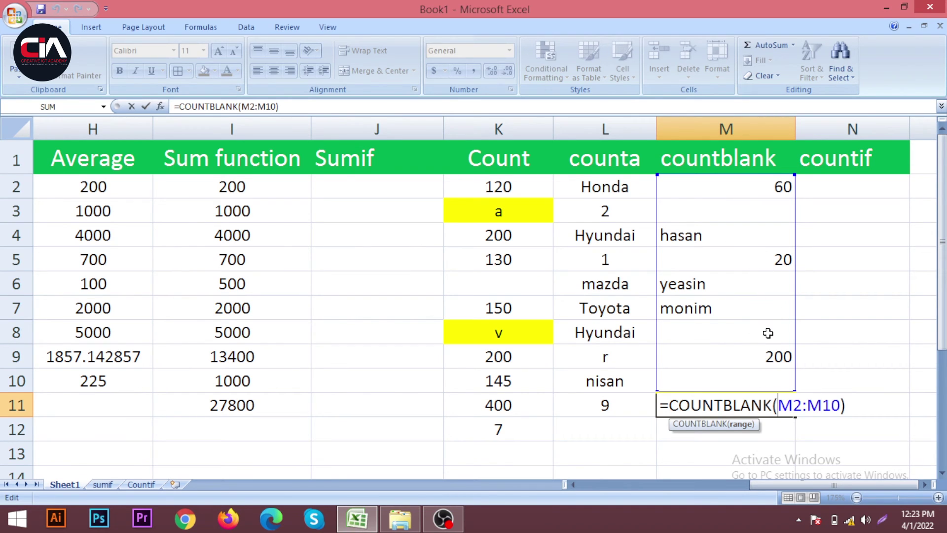
Fill the empty cells with 3 in M10 and r in M3
key("Return")
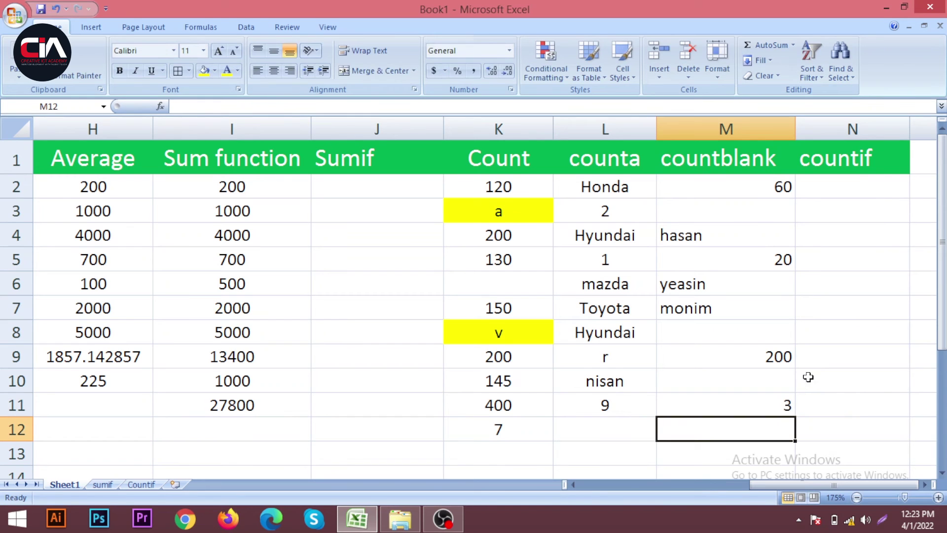
left_click(778, 383)
type("3")
key("Tab")
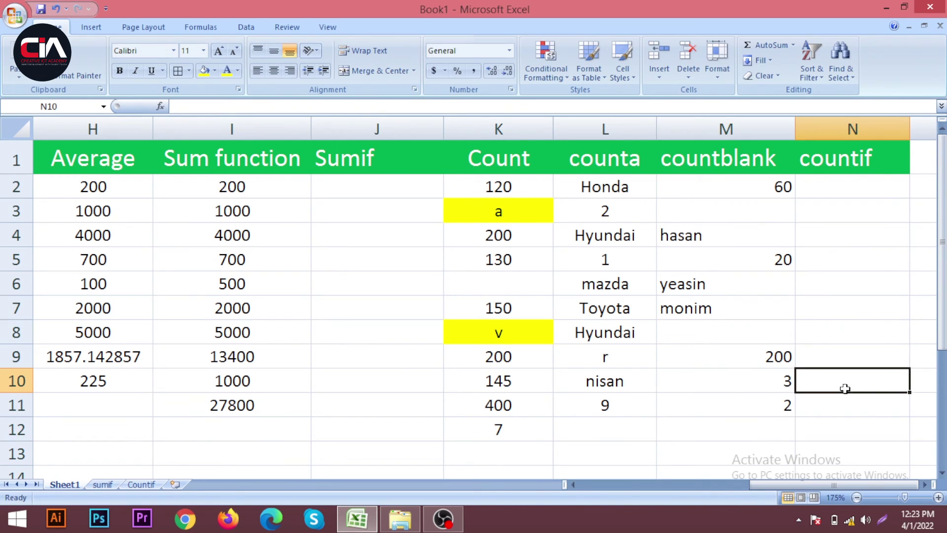
left_click(749, 218)
type("r")
left_click(867, 279)
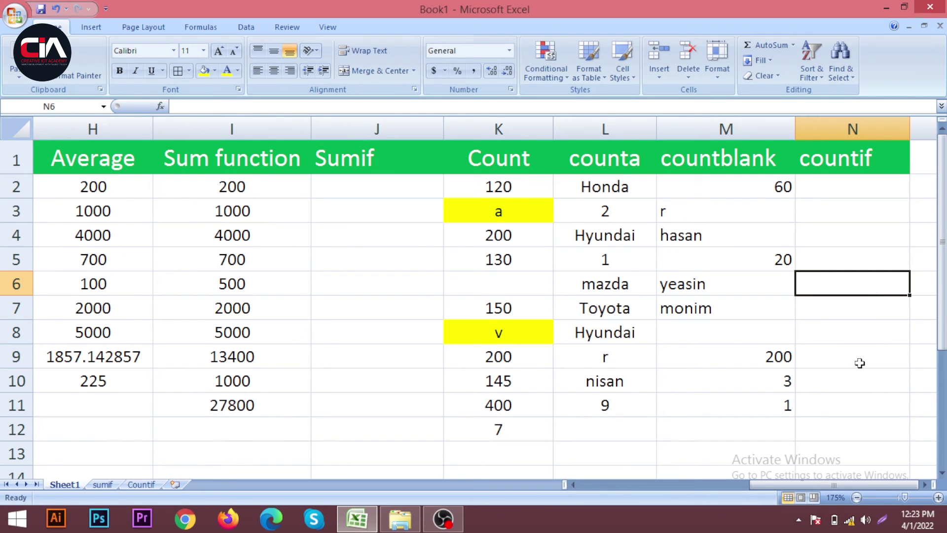
Clear the name from M6 so M11 updates to 2, then select N1
left_click(720, 288)
key("BackSpace")
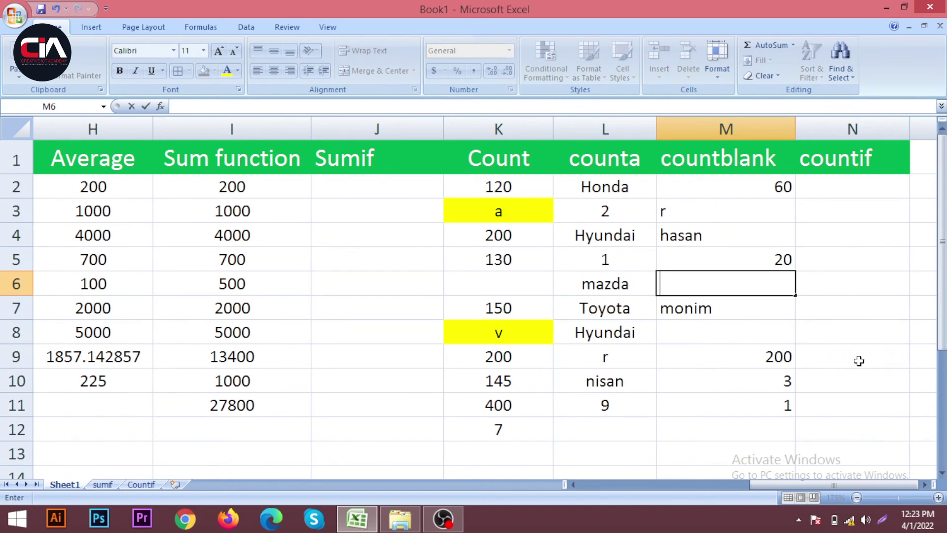
left_click(859, 361)
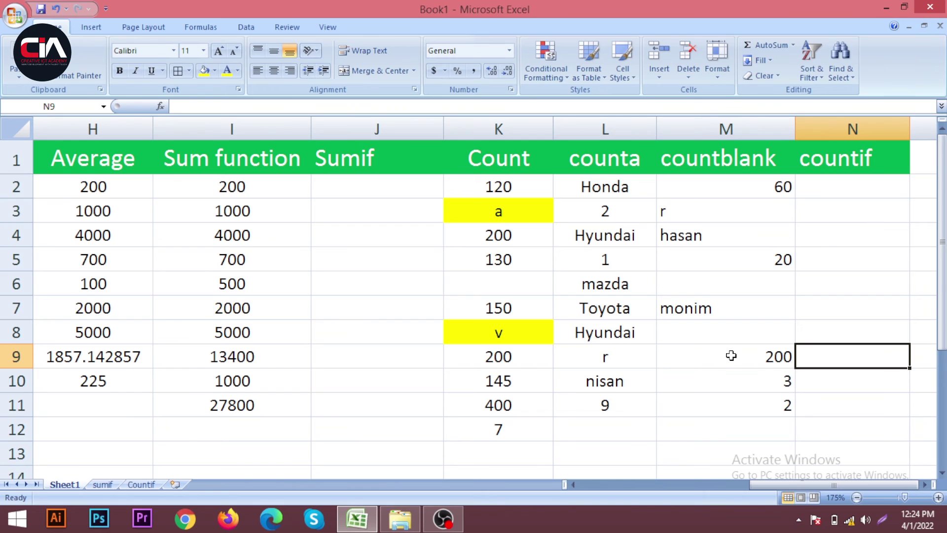
left_click(730, 356)
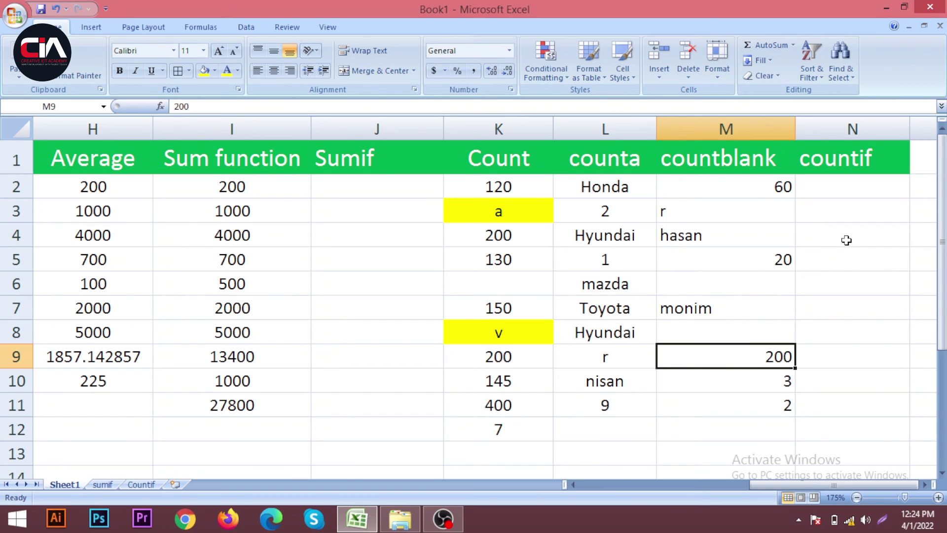
left_click(838, 187)
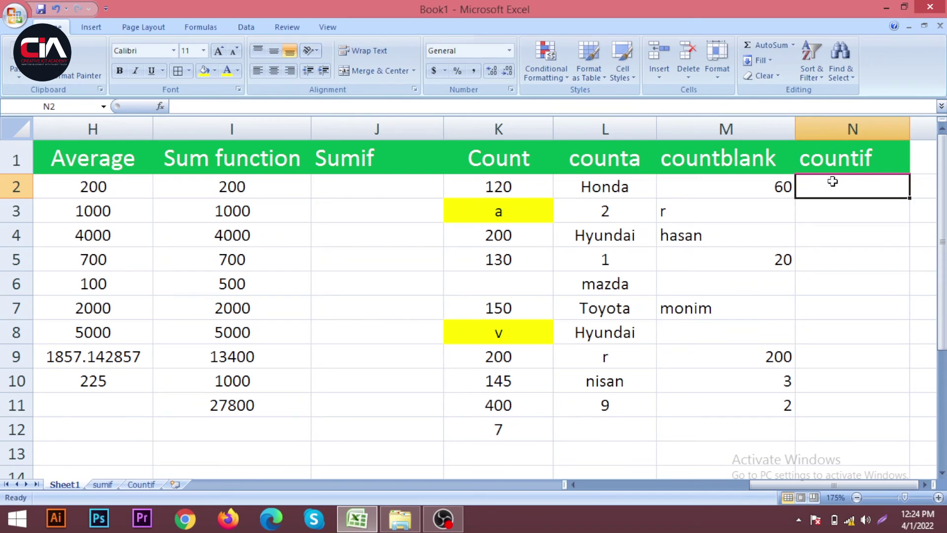
left_click(850, 165)
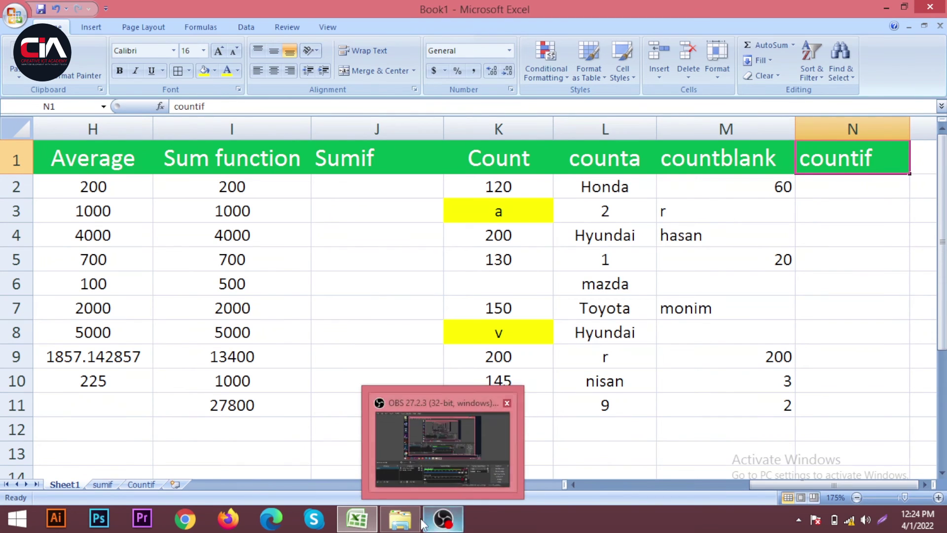
Switch to the Countif sheet and select the car type and number columns
left_click(138, 485)
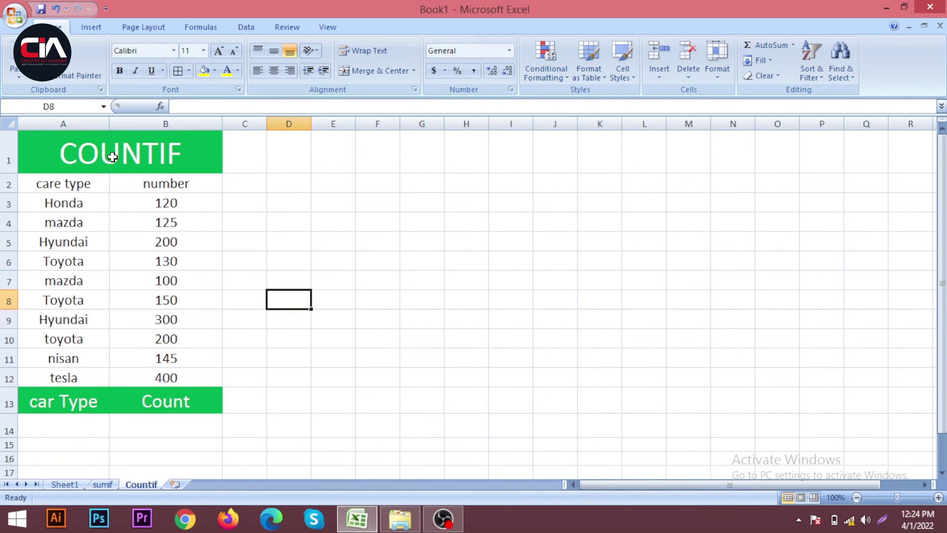
left_click_drag(51, 186, 89, 378)
left_click_drag(167, 189, 167, 377)
left_click(94, 376)
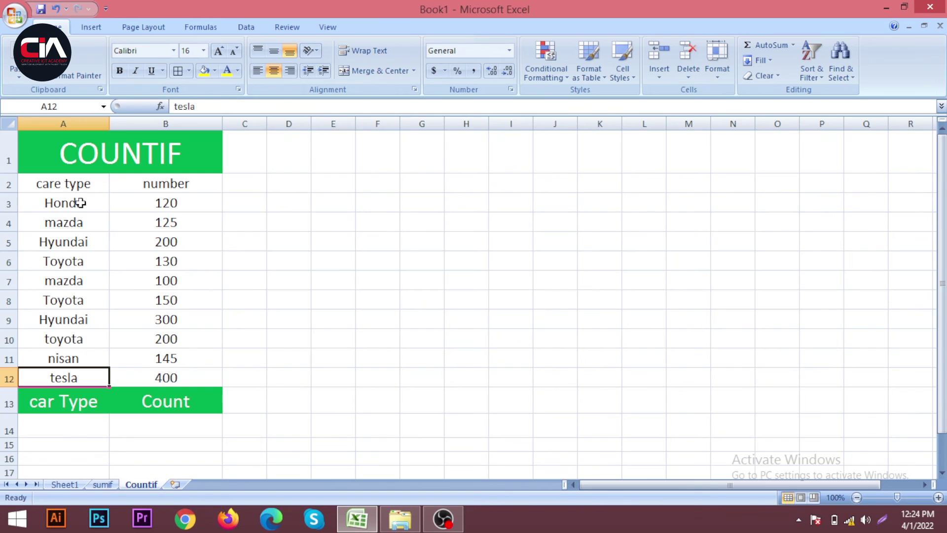
left_click_drag(74, 202, 60, 320)
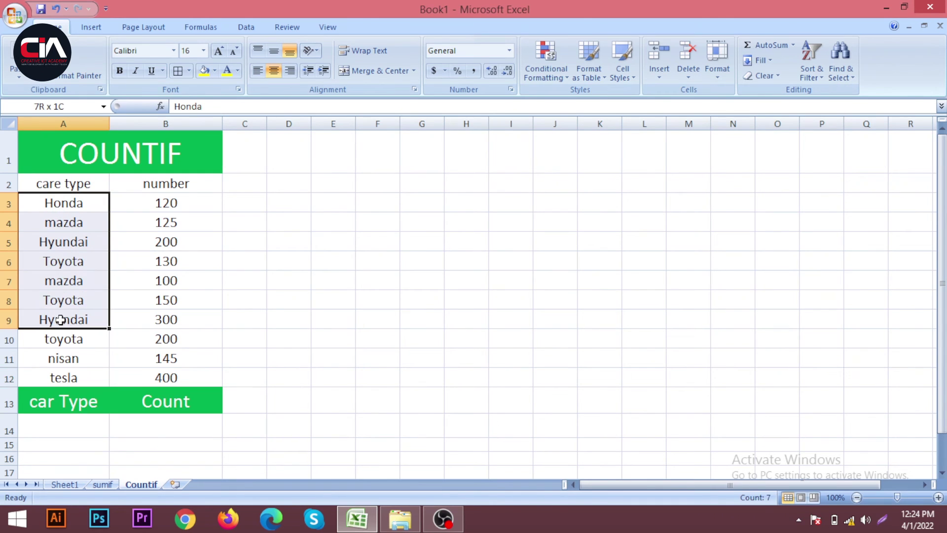
left_click(69, 219)
left_click_drag(74, 203, 63, 376)
Select A14 and B14 under the car Type and Count headers
left_click(72, 429)
left_click(151, 425)
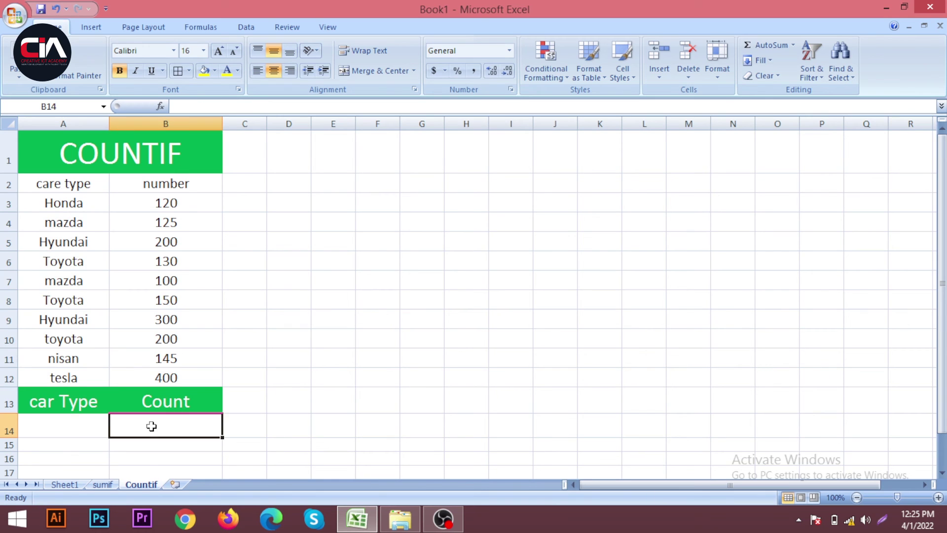
left_click(58, 432)
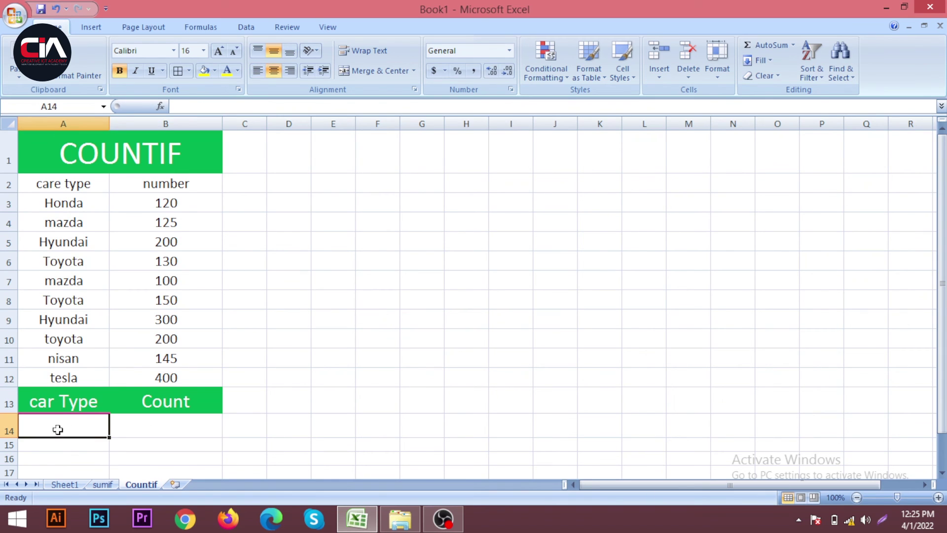
left_click(167, 424)
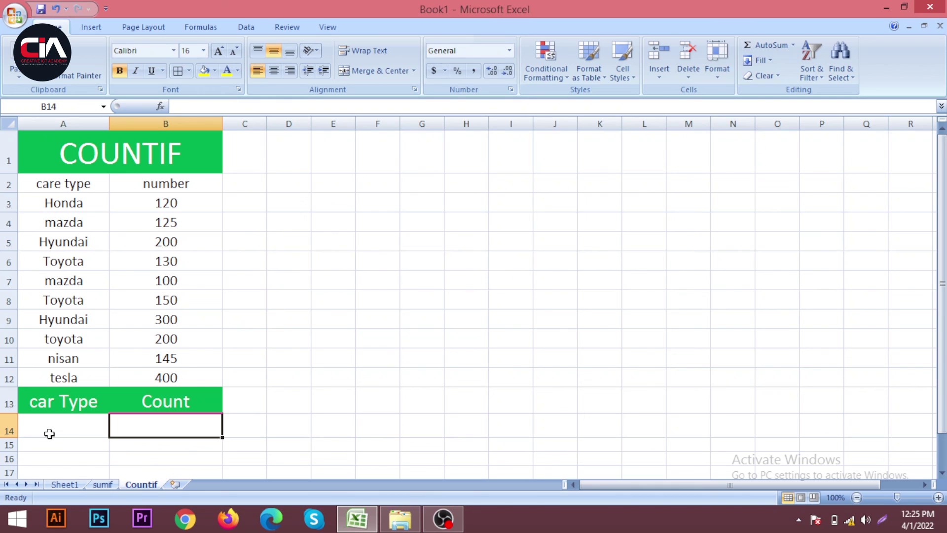
left_click(80, 424)
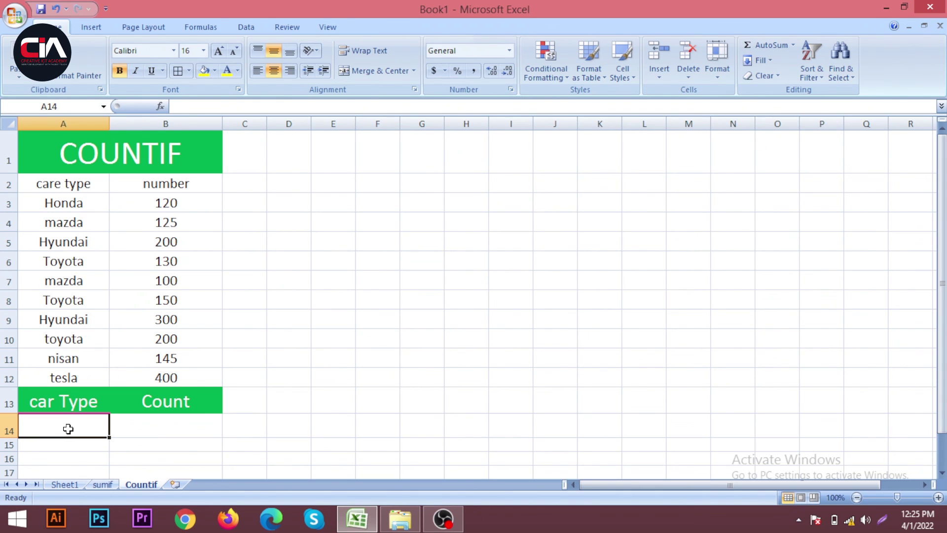
Enter =COUNTIF(A3:A12,A14) in B14, which returns 0
type("=")
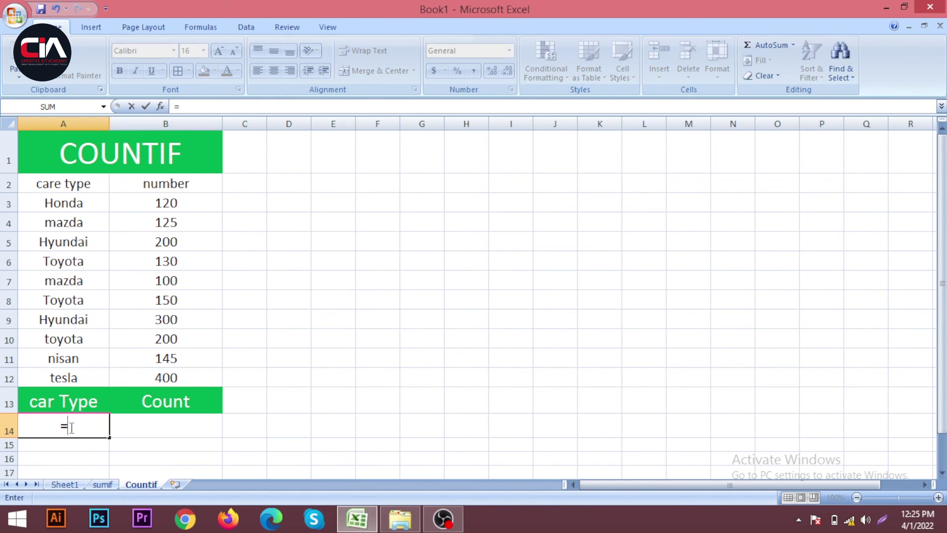
key("BackSpace")
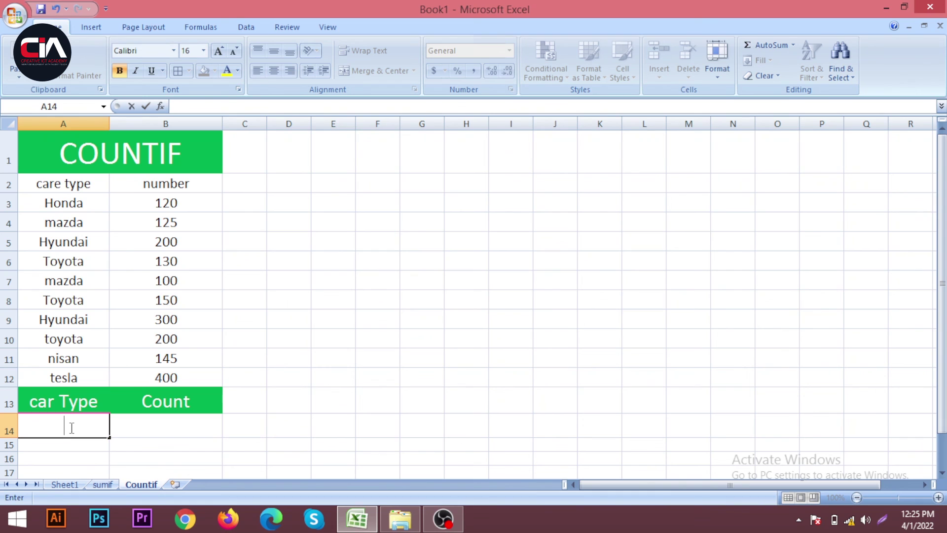
left_click(153, 427)
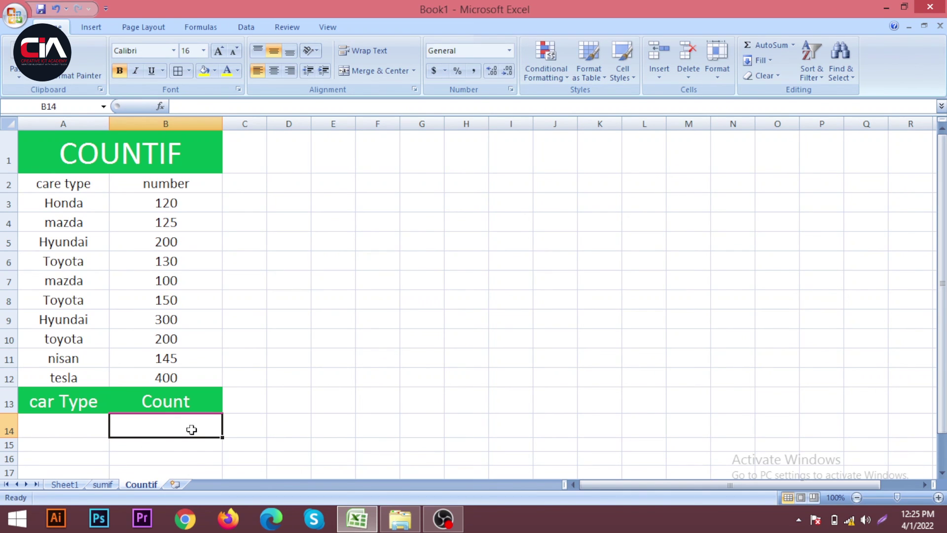
type("=")
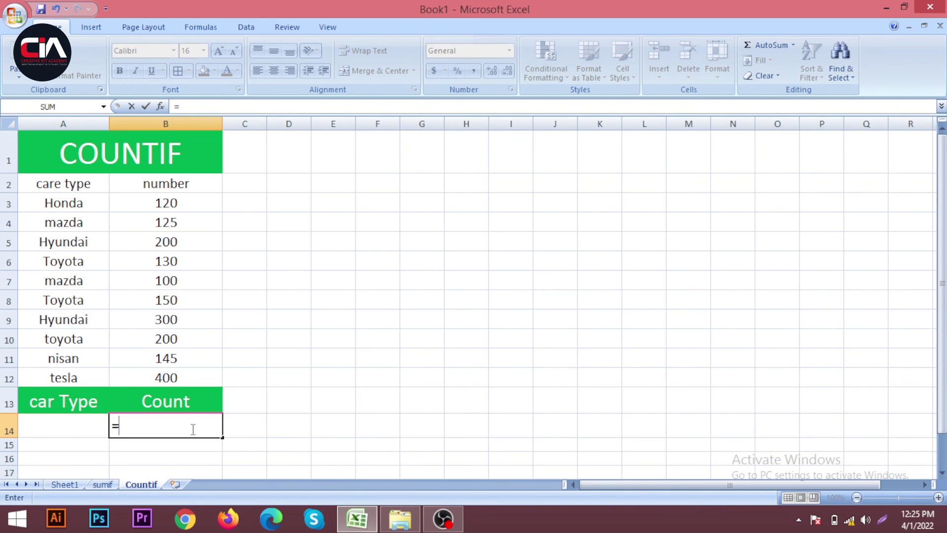
type("co")
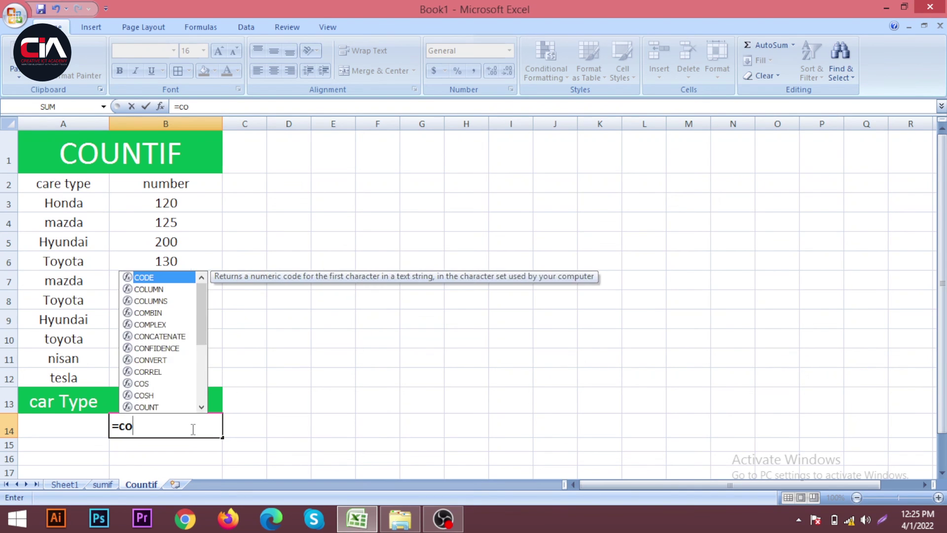
type("unti")
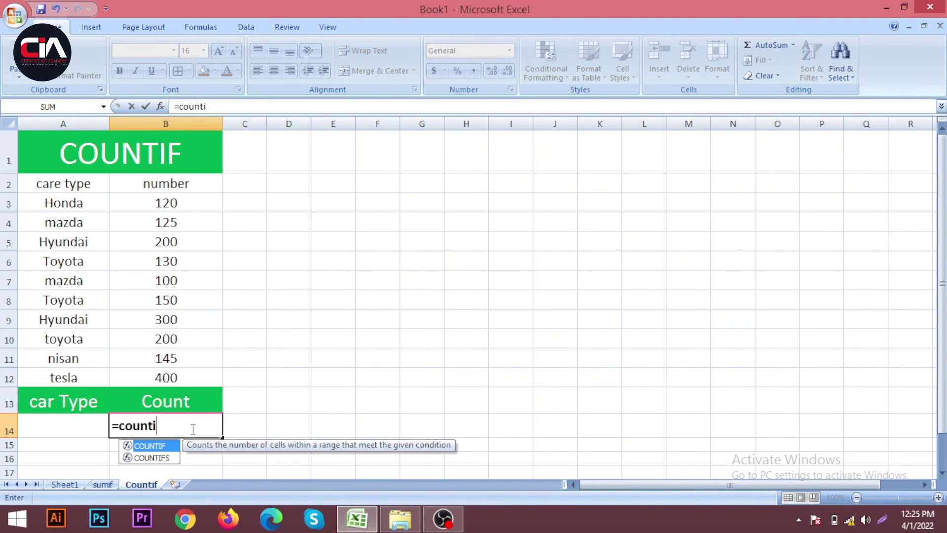
type("f(")
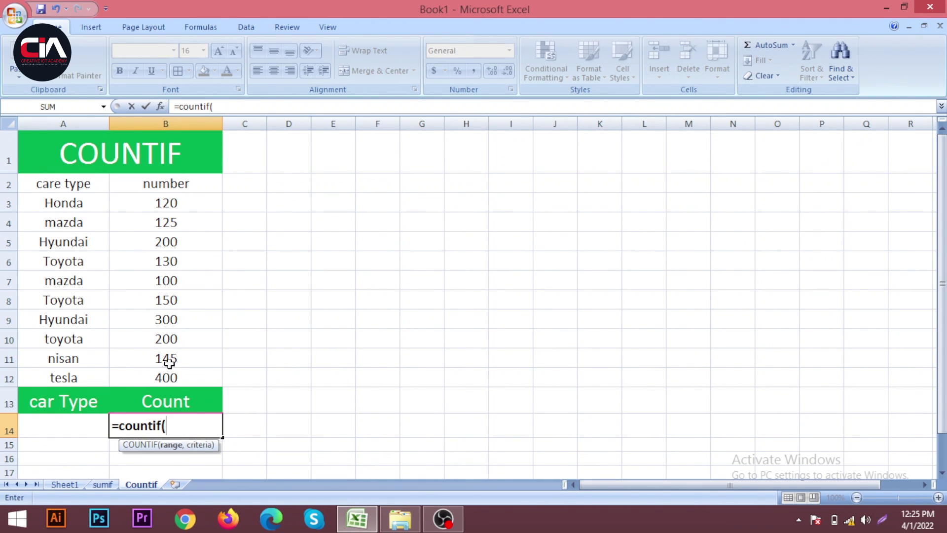
left_click_drag(77, 199, 81, 379)
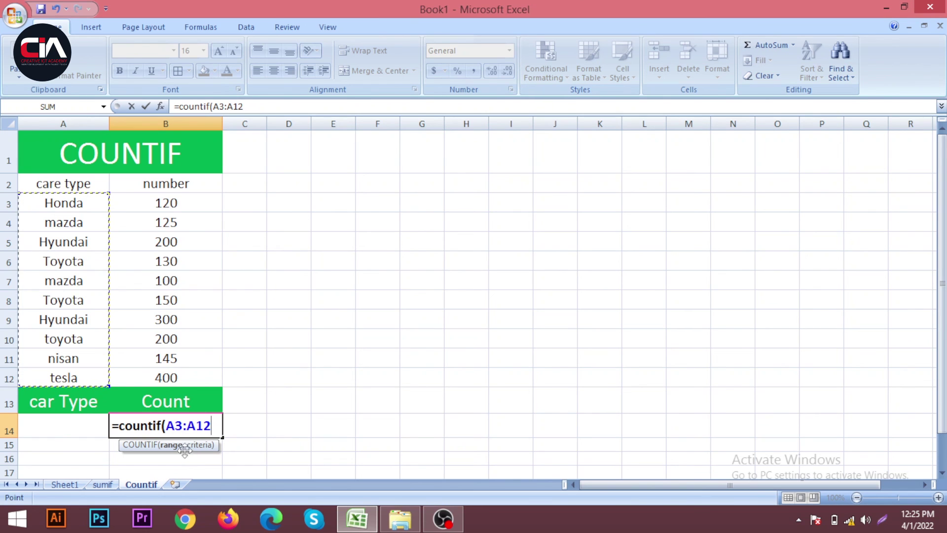
type(",")
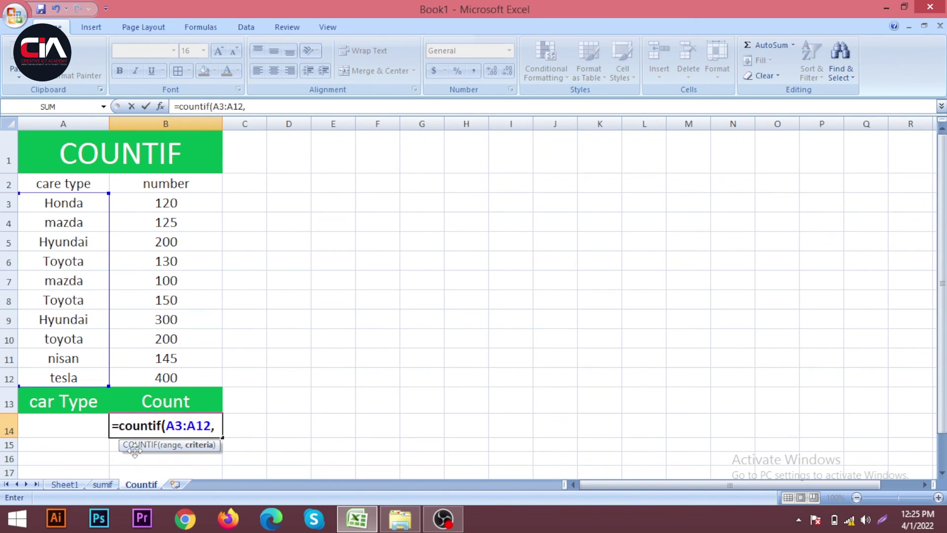
left_click(46, 422)
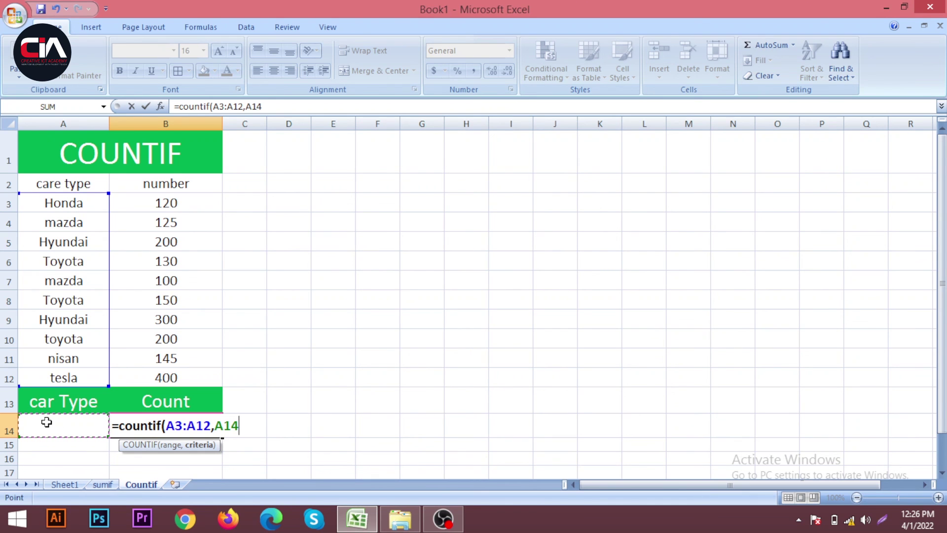
type(")")
key("Return")
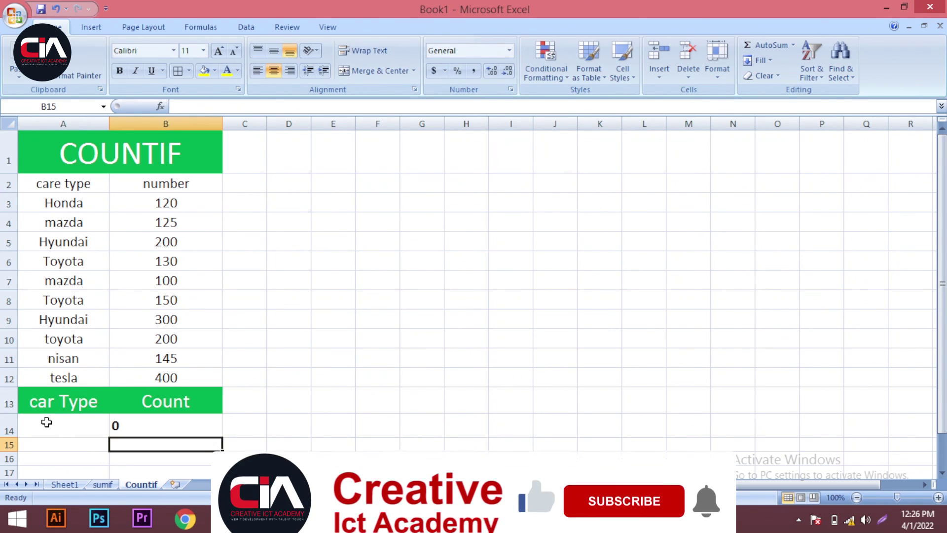
left_click(48, 430)
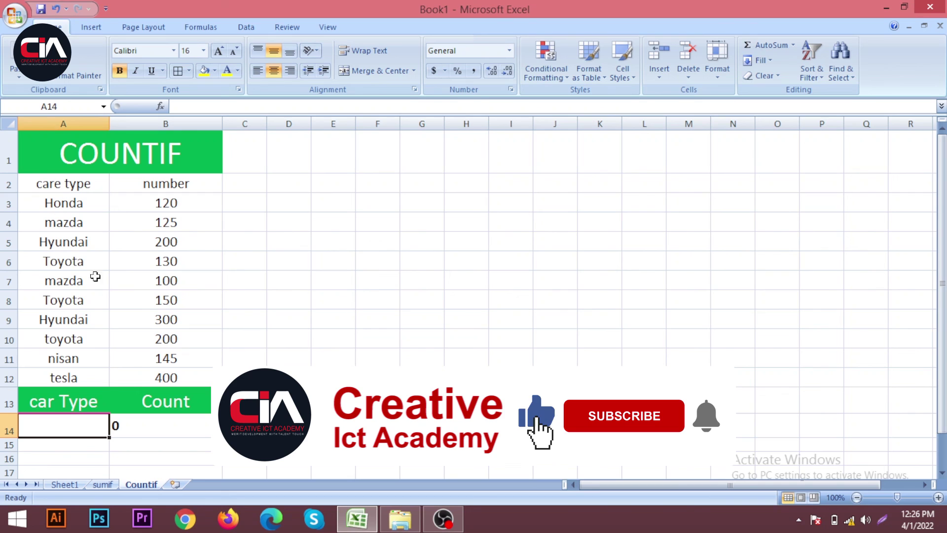
Count toyota via A14, then delete and restore the Toyota entry in A6
type("toyota")
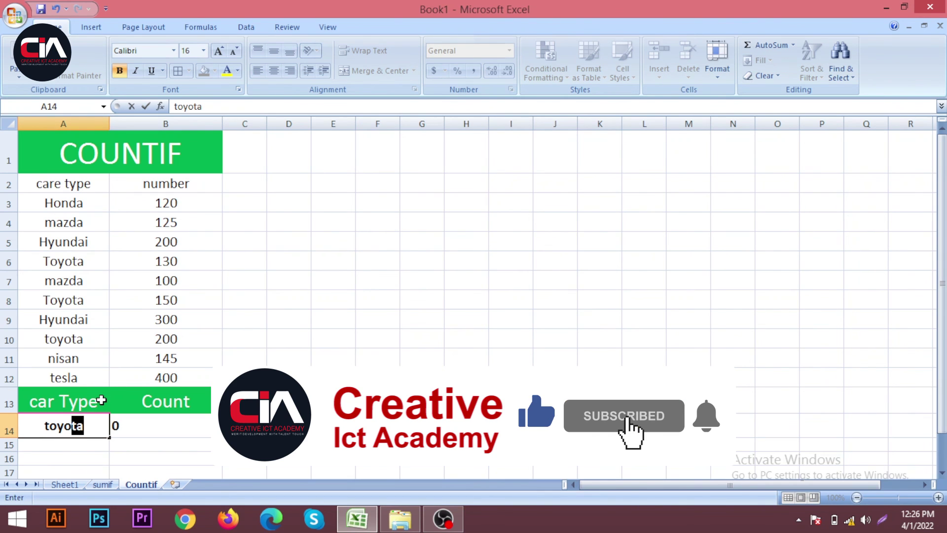
key("Return")
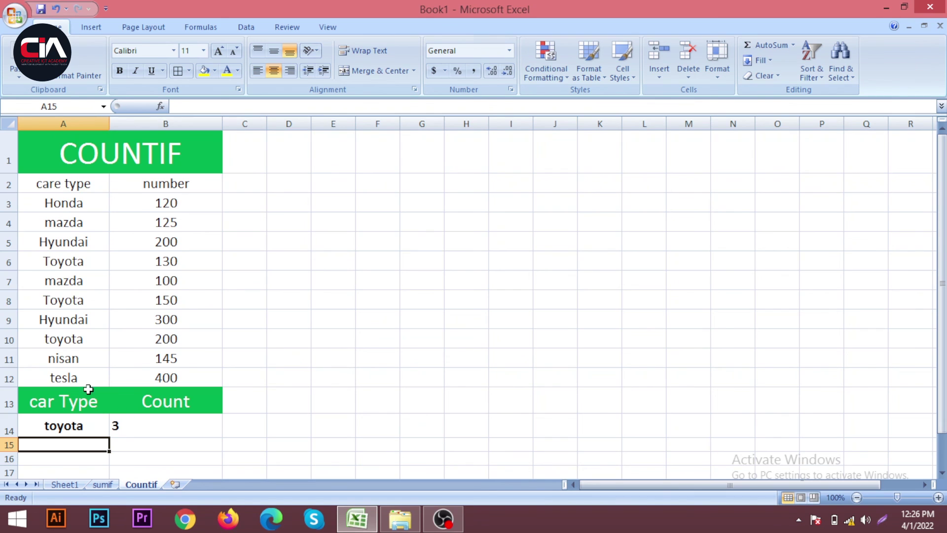
left_click(82, 262)
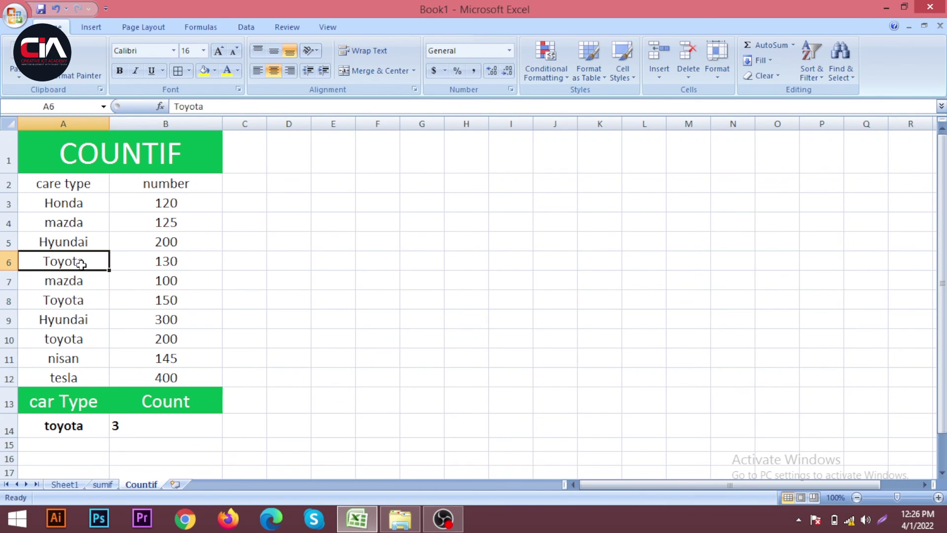
key("Delete")
left_click(294, 298)
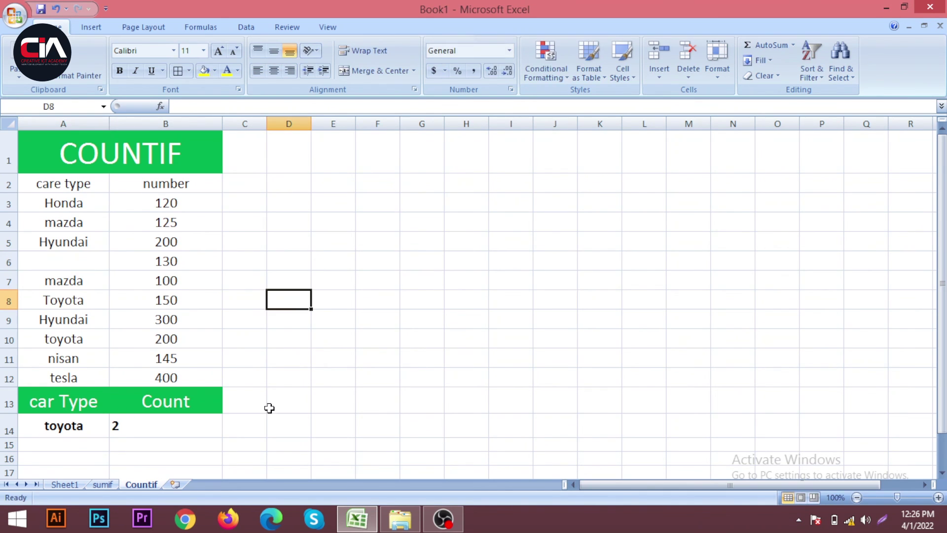
left_click(123, 427)
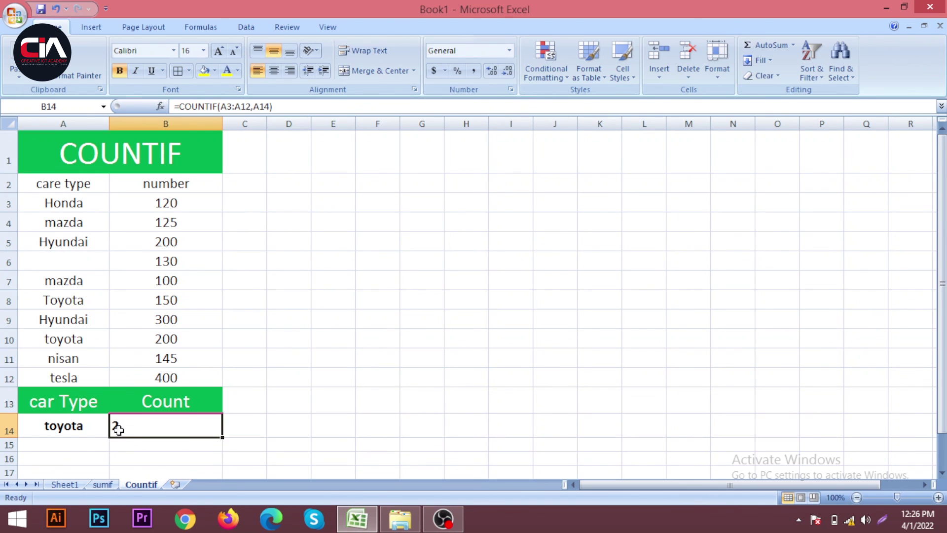
key("ctrl+z")
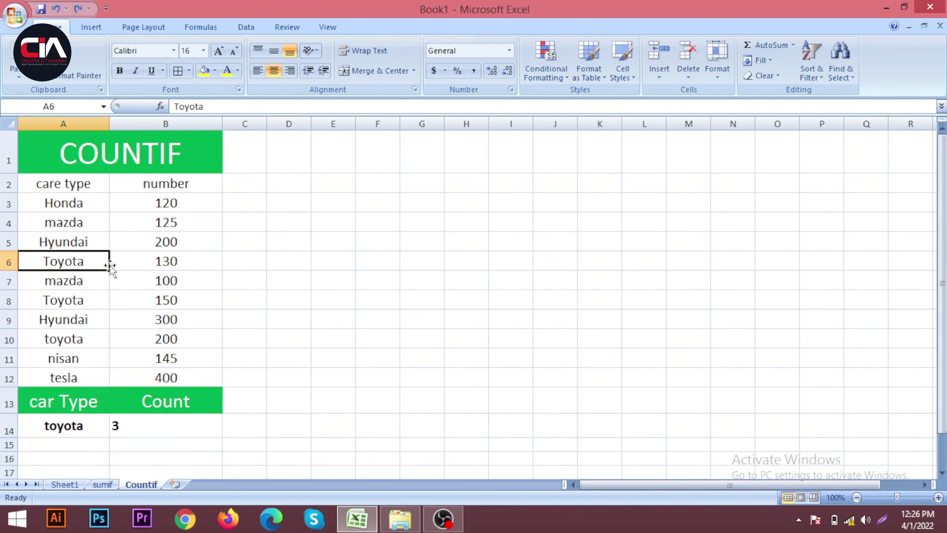
left_click(289, 319)
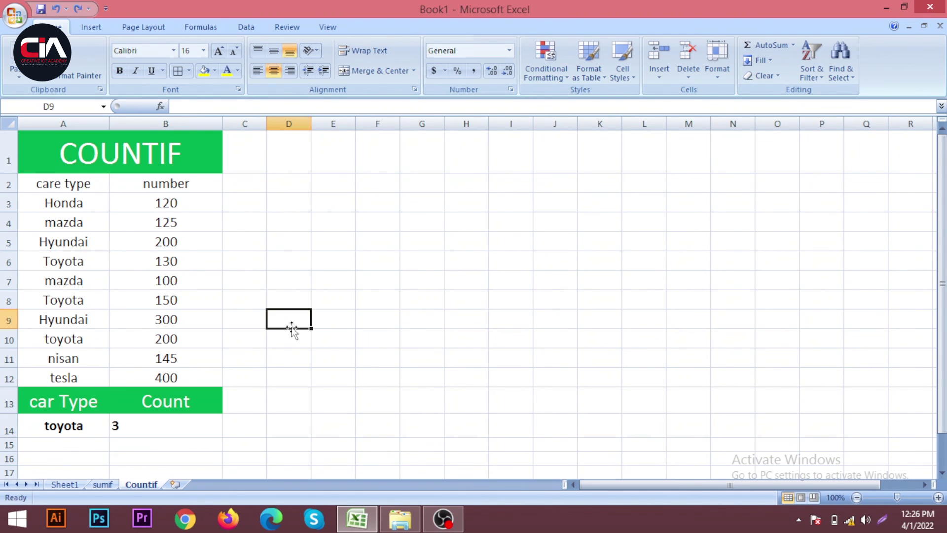
Change the A14 criterion to mazda so B14 returns 2
left_click(79, 285)
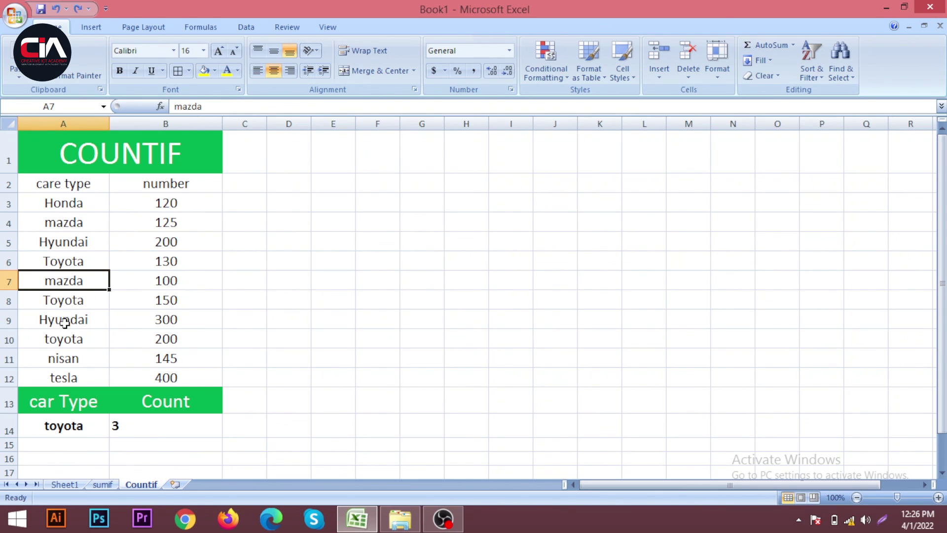
left_click(82, 425)
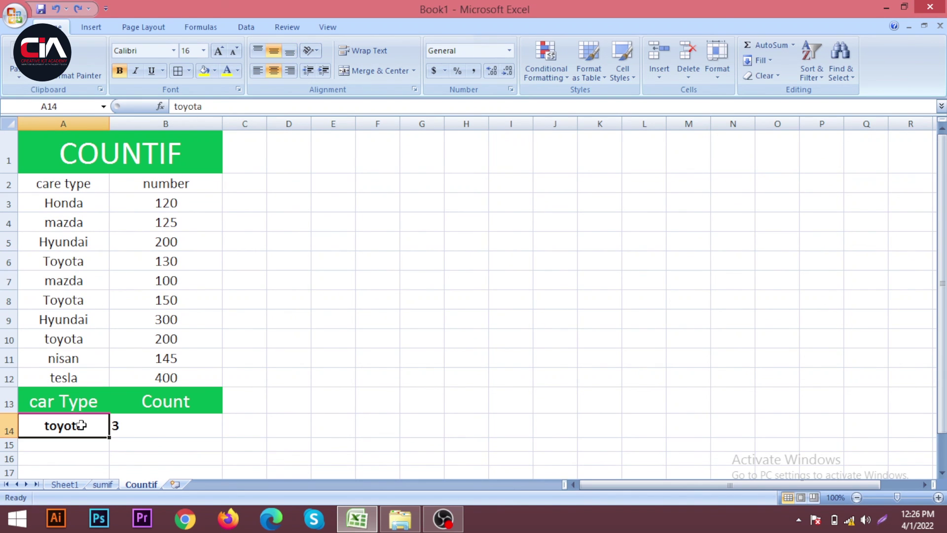
type("mazda")
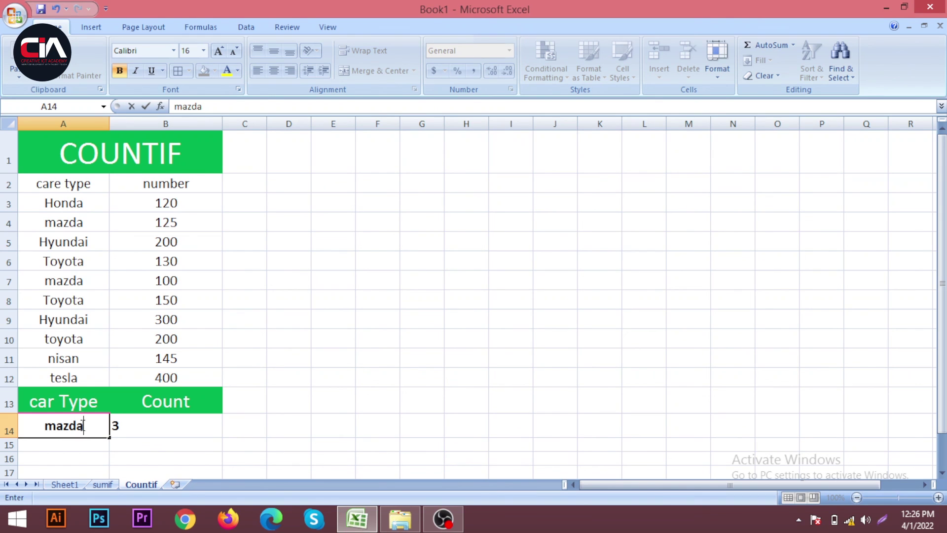
key("Return")
left_click(116, 425)
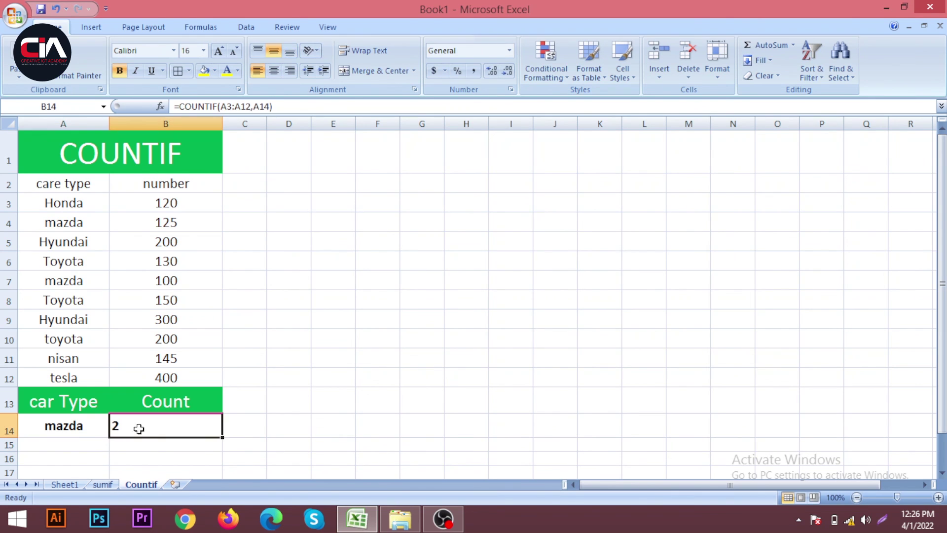